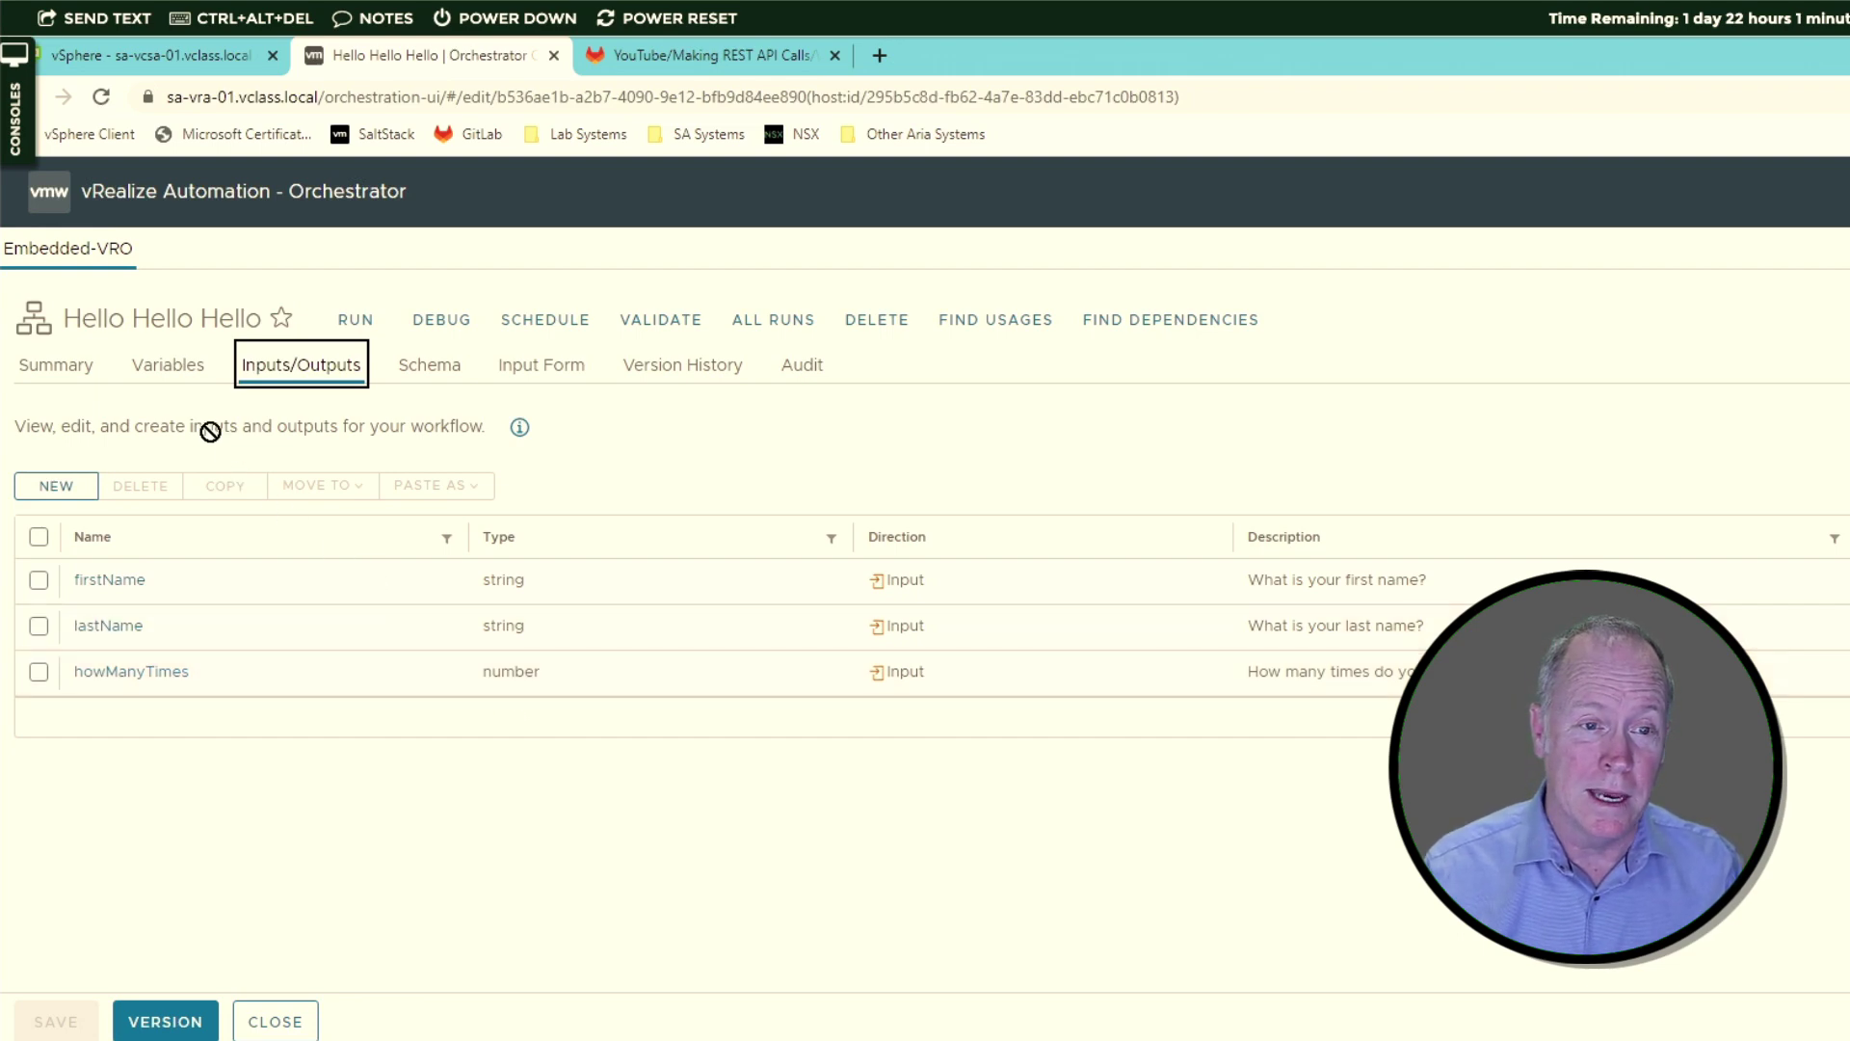
Step: Review the variables and the schema of the Hello Hello Hello workflow
{"action": "left_click", "coordinate": [180, 370]}
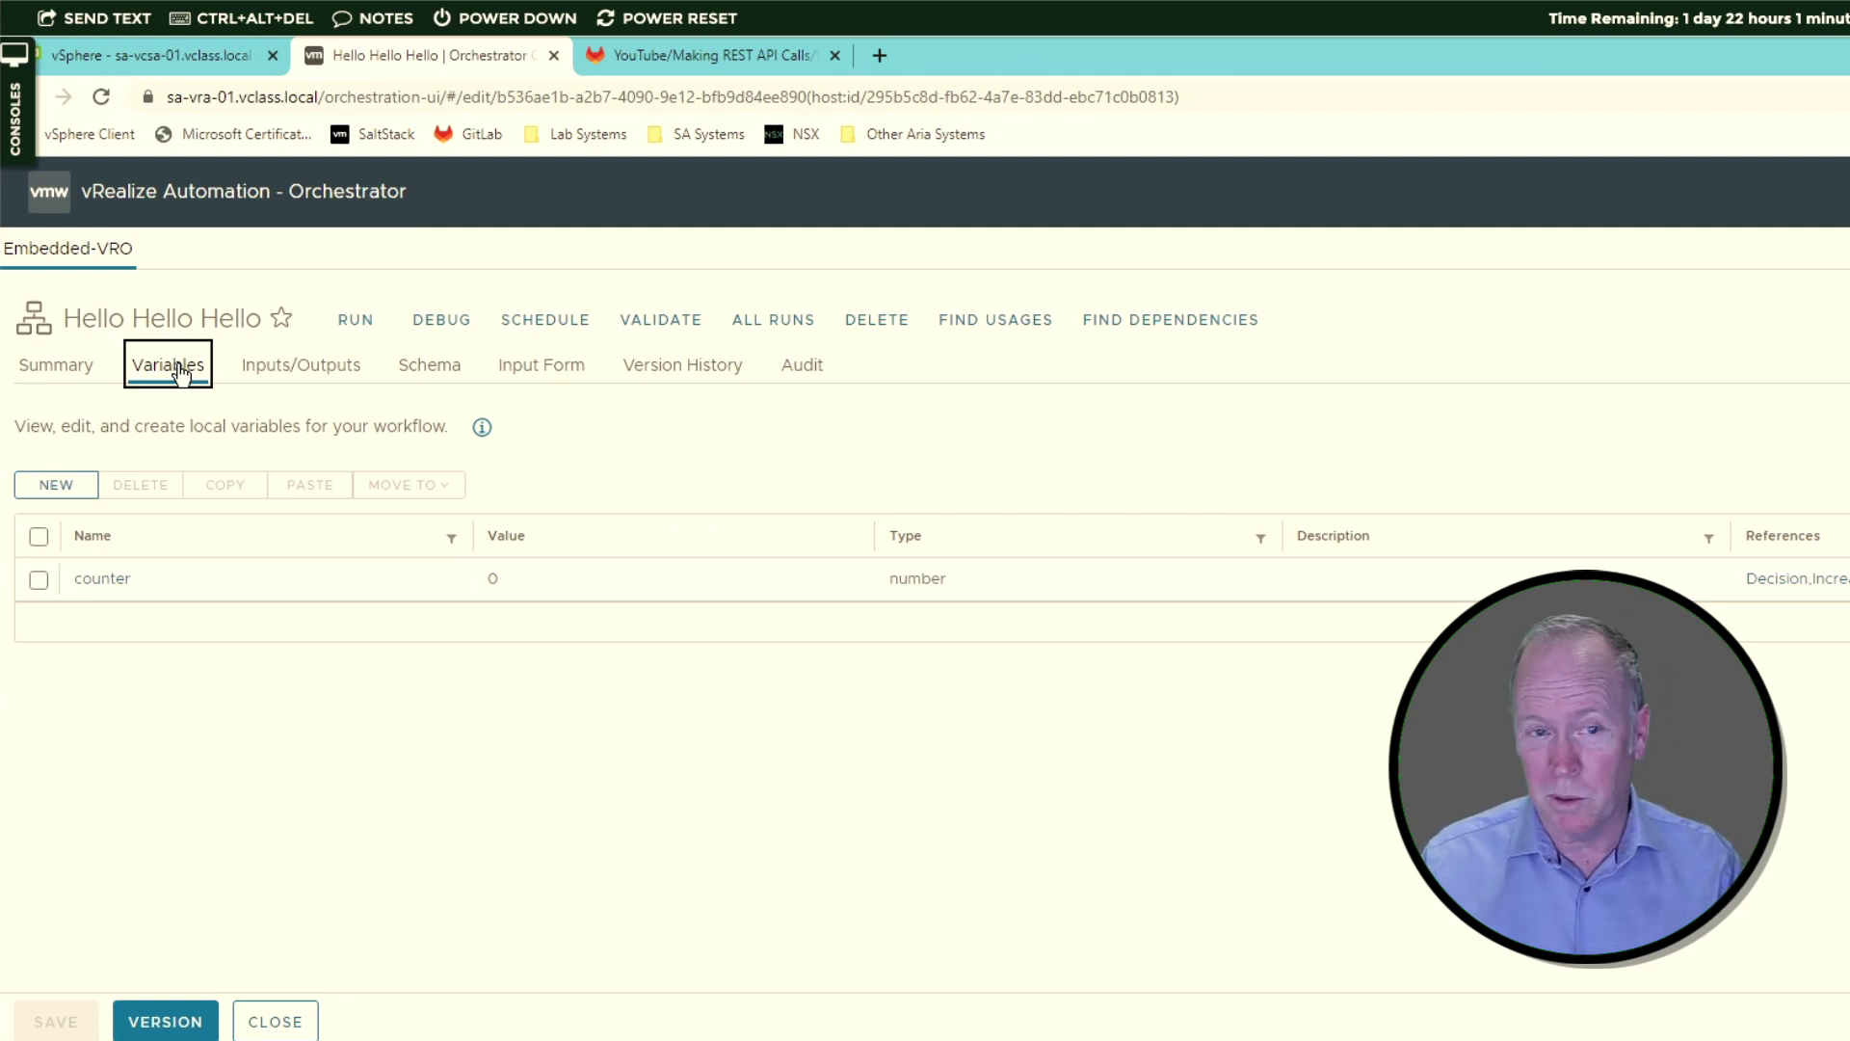
{"action": "left_click", "coordinate": [424, 367]}
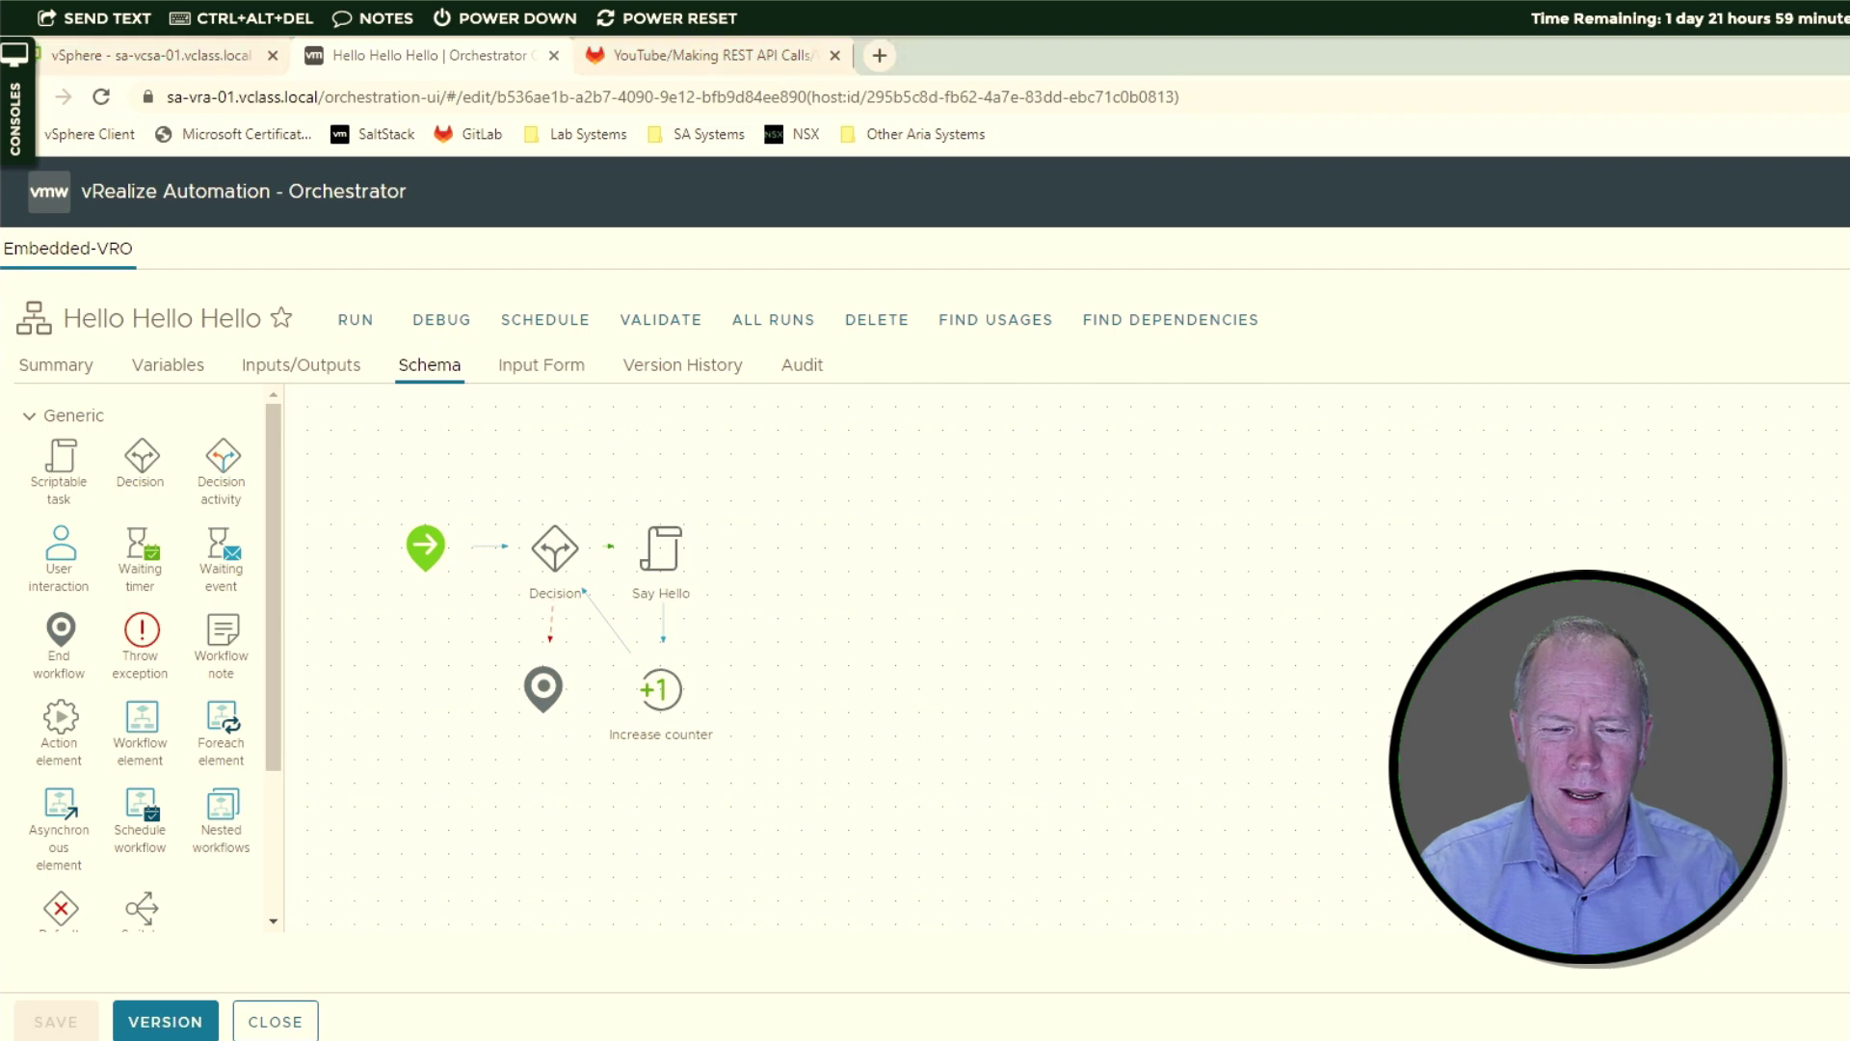
Step: In Postman, set the current value of workflow_name in the VVork environment to "Hello Hello Hello" and save the environment
{"action": "key", "text": "alt+Tab"}
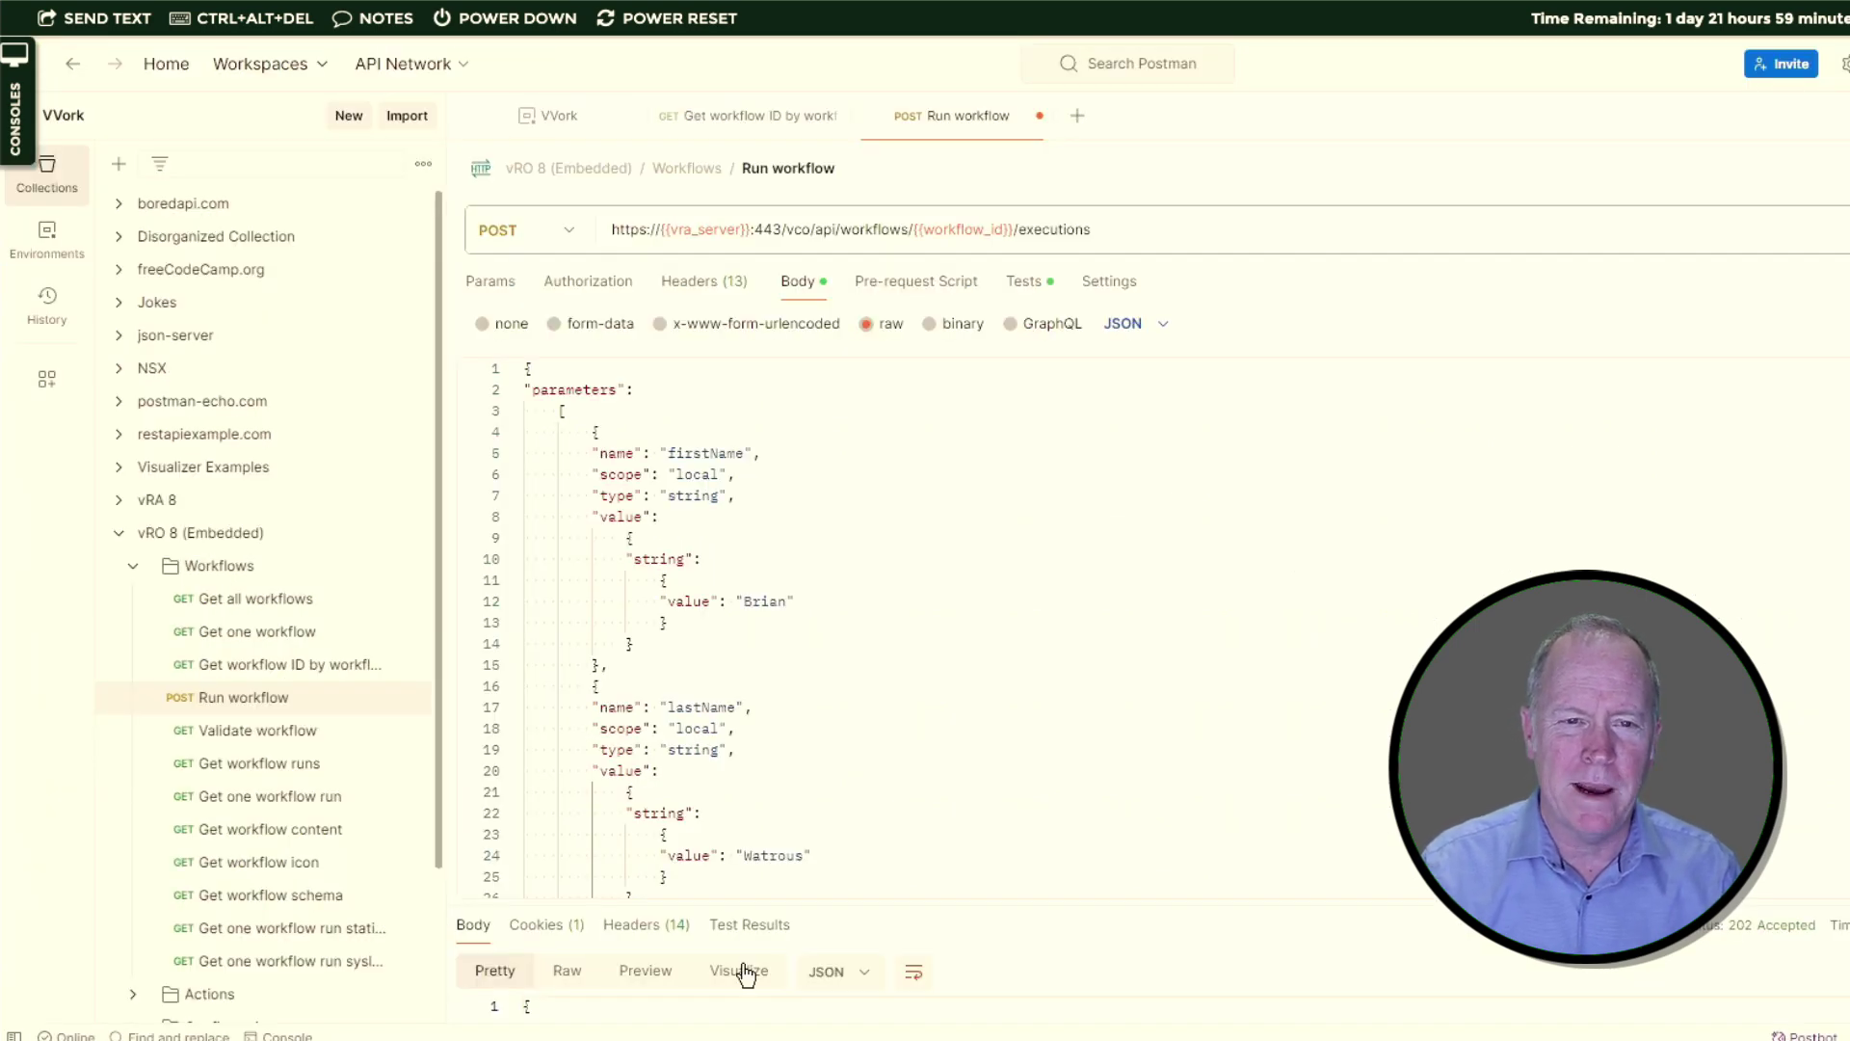
{"action": "left_click", "coordinate": [560, 124]}
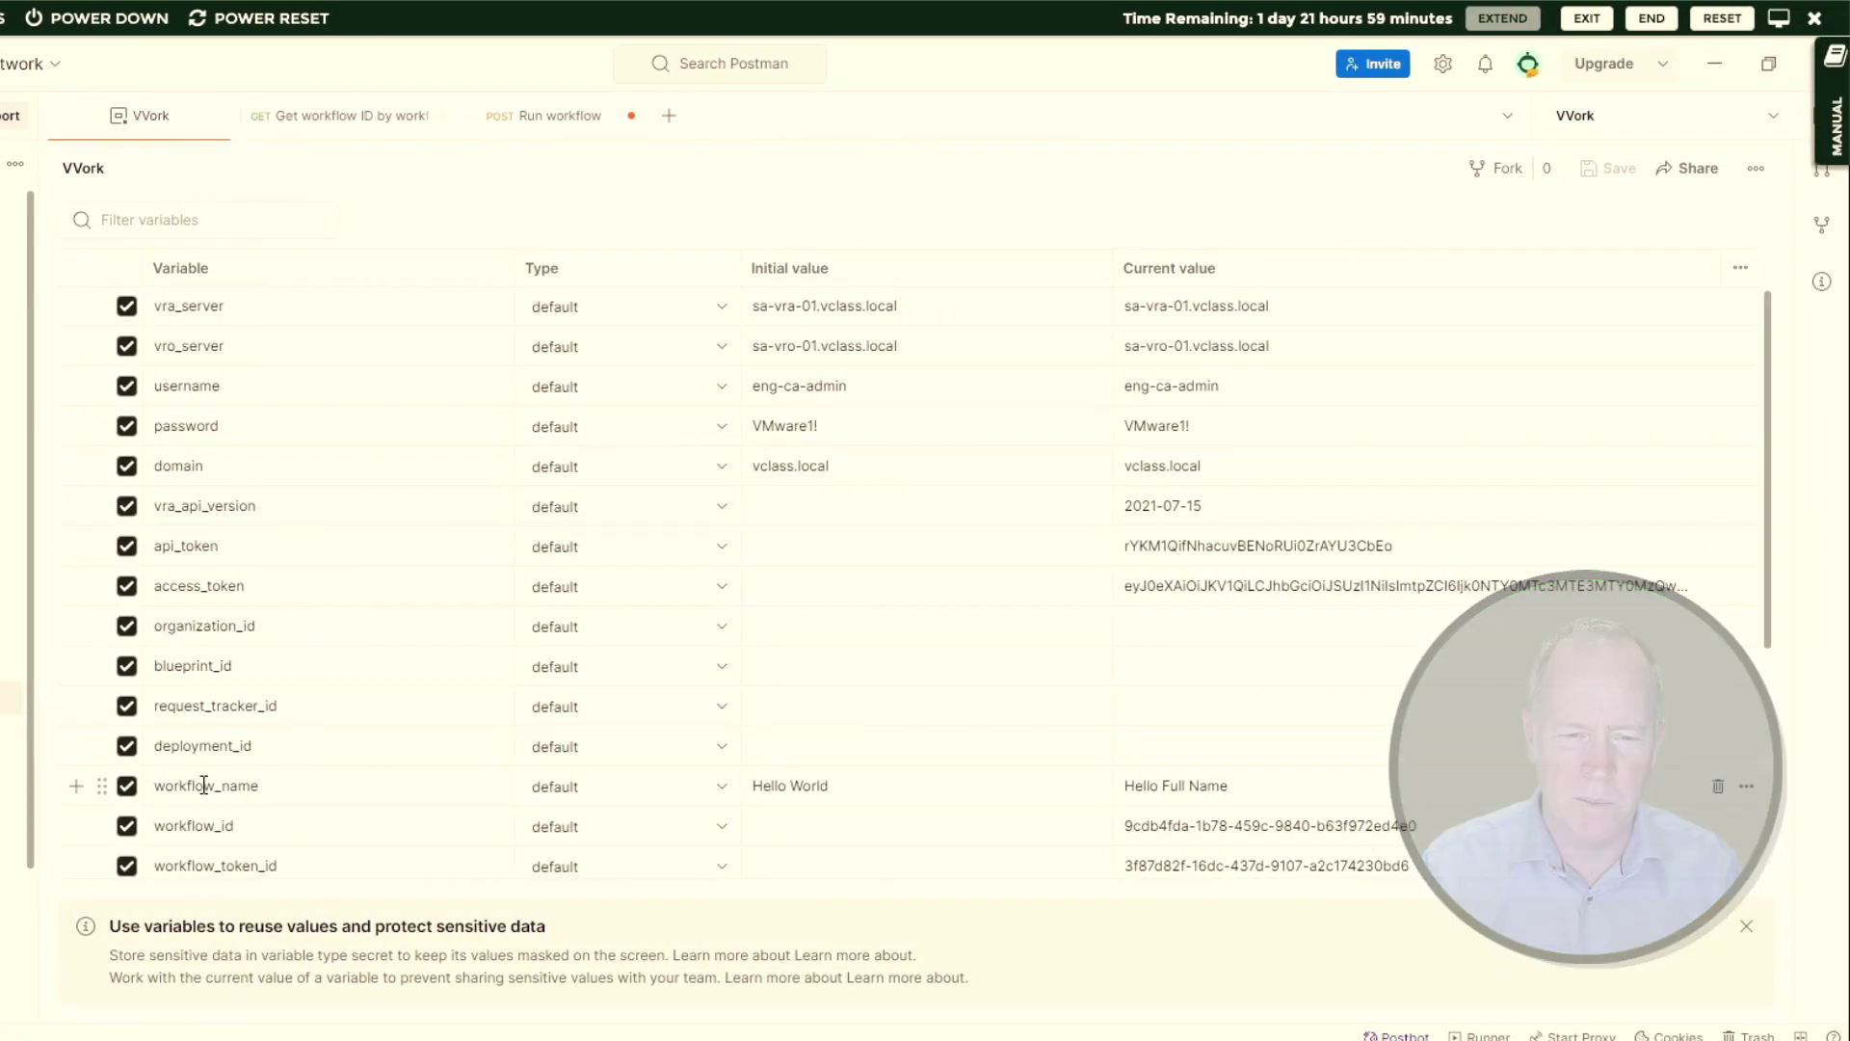
{"action": "left_click", "coordinate": [1169, 788]}
{"action": "left_click_drag", "start_coordinate": [1161, 788], "coordinate": [1231, 788]}
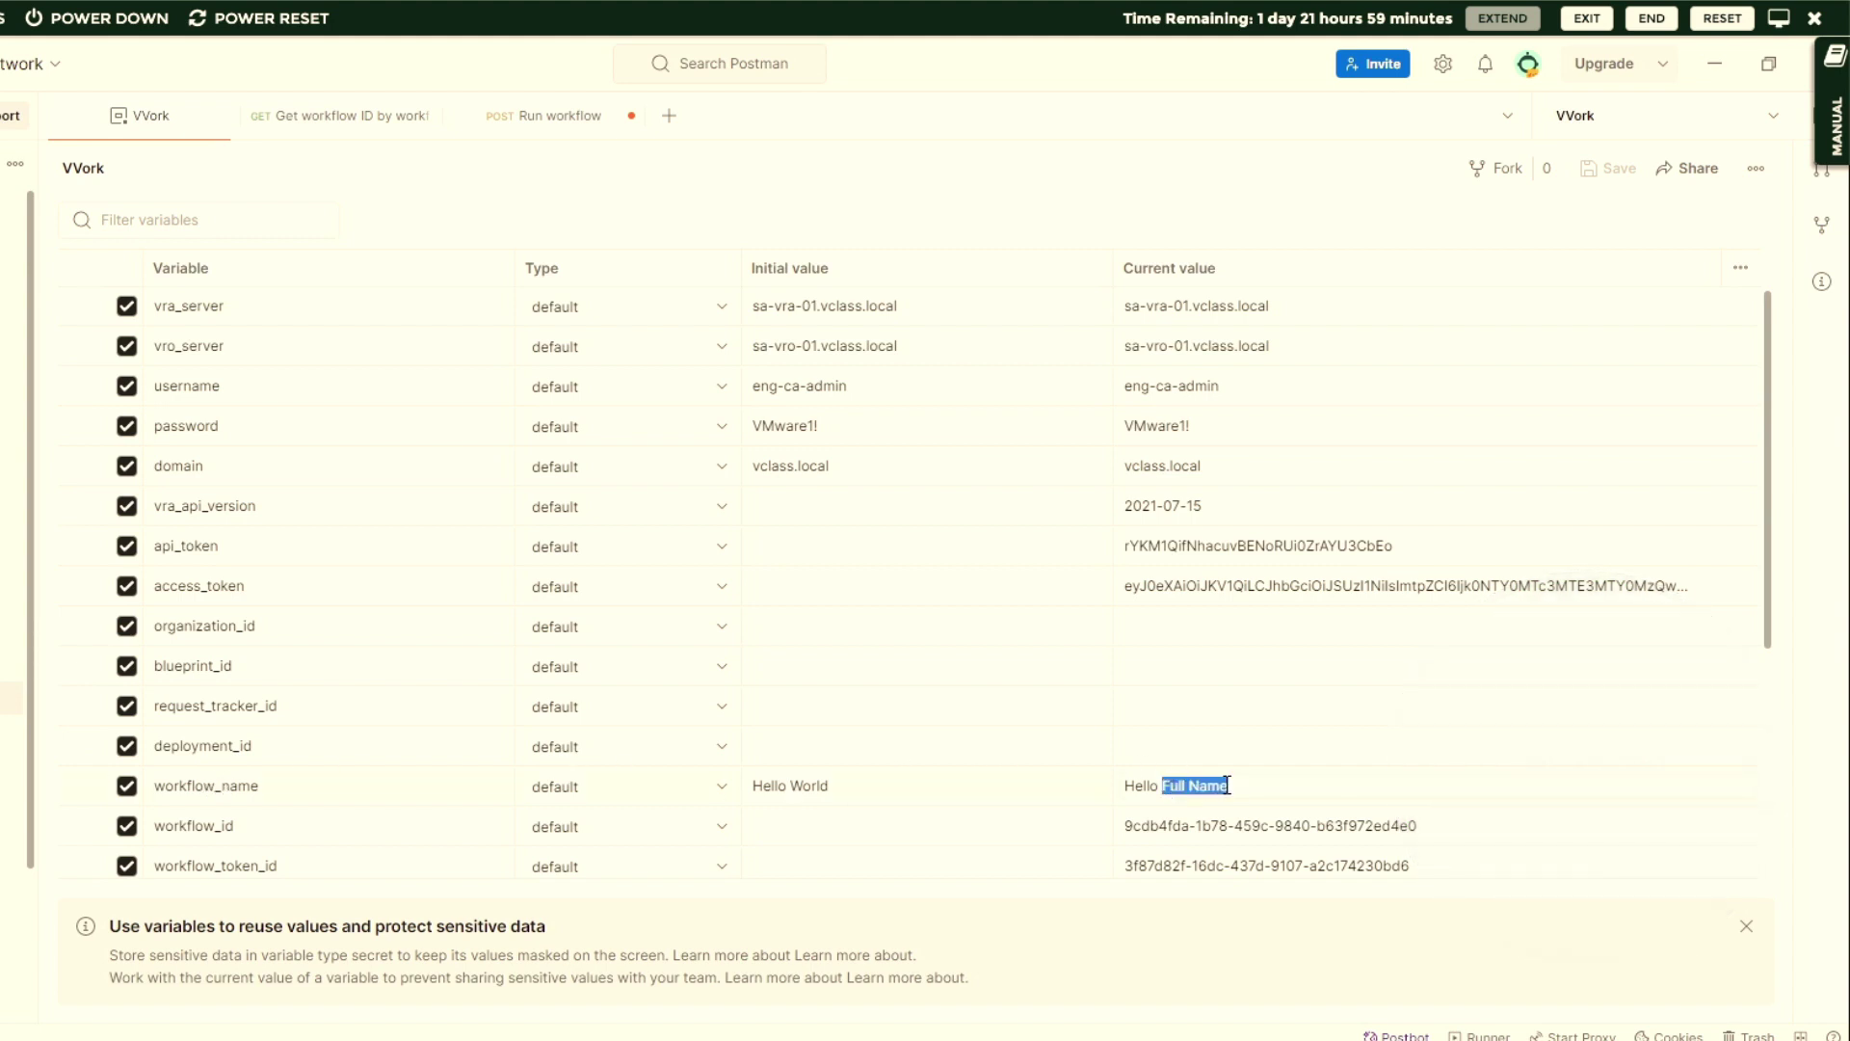
{"action": "key", "text": "BackSpace"}
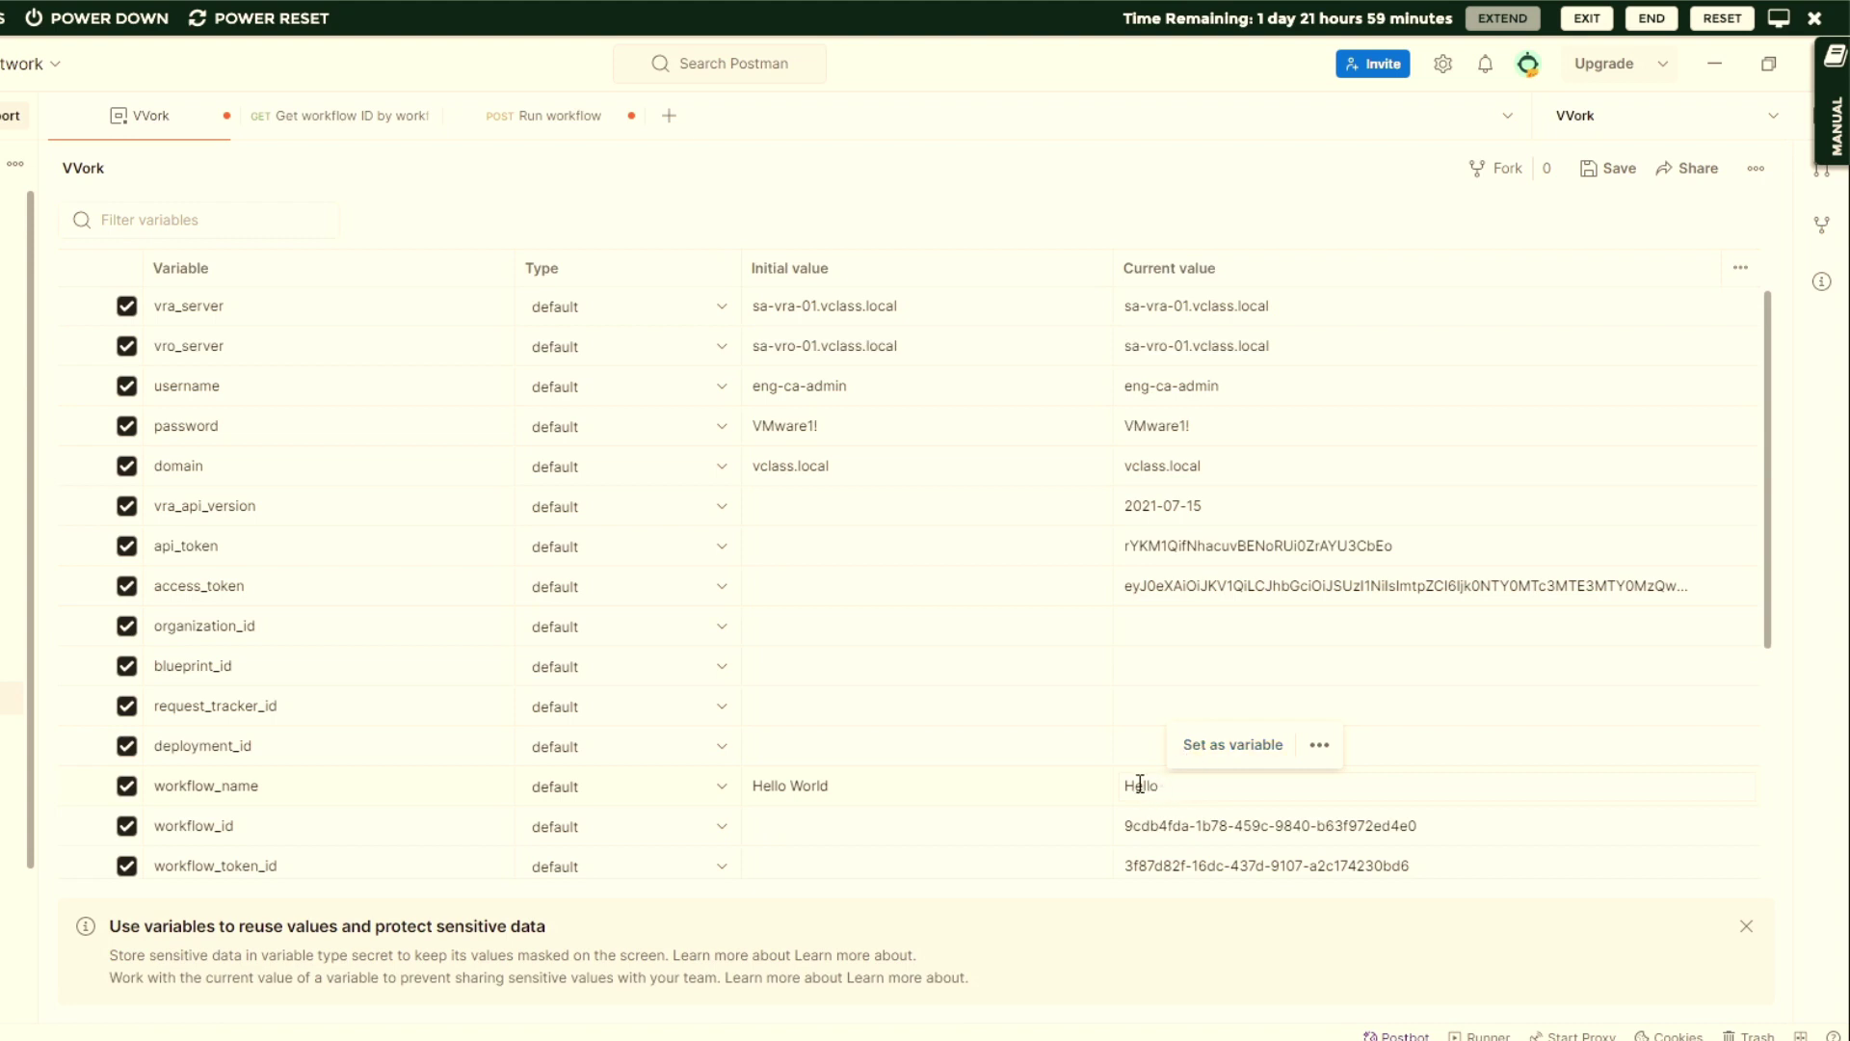
{"action": "double_click", "coordinate": [1139, 782]}
{"action": "key", "text": "ctrl+c"}
{"action": "left_click", "coordinate": [1200, 782]}
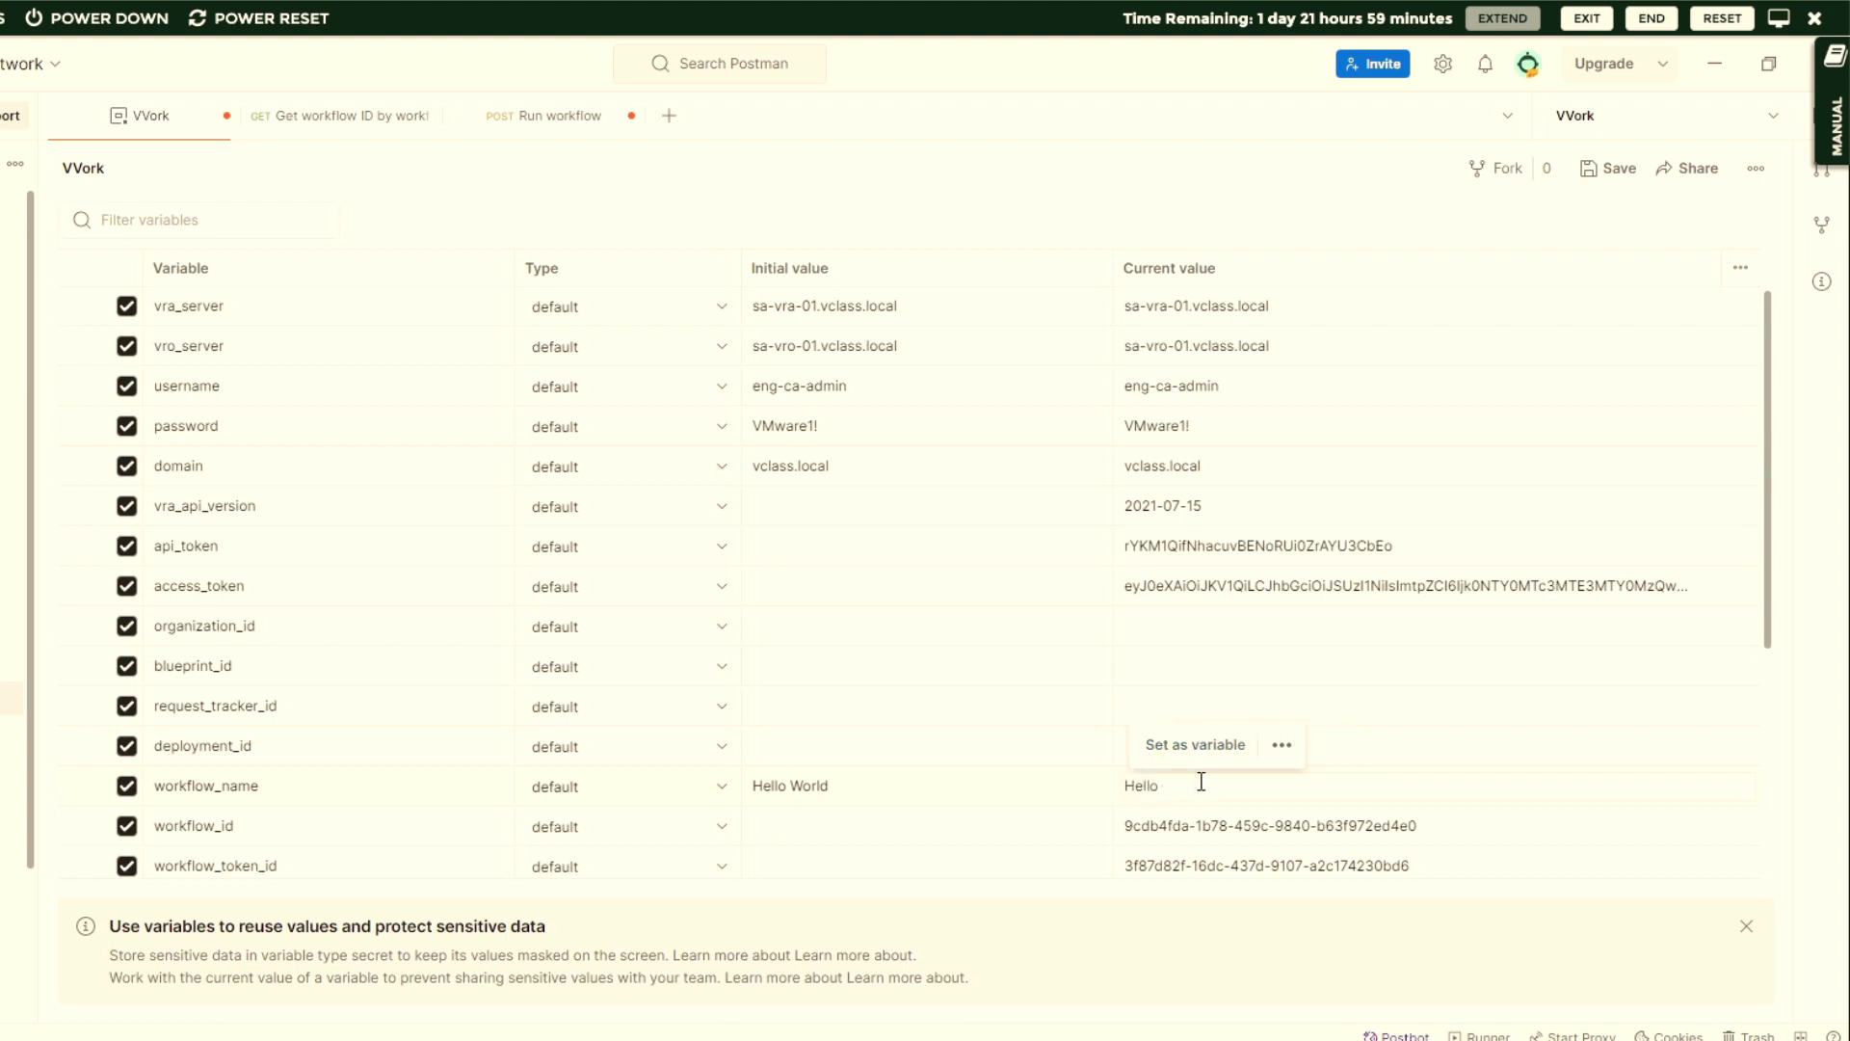
{"action": "key", "text": "ctrl+v"}
{"action": "key", "text": "ctrl+v"}
{"action": "left_click", "coordinate": [1602, 177]}
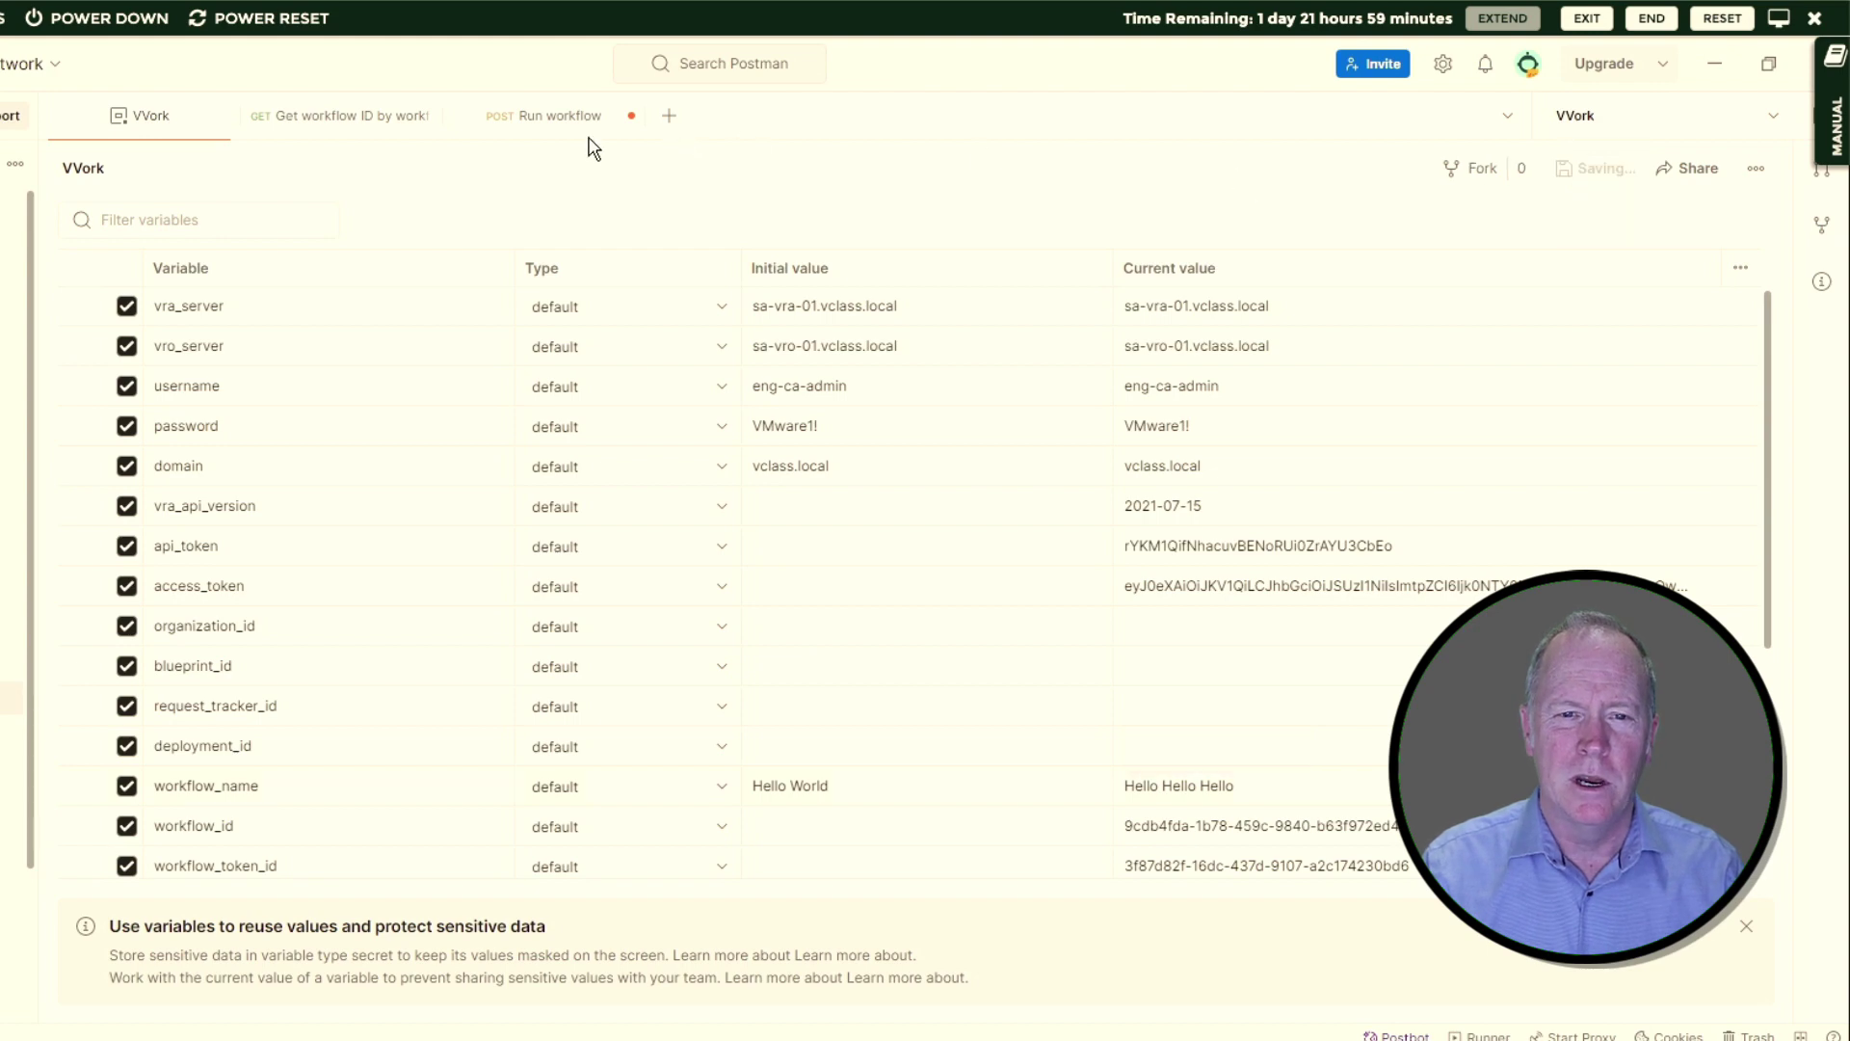
Step: Send the "Get workflow ID by workflow name" request
{"action": "left_click", "coordinate": [294, 133]}
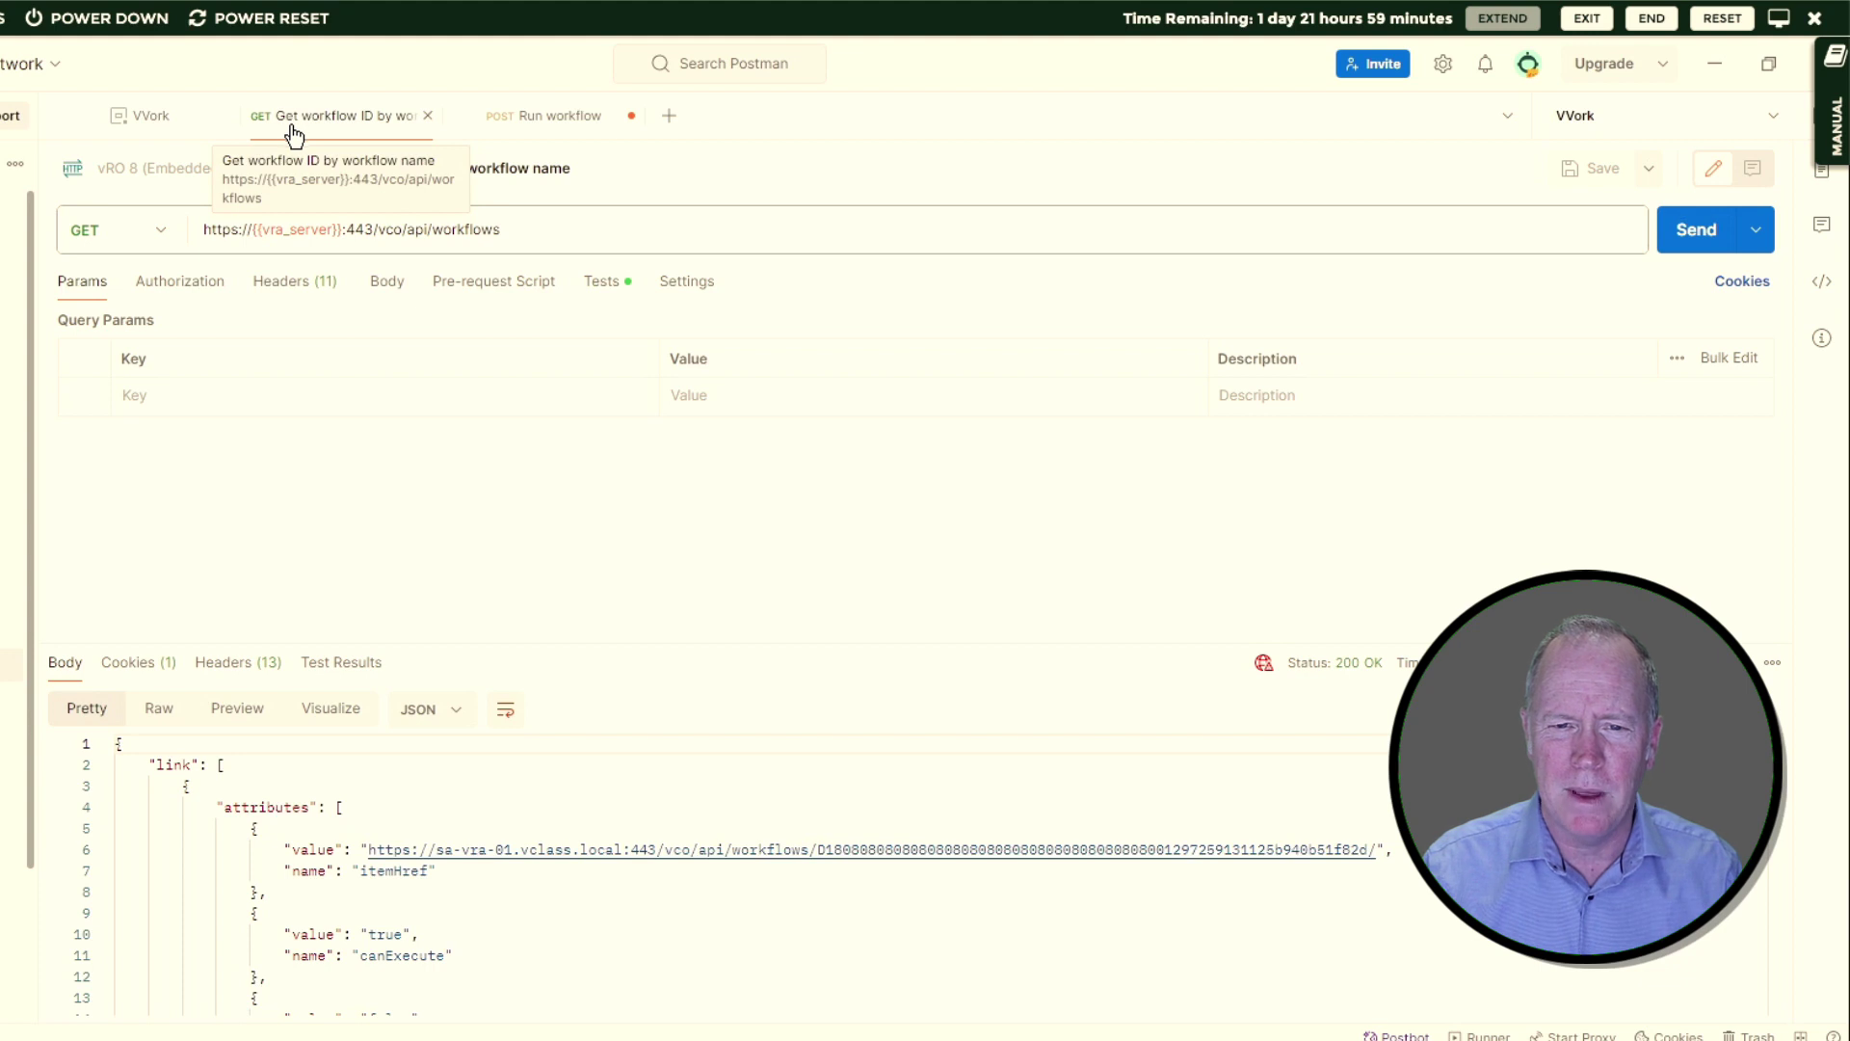
{"action": "left_click", "coordinate": [1686, 236]}
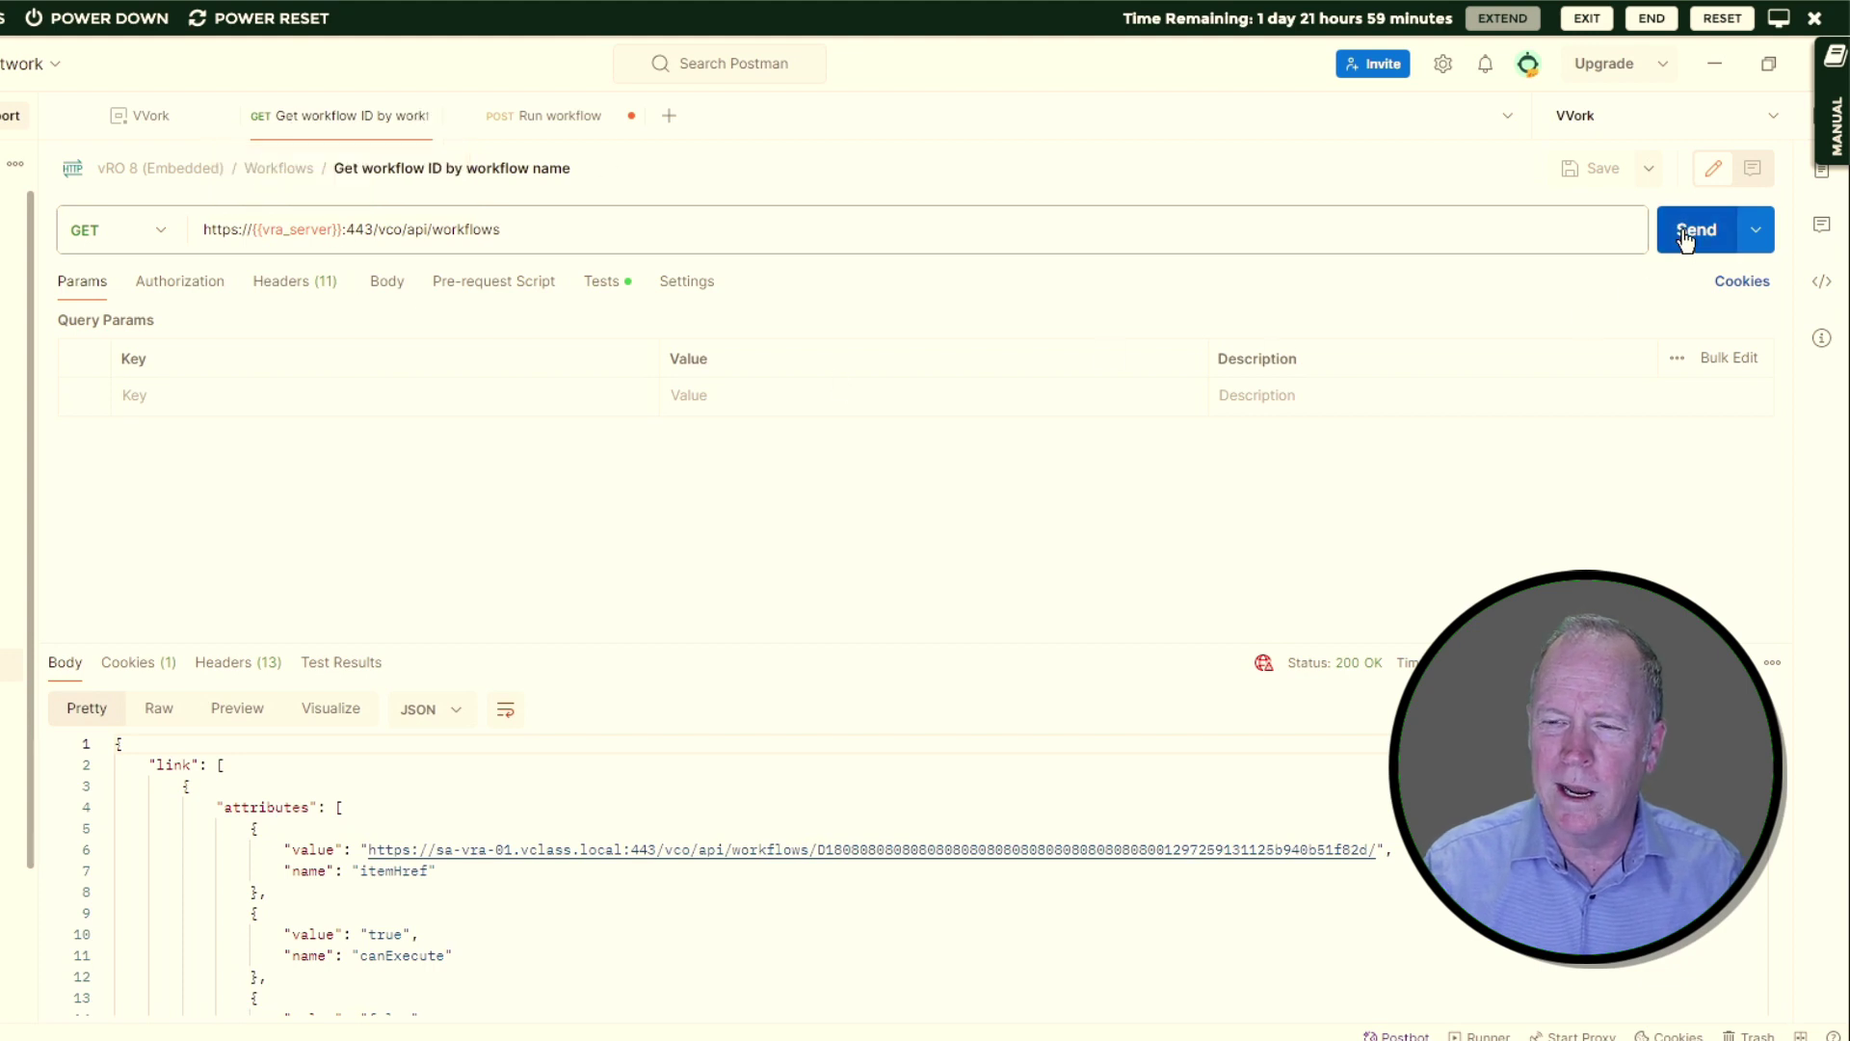
{"action": "left_click", "coordinate": [1684, 241]}
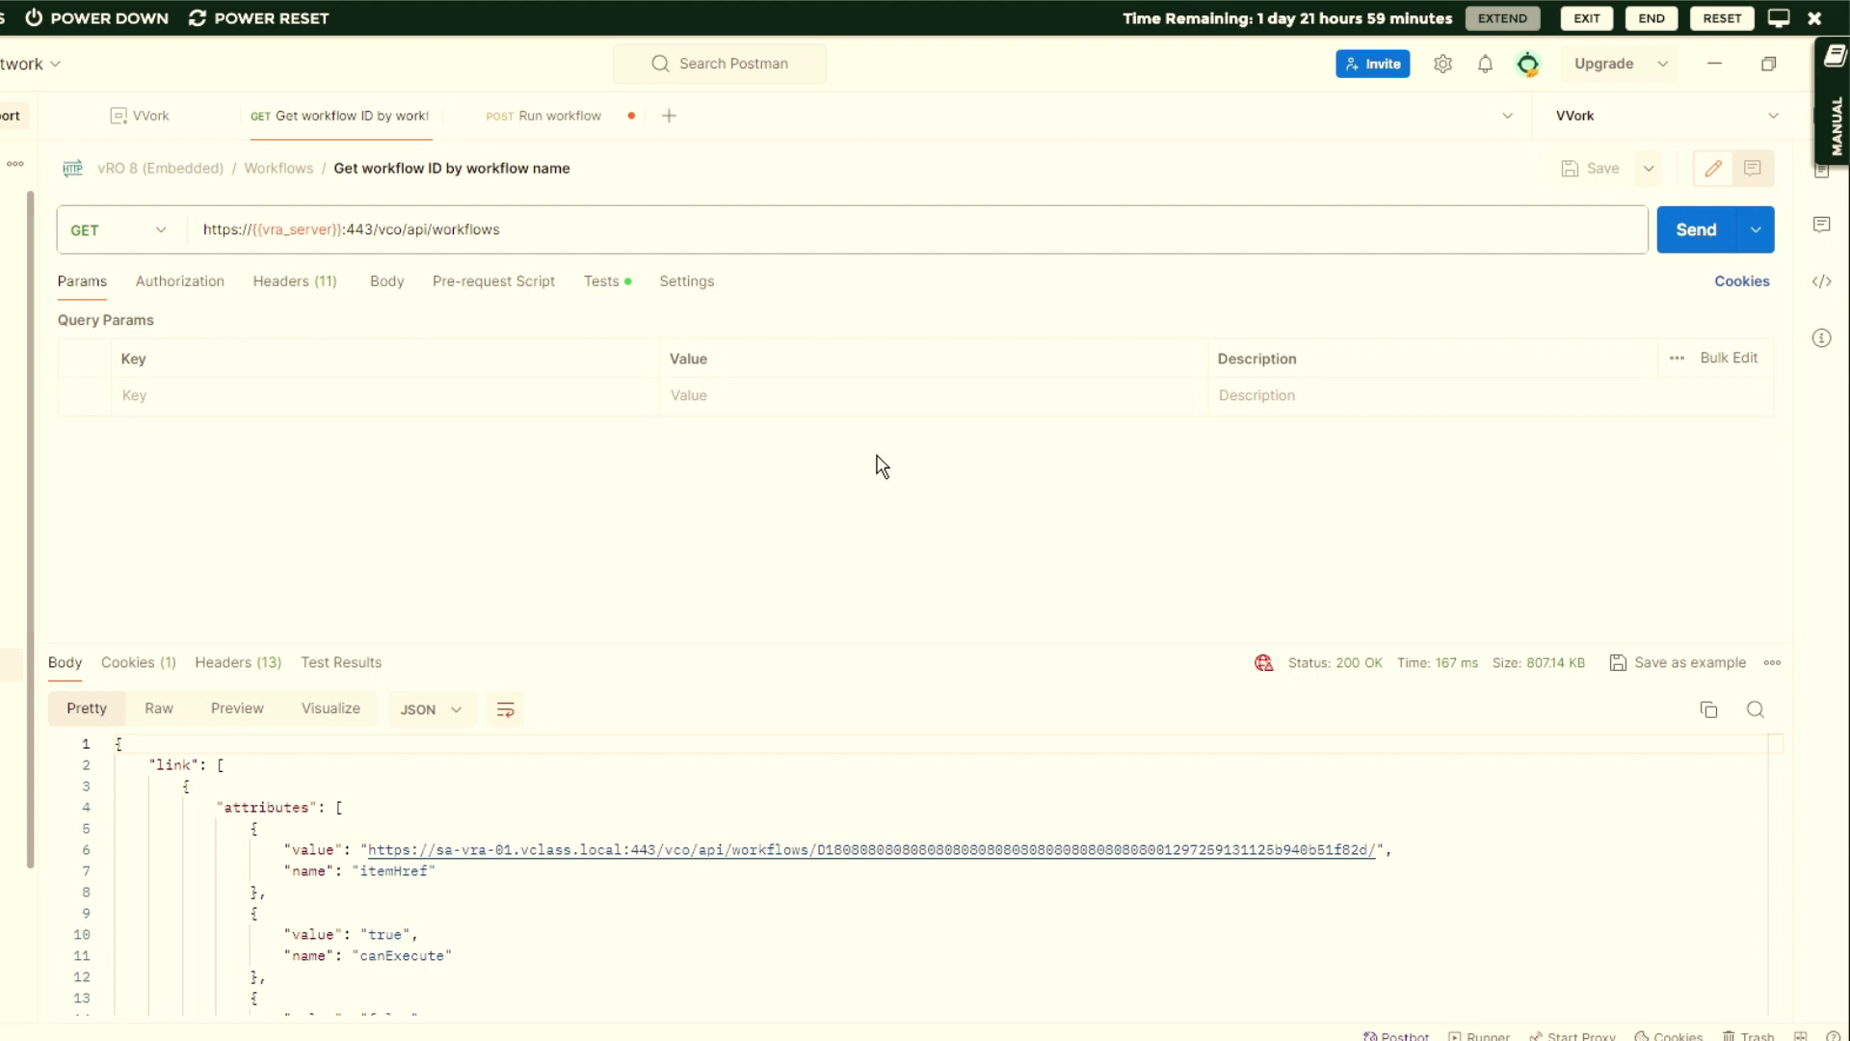
Step: Compare the workflow_id value used by the Run workflow request with the ID in the workflow's summary in Orchestrator
{"action": "left_click", "coordinate": [566, 124]}
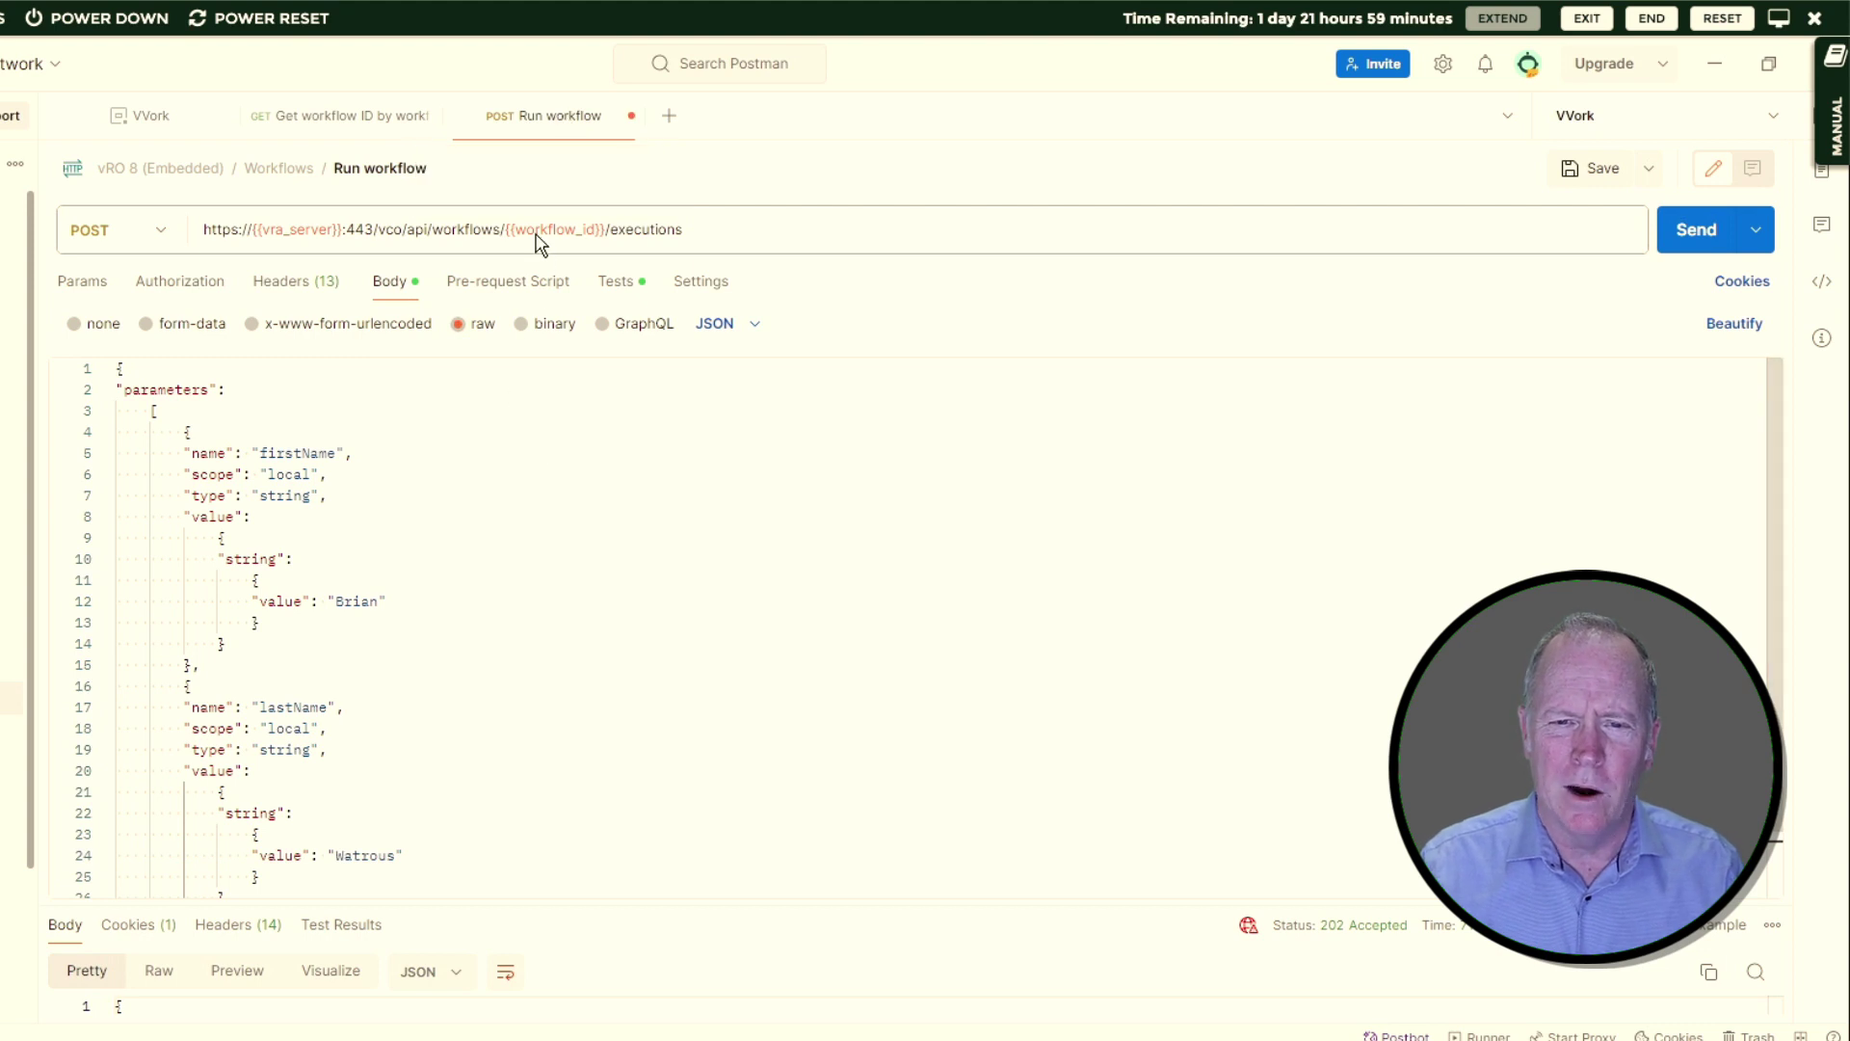
{"action": "mouse_move", "coordinate": [541, 228]}
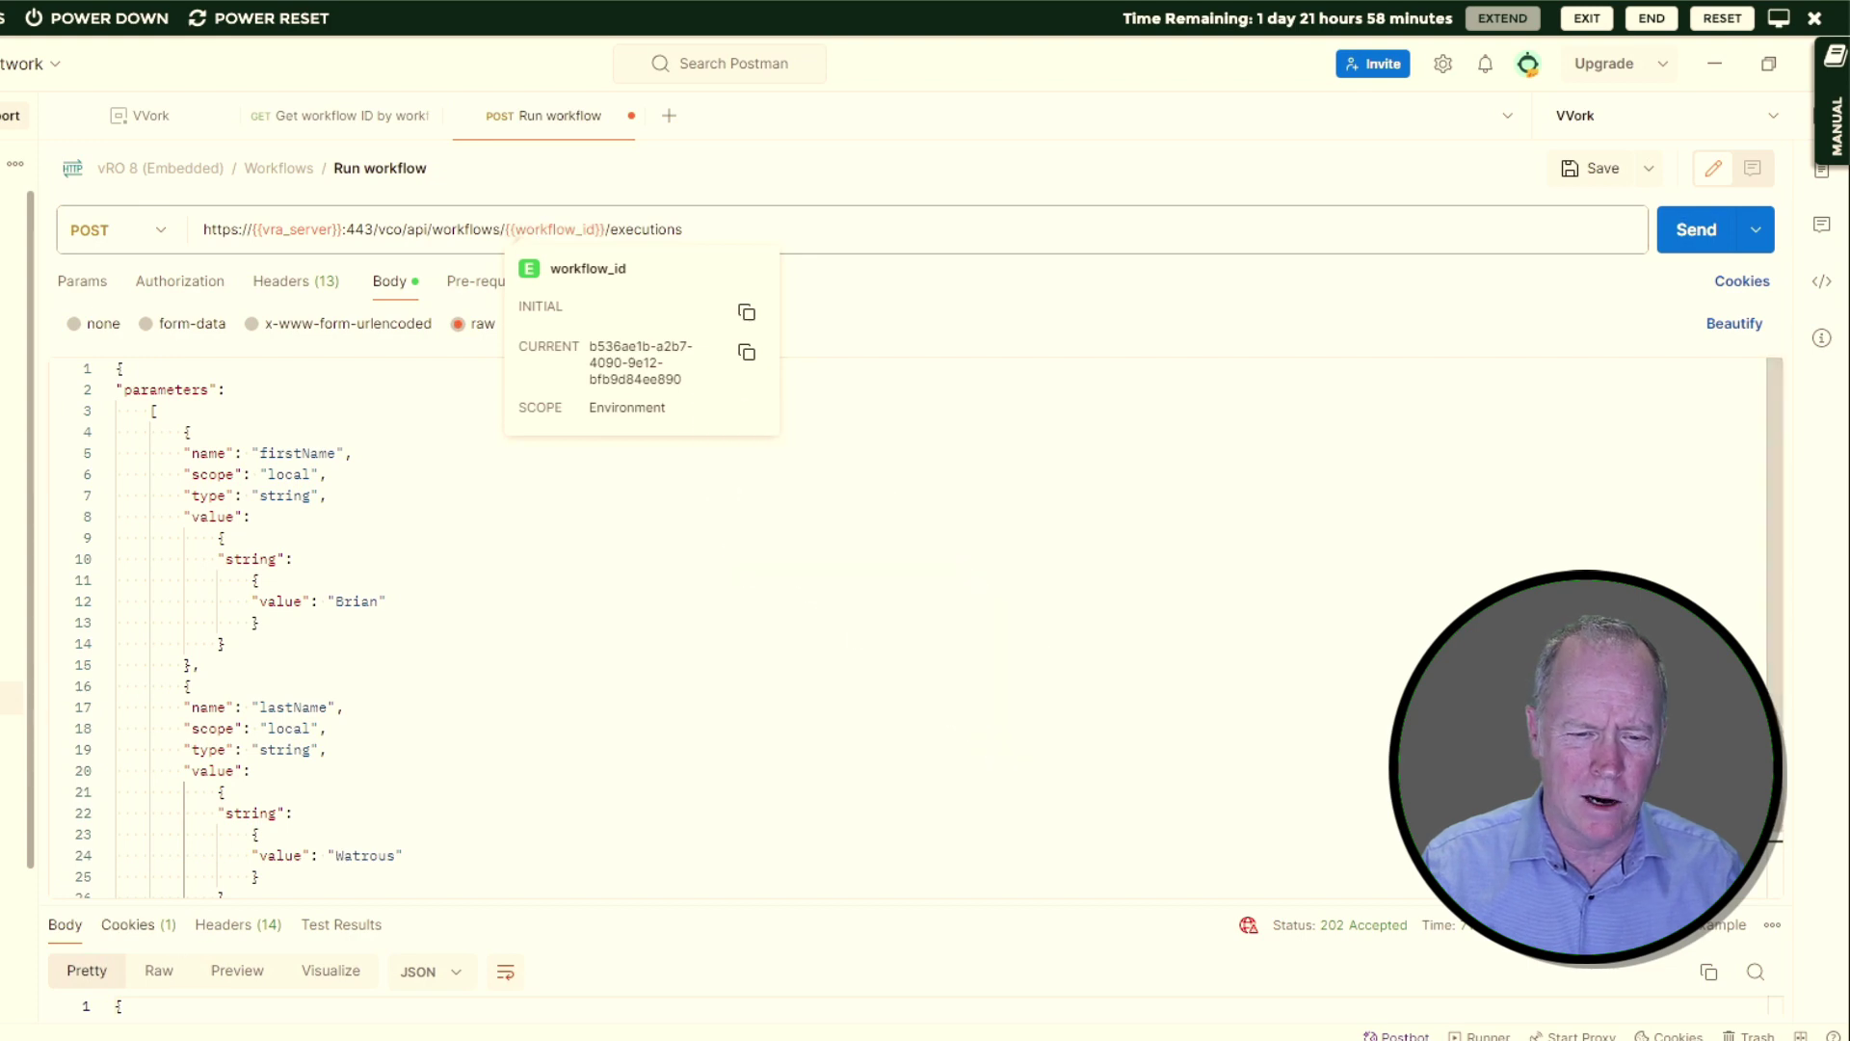
{"action": "key", "text": "alt+Tab"}
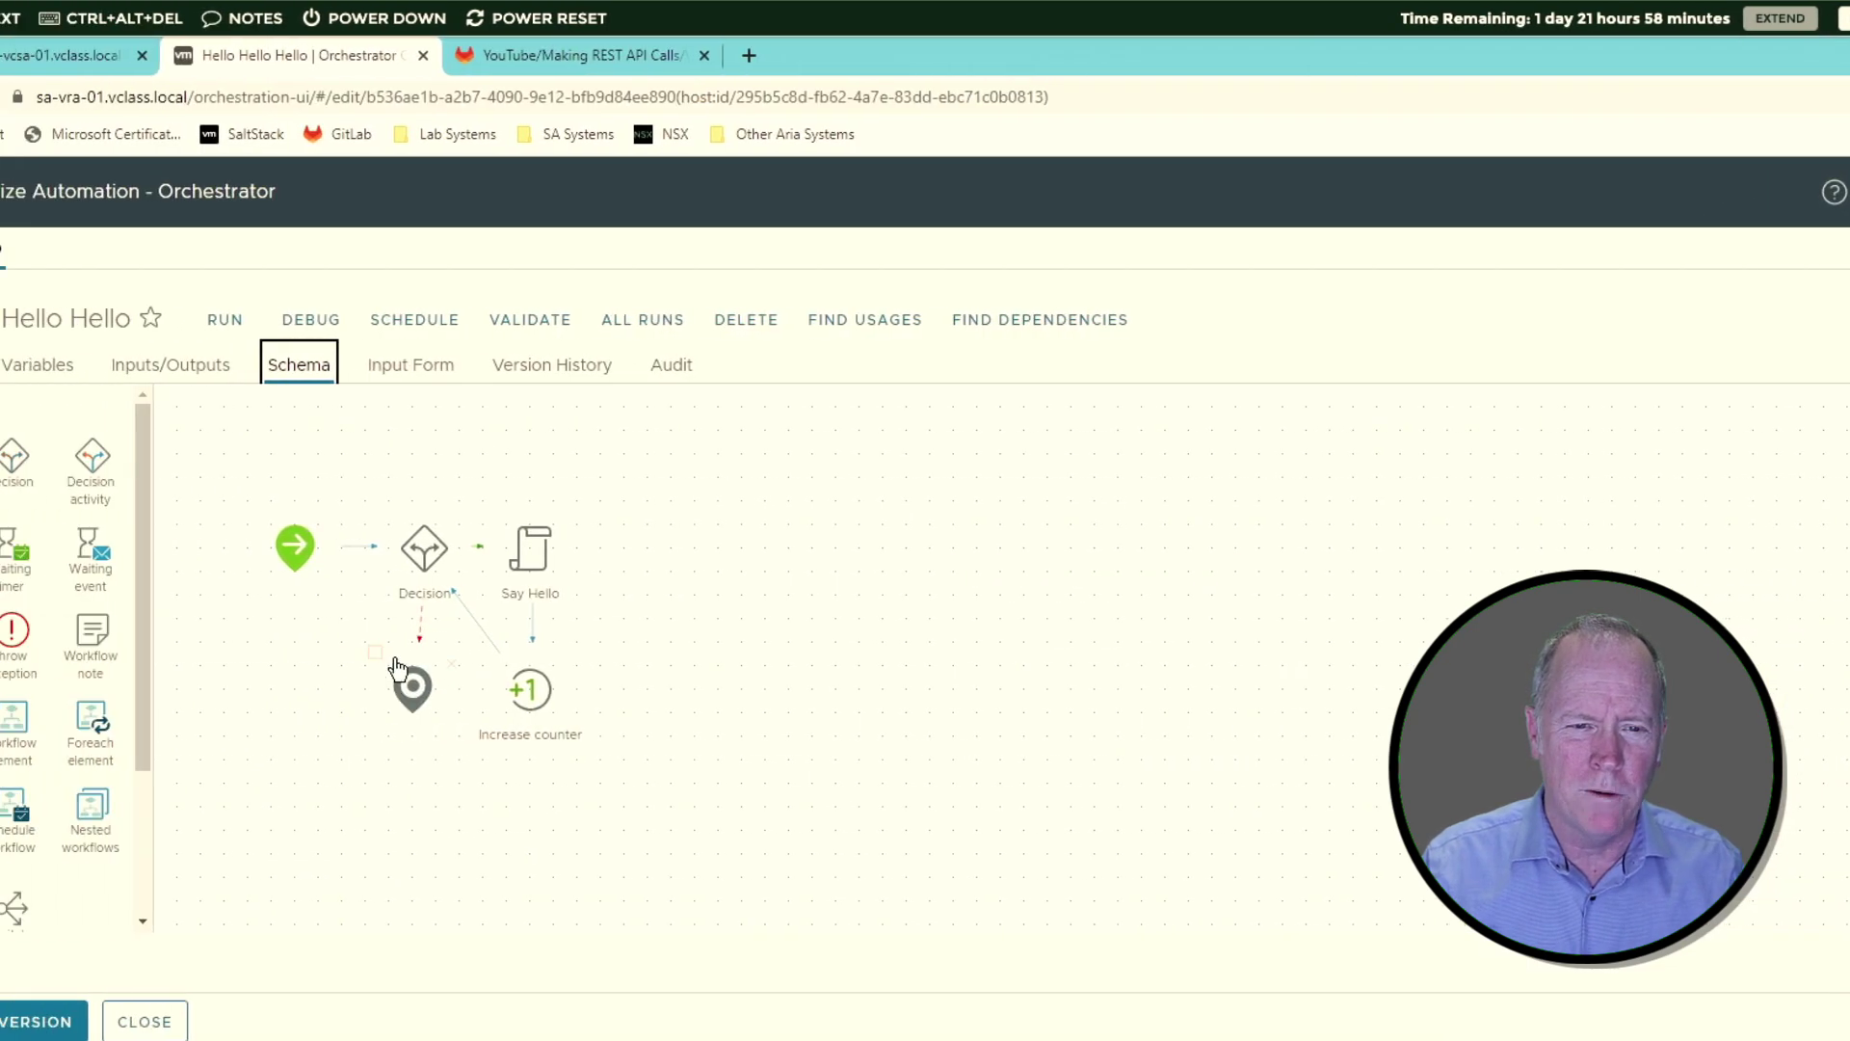
{"action": "left_click", "coordinate": [56, 366]}
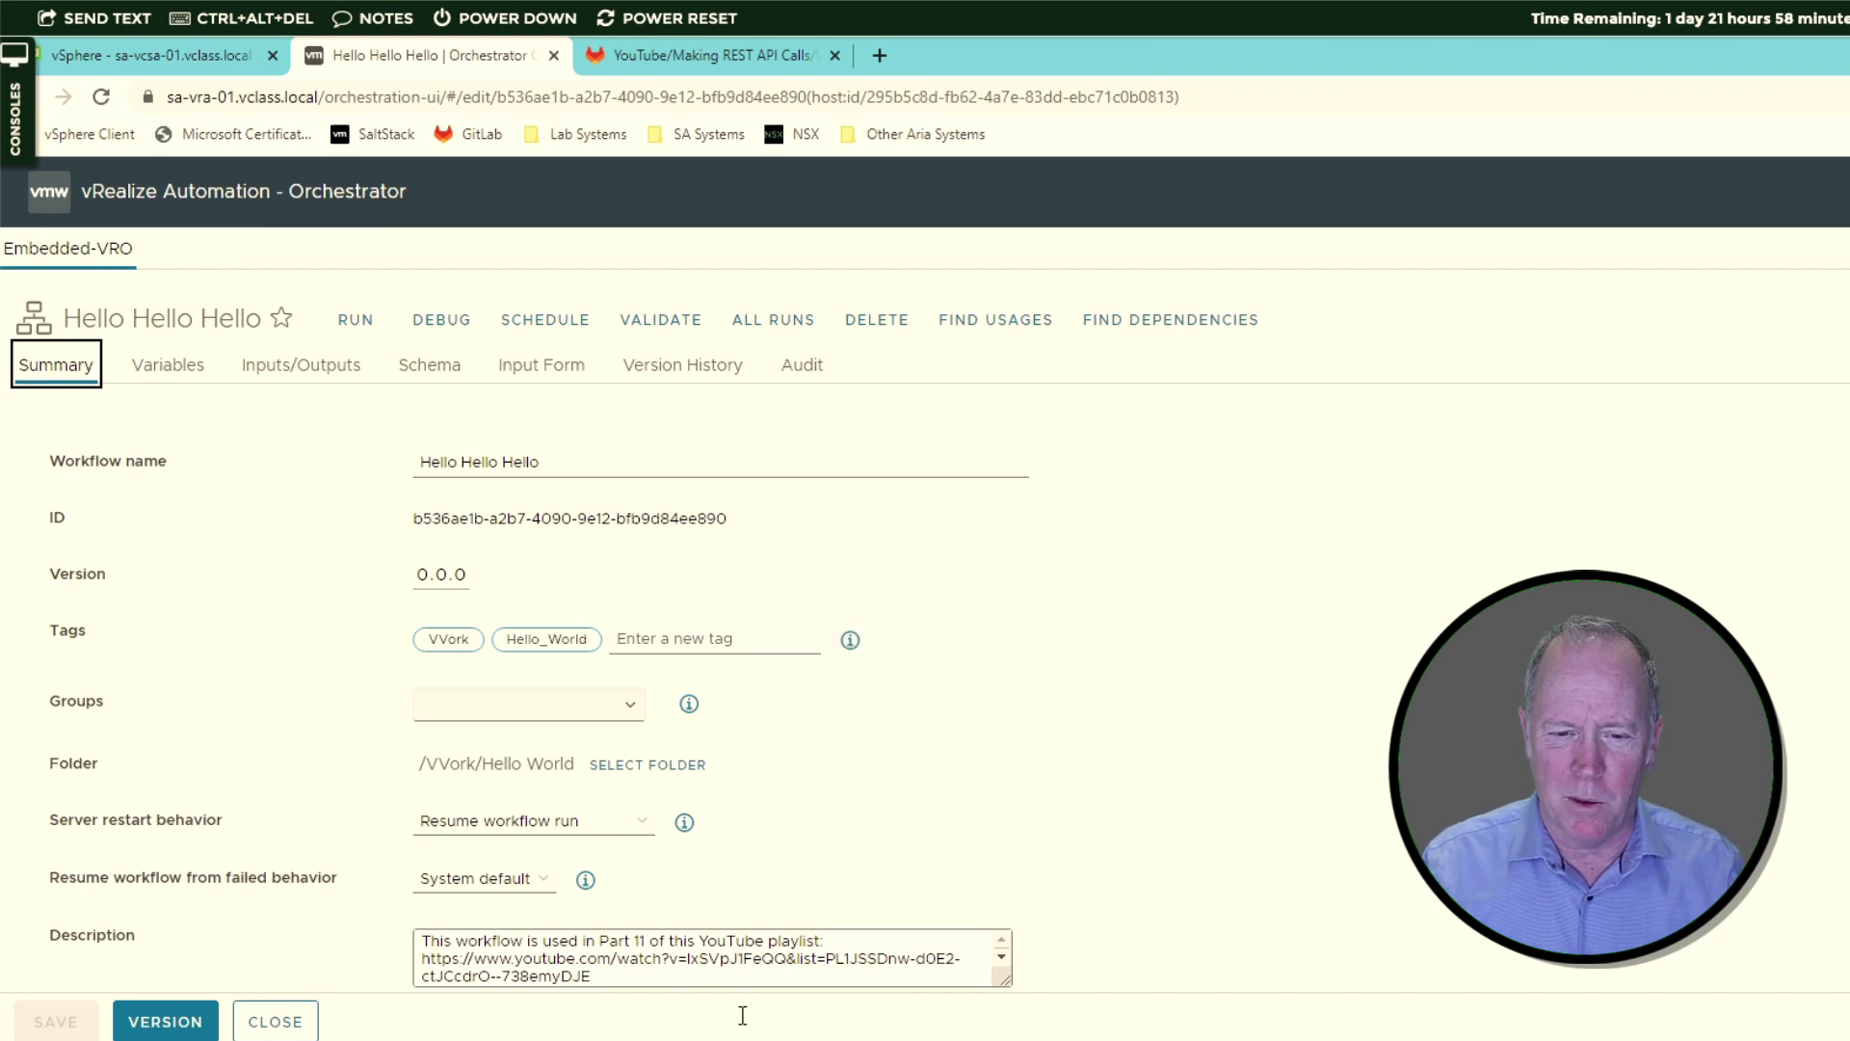
Step: Back in Postman, replace the Run workflow body with the copied JSON defining firstName, lastName and the number howManyTimes set to "4"
{"action": "key", "text": "alt+Tab"}
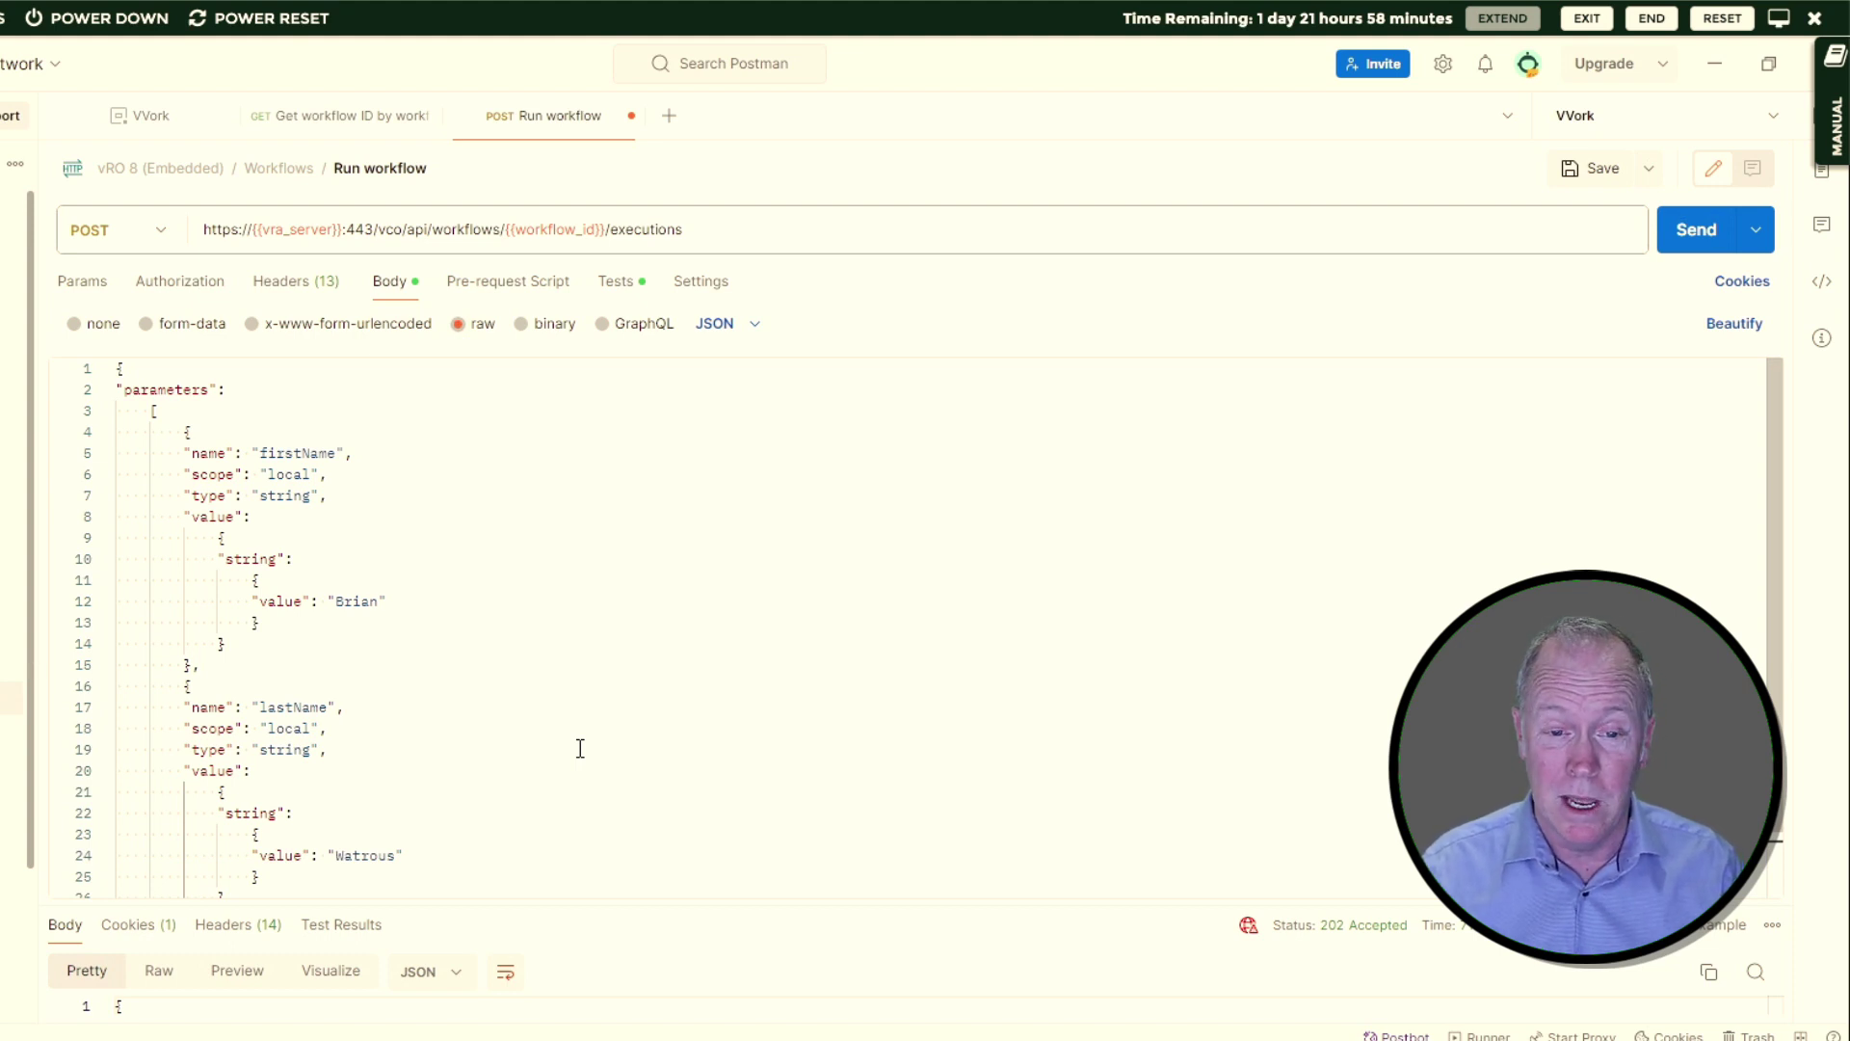
{"action": "scroll", "coordinate": [580, 749], "scroll_direction": "down", "scroll_amount": 1}
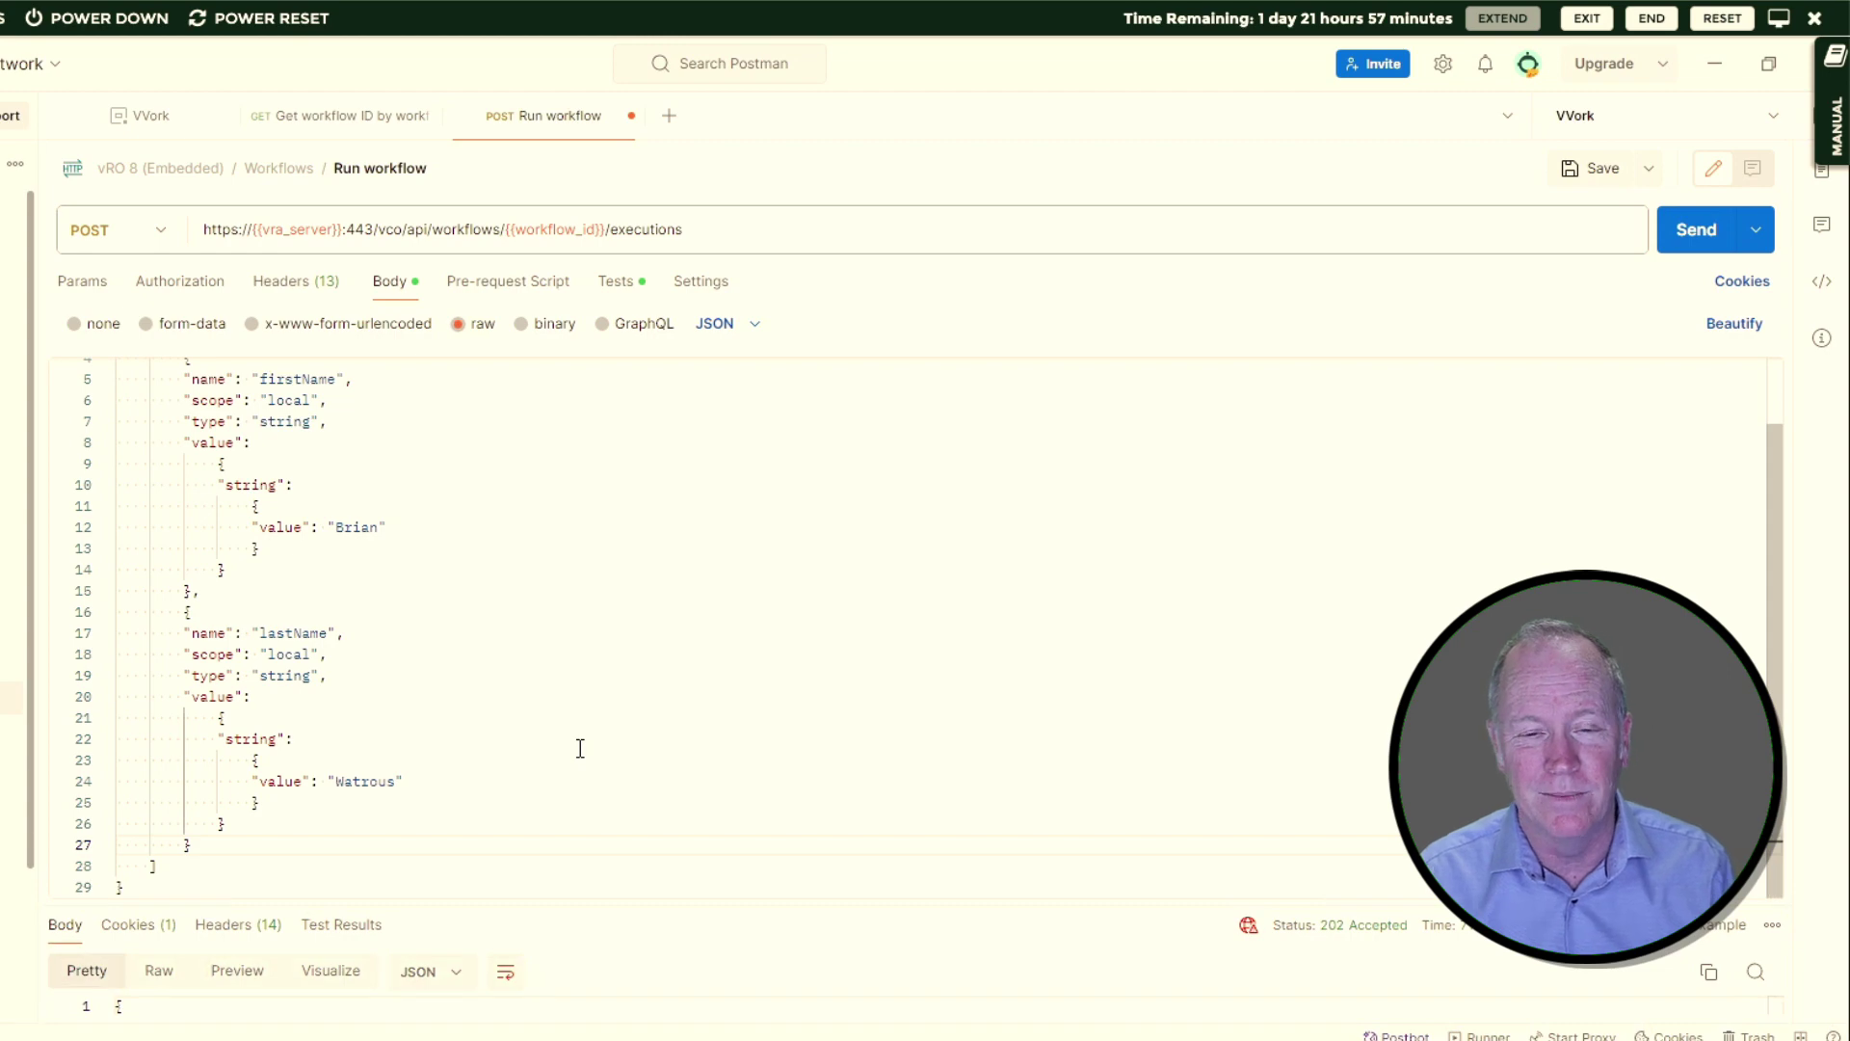
{"action": "key", "text": "ctrl+End"}
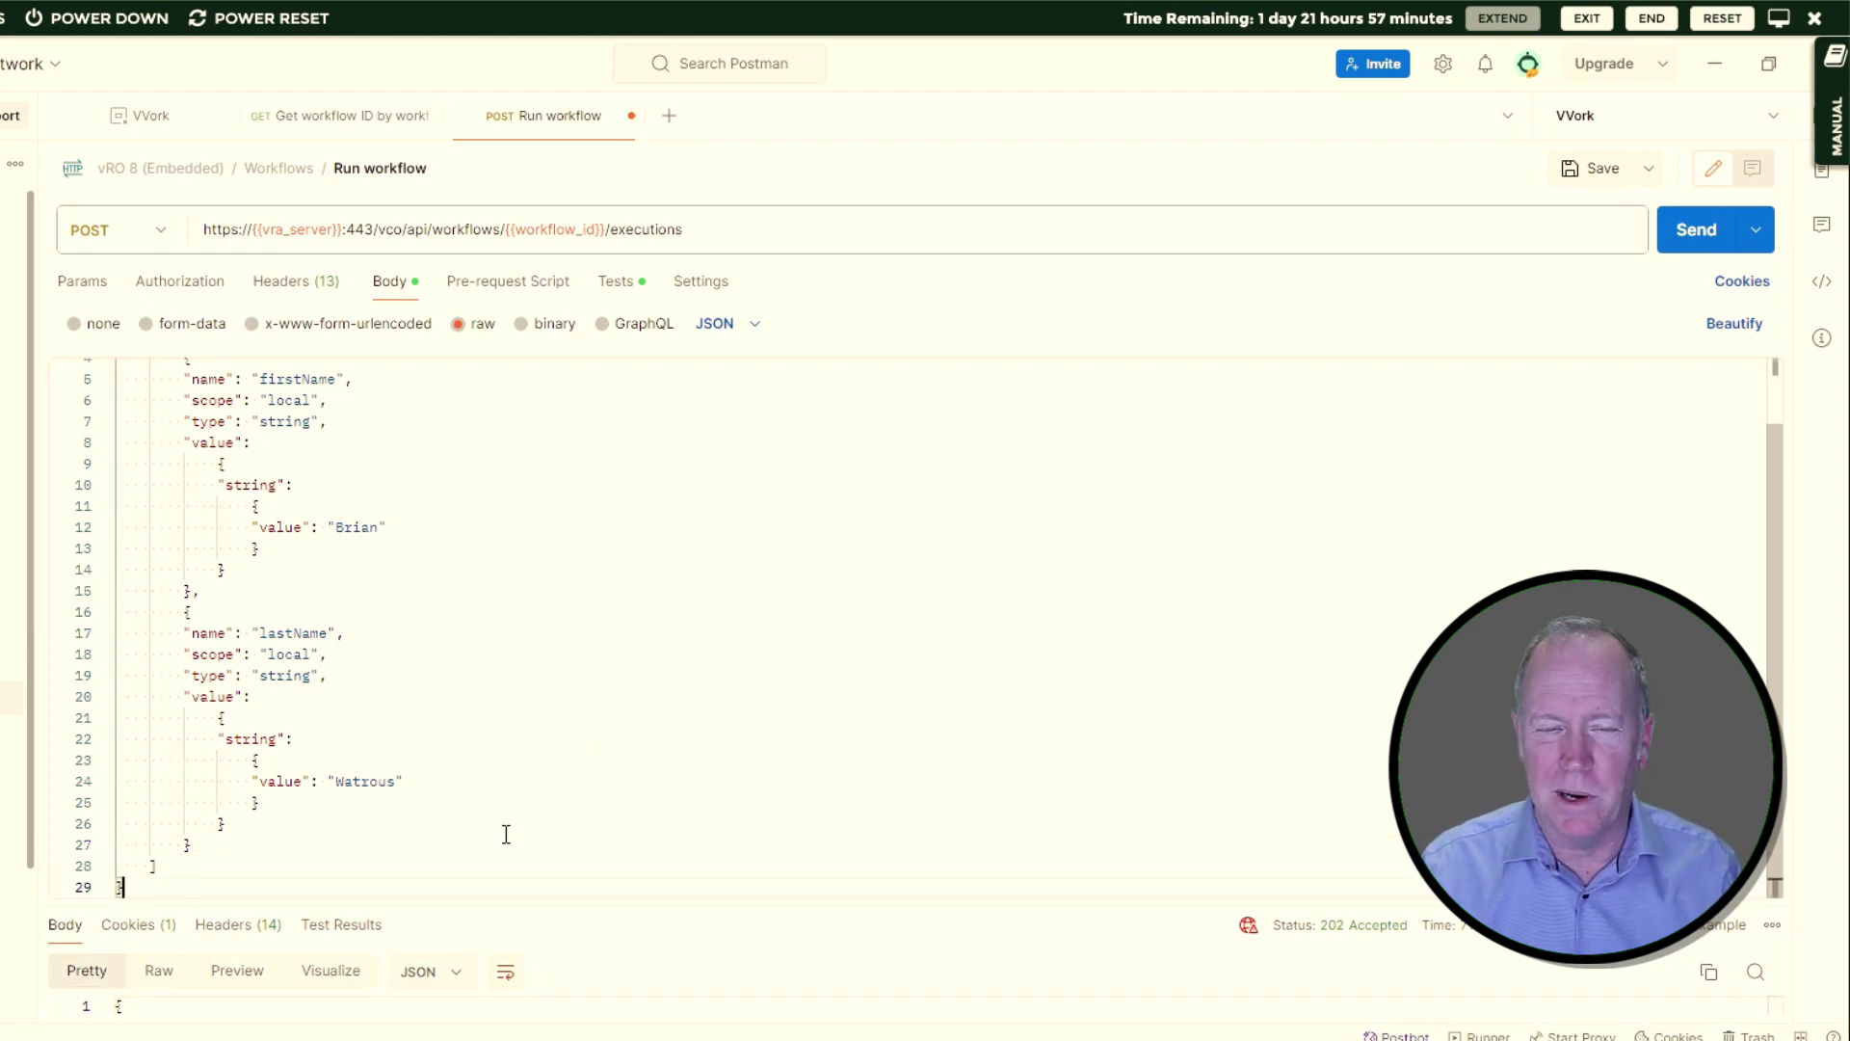
{"action": "key", "text": "ctrl+a"}
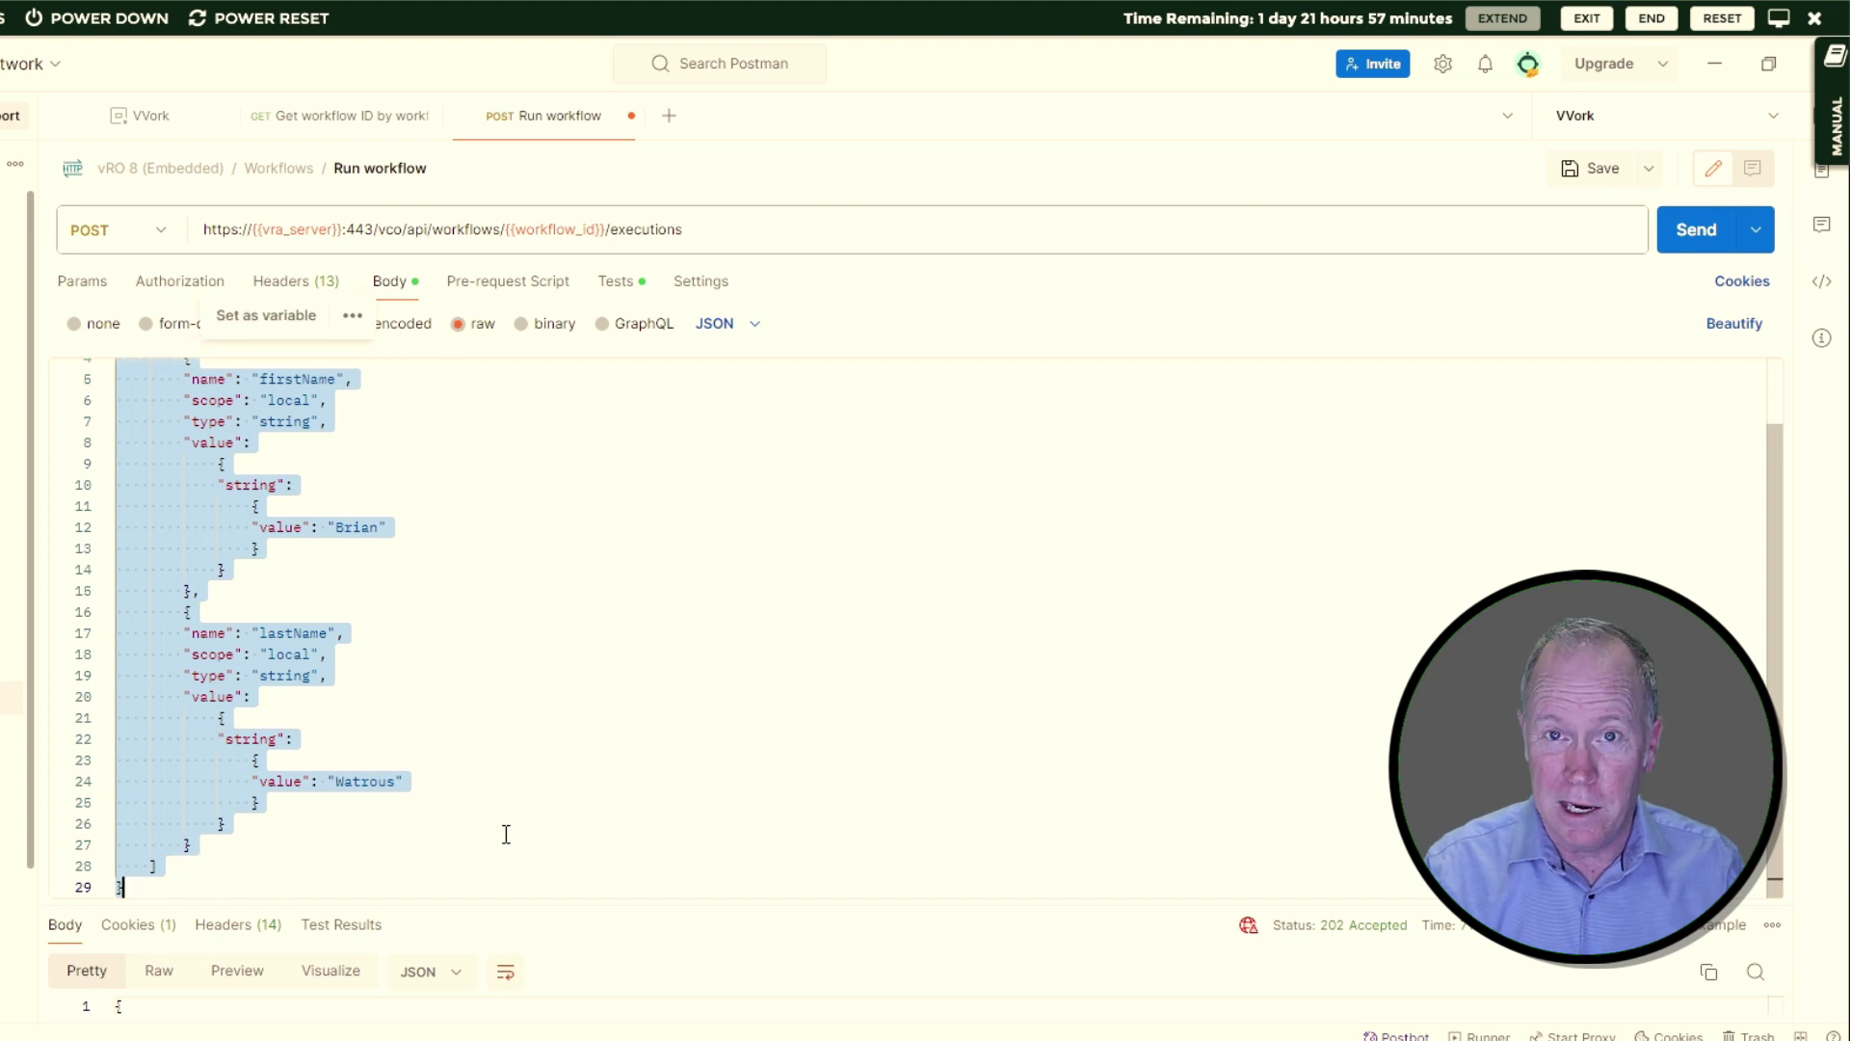
{"action": "key", "text": "BackSpace"}
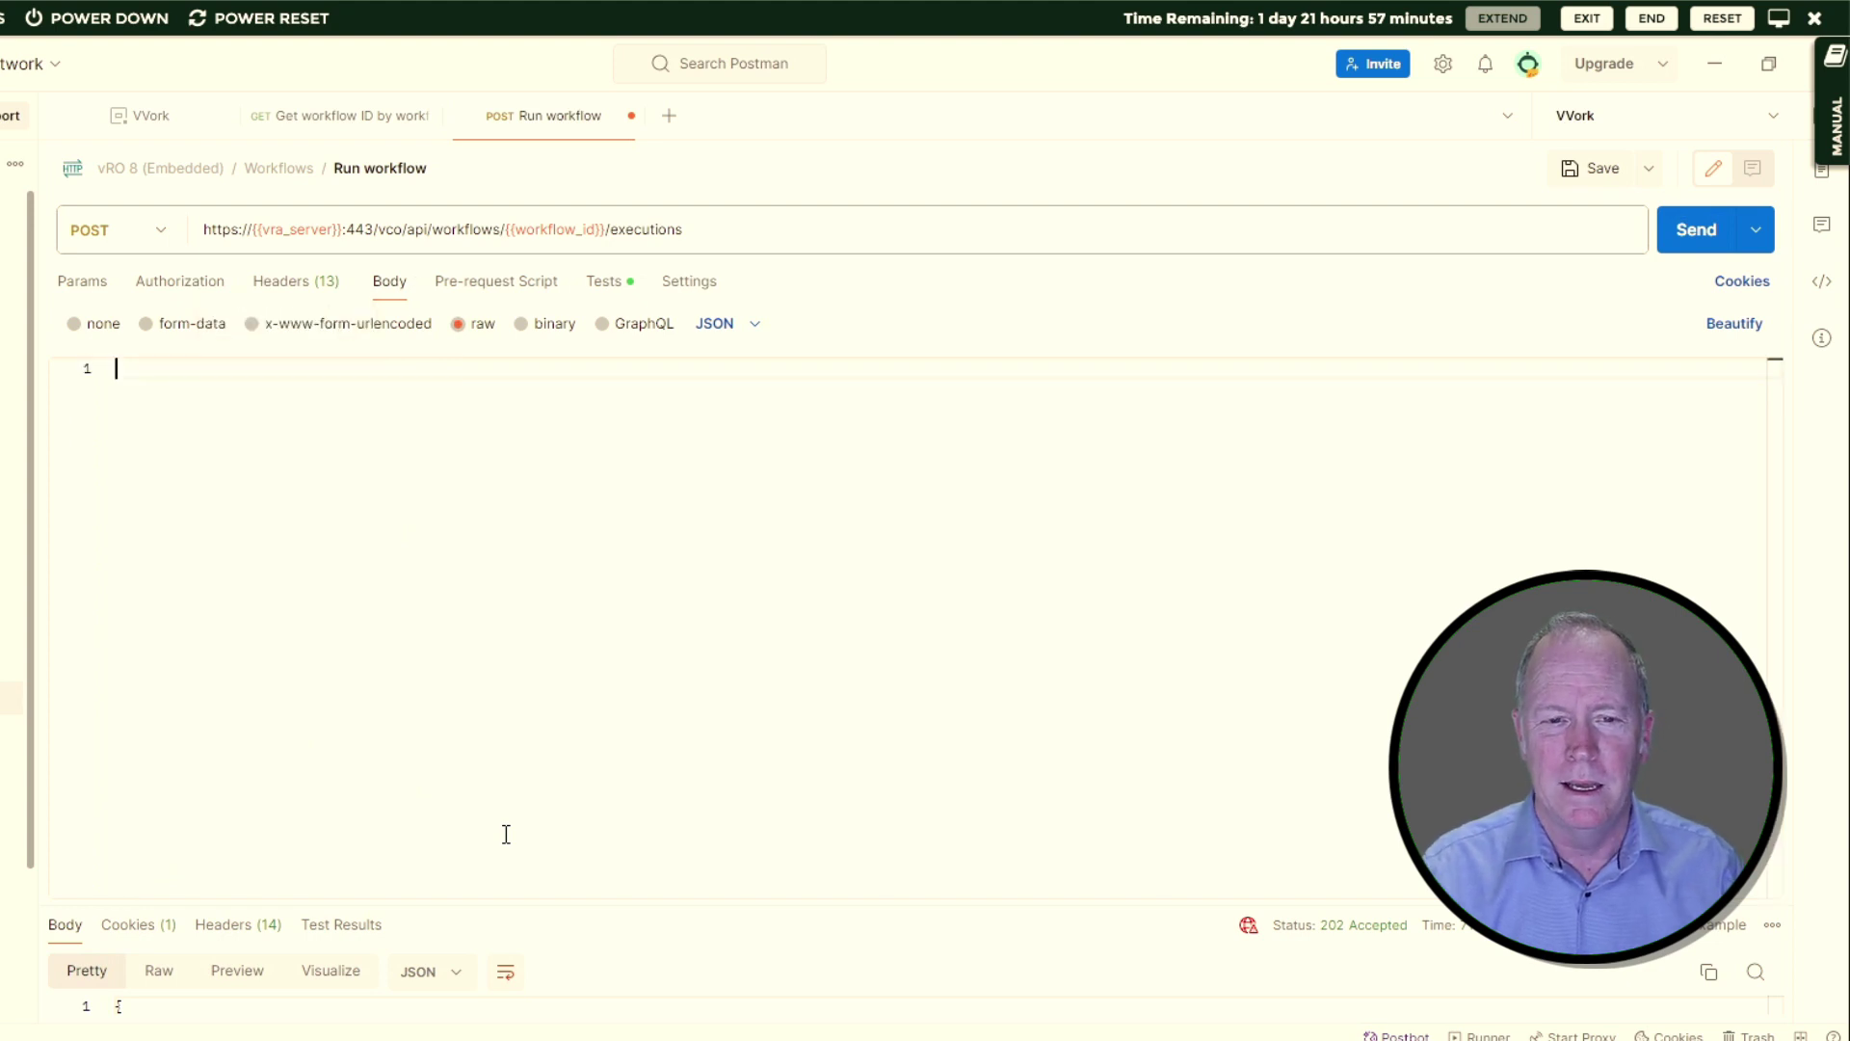
{"action": "key", "text": "ctrl+v"}
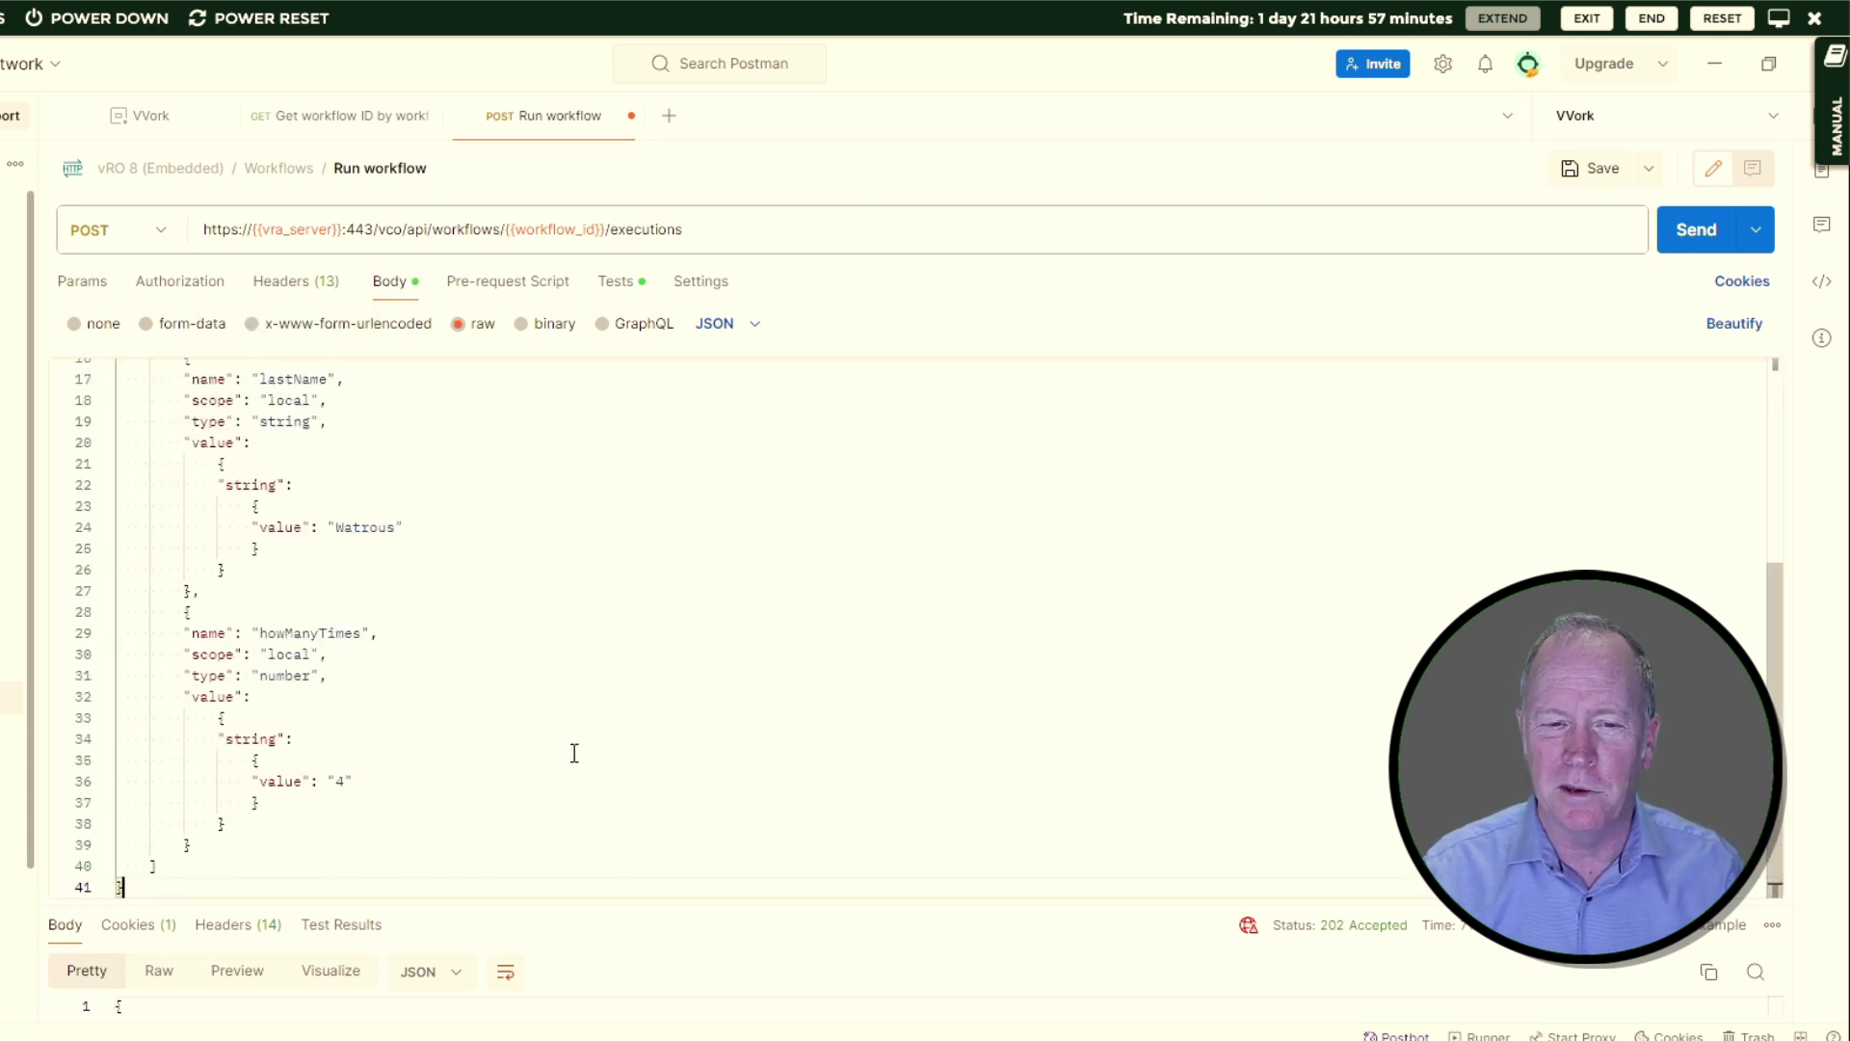
Step: Examine the firstName, lastName and howManyTimes parameter blocks in the request body one after another
{"action": "scroll", "coordinate": [616, 641], "scroll_direction": "up", "scroll_amount": 5}
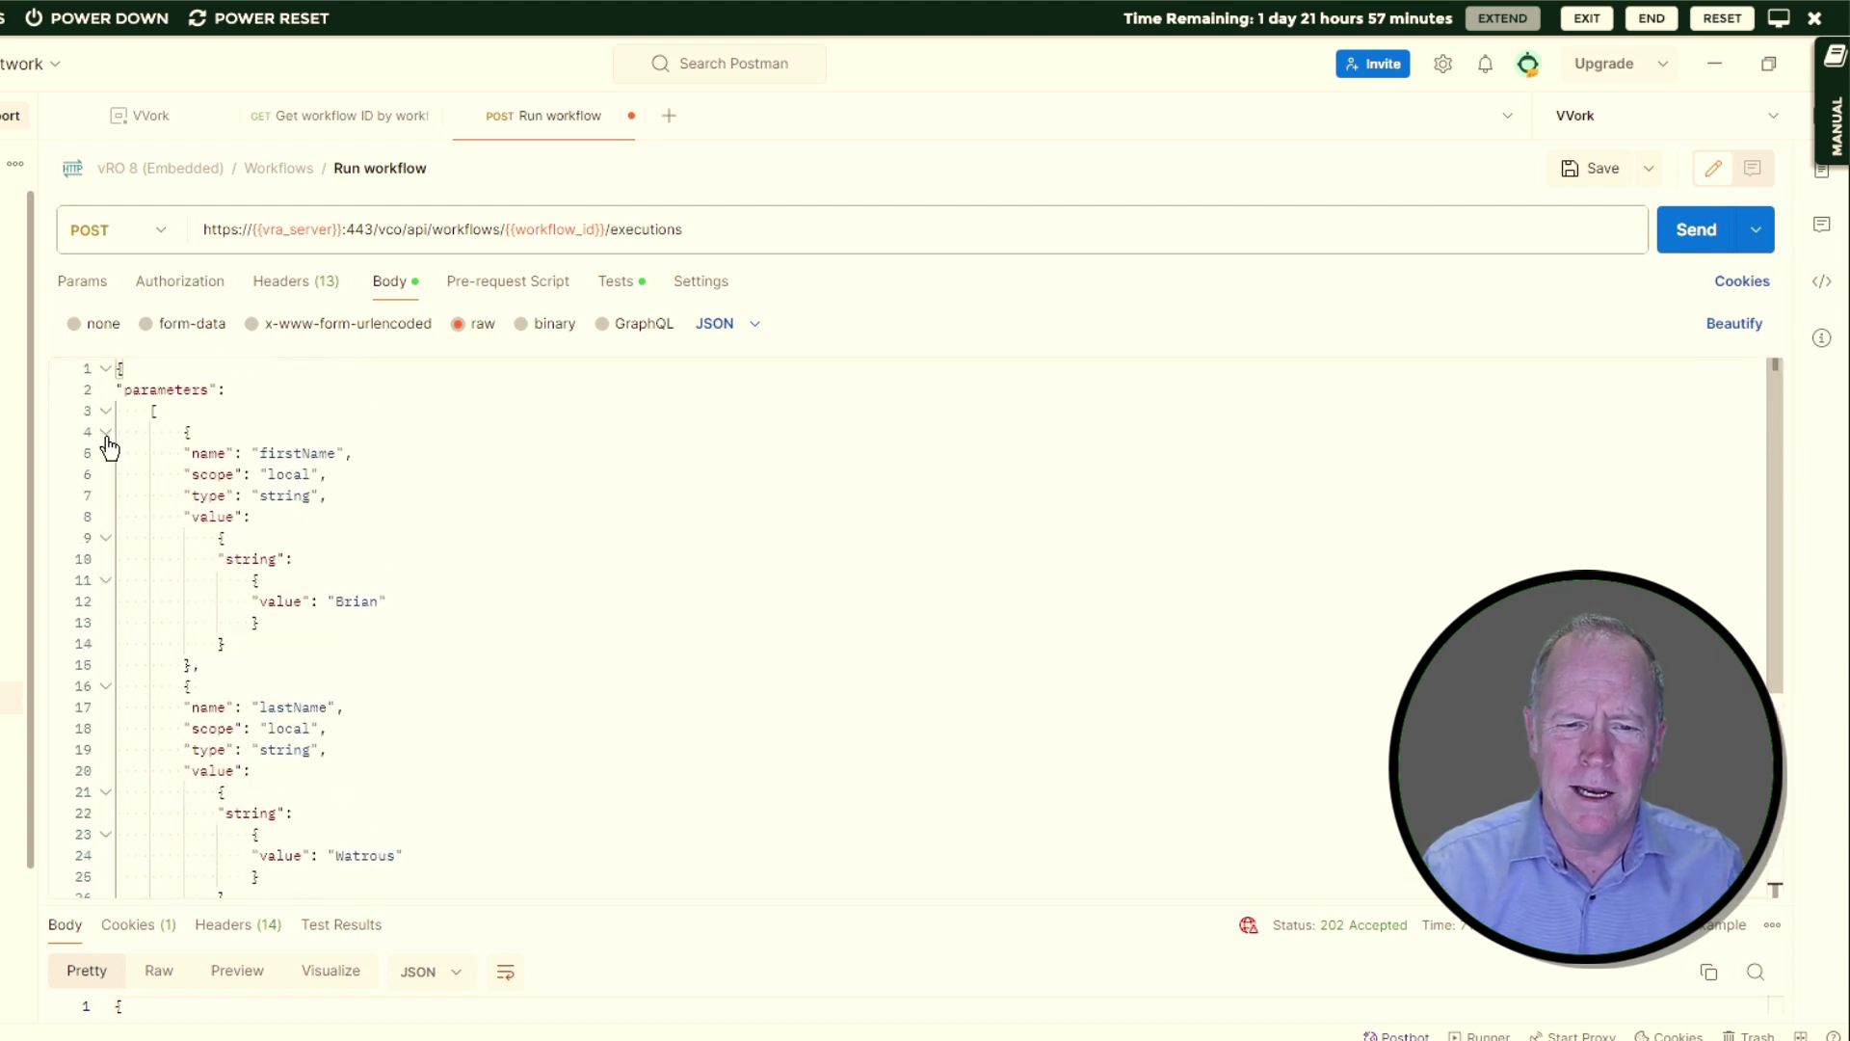
{"action": "left_click_drag", "start_coordinate": [122, 435], "coordinate": [262, 676]}
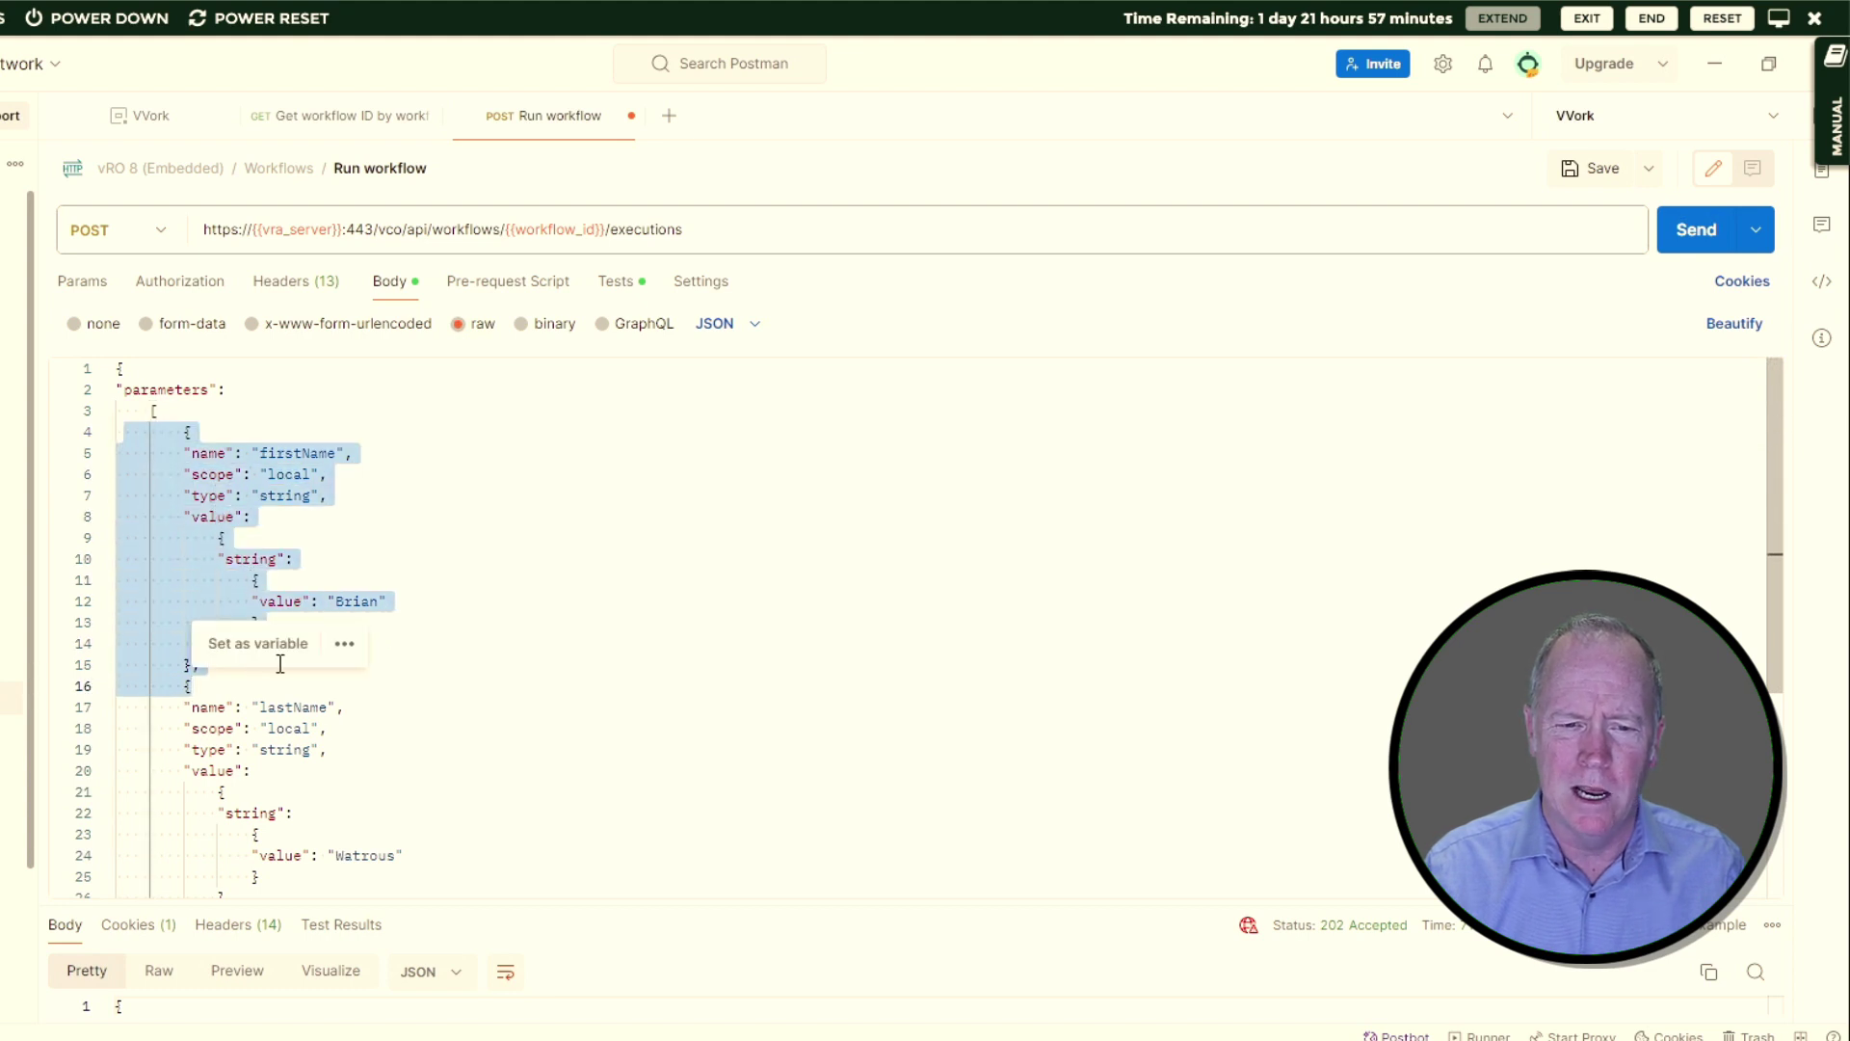
{"action": "left_click", "coordinate": [392, 662], "text": "shift"}
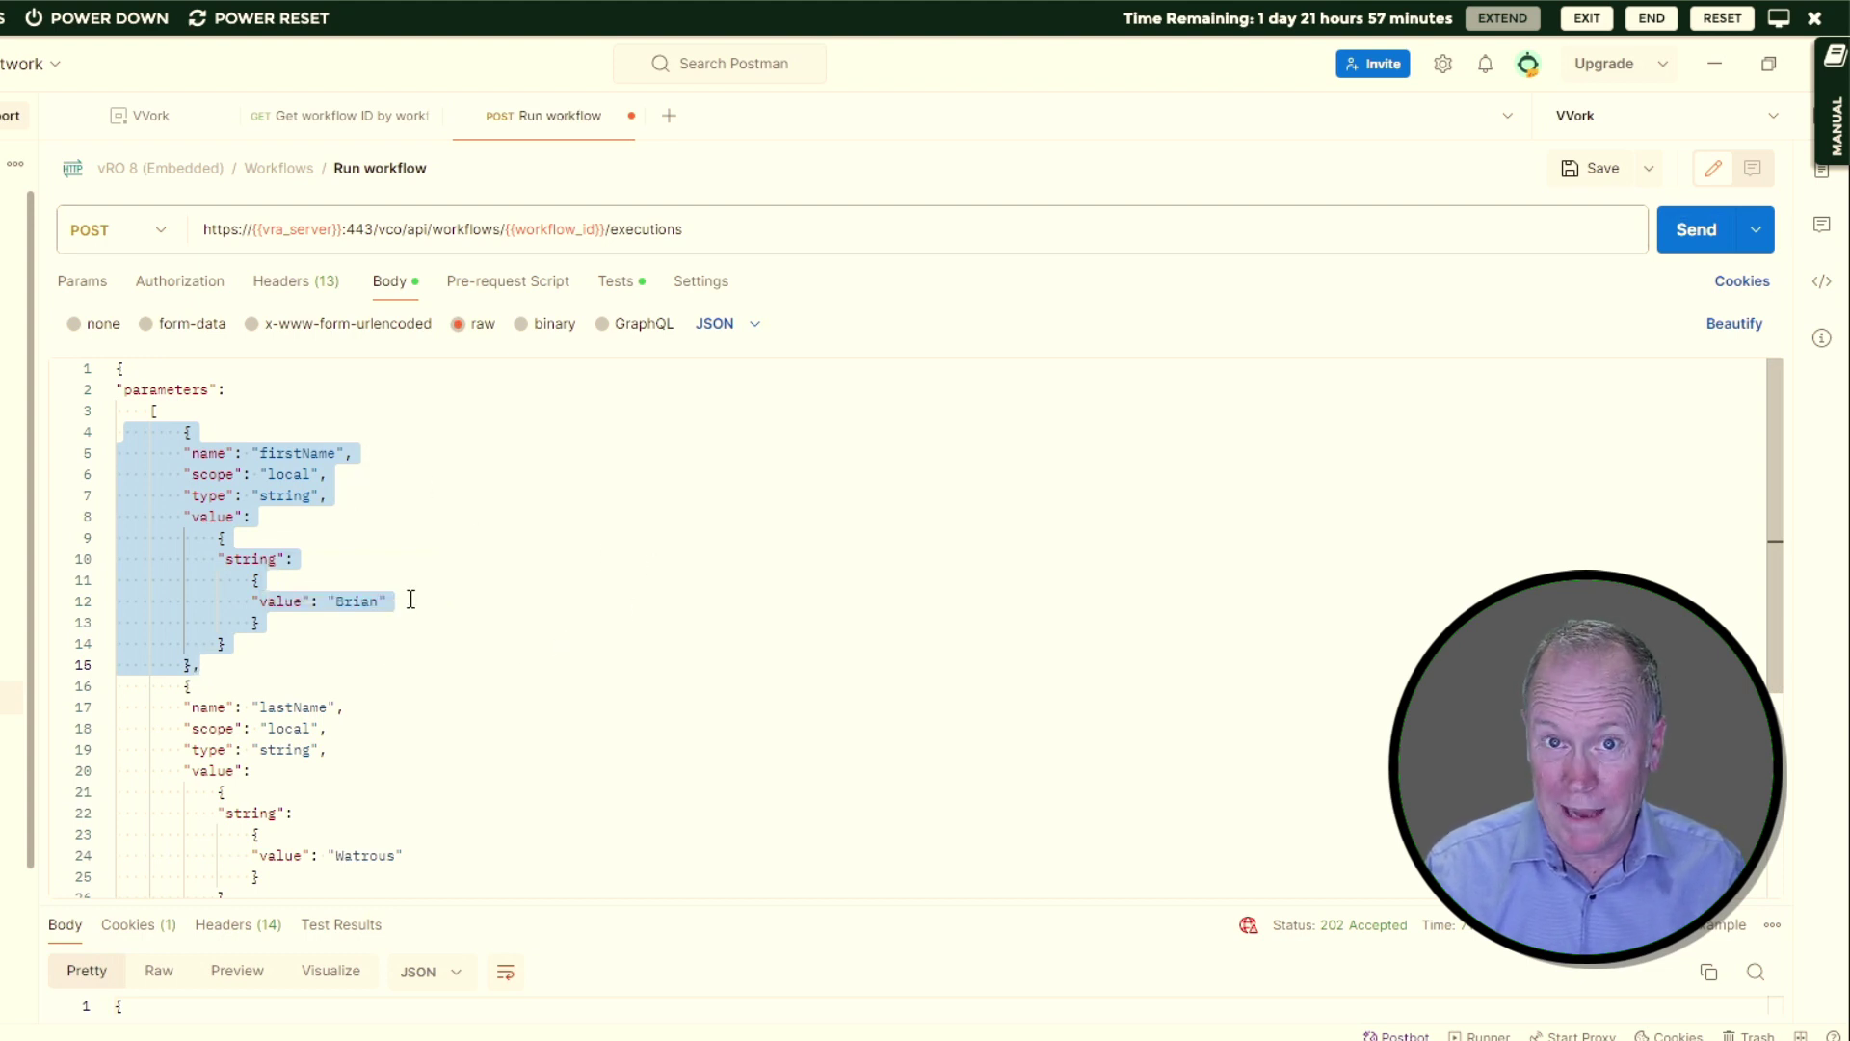
{"action": "scroll", "coordinate": [453, 630], "scroll_direction": "down", "scroll_amount": 1}
{"action": "scroll", "coordinate": [452, 630], "scroll_direction": "down", "scroll_amount": 3}
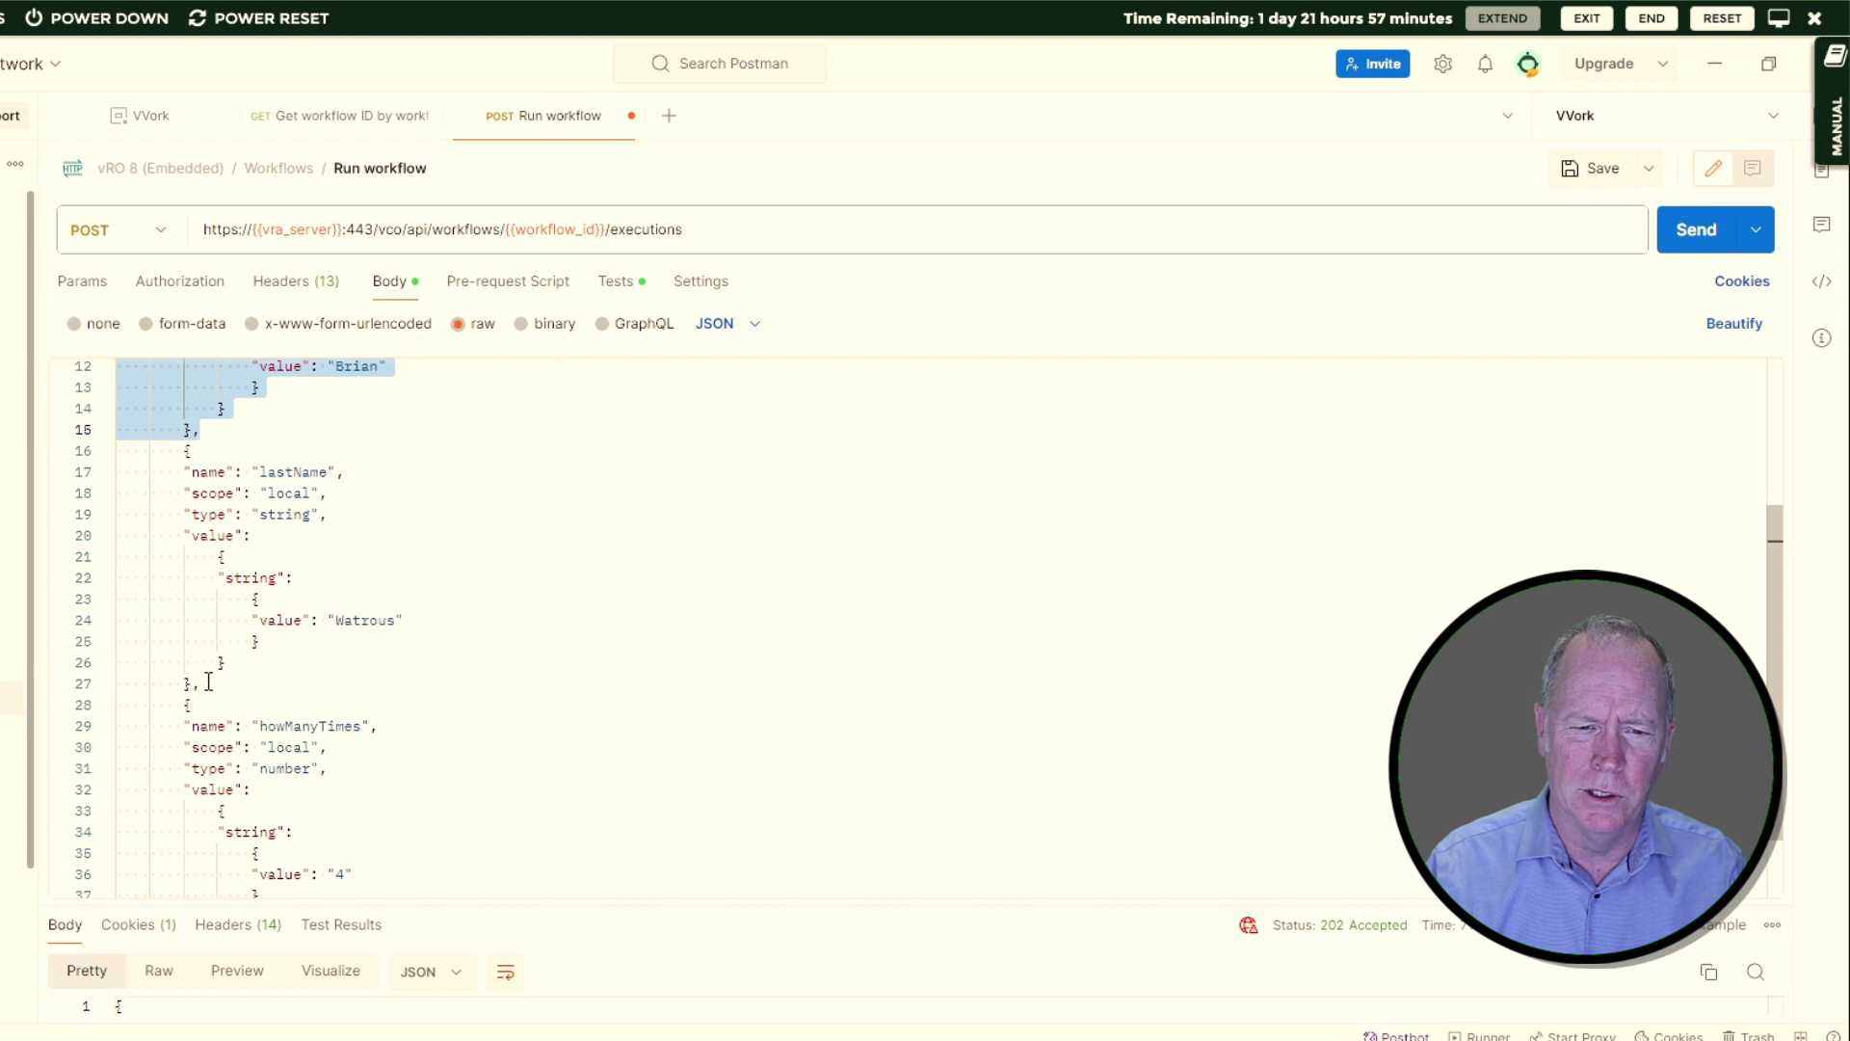
{"action": "left_click_drag", "start_coordinate": [201, 683], "coordinate": [104, 464]}
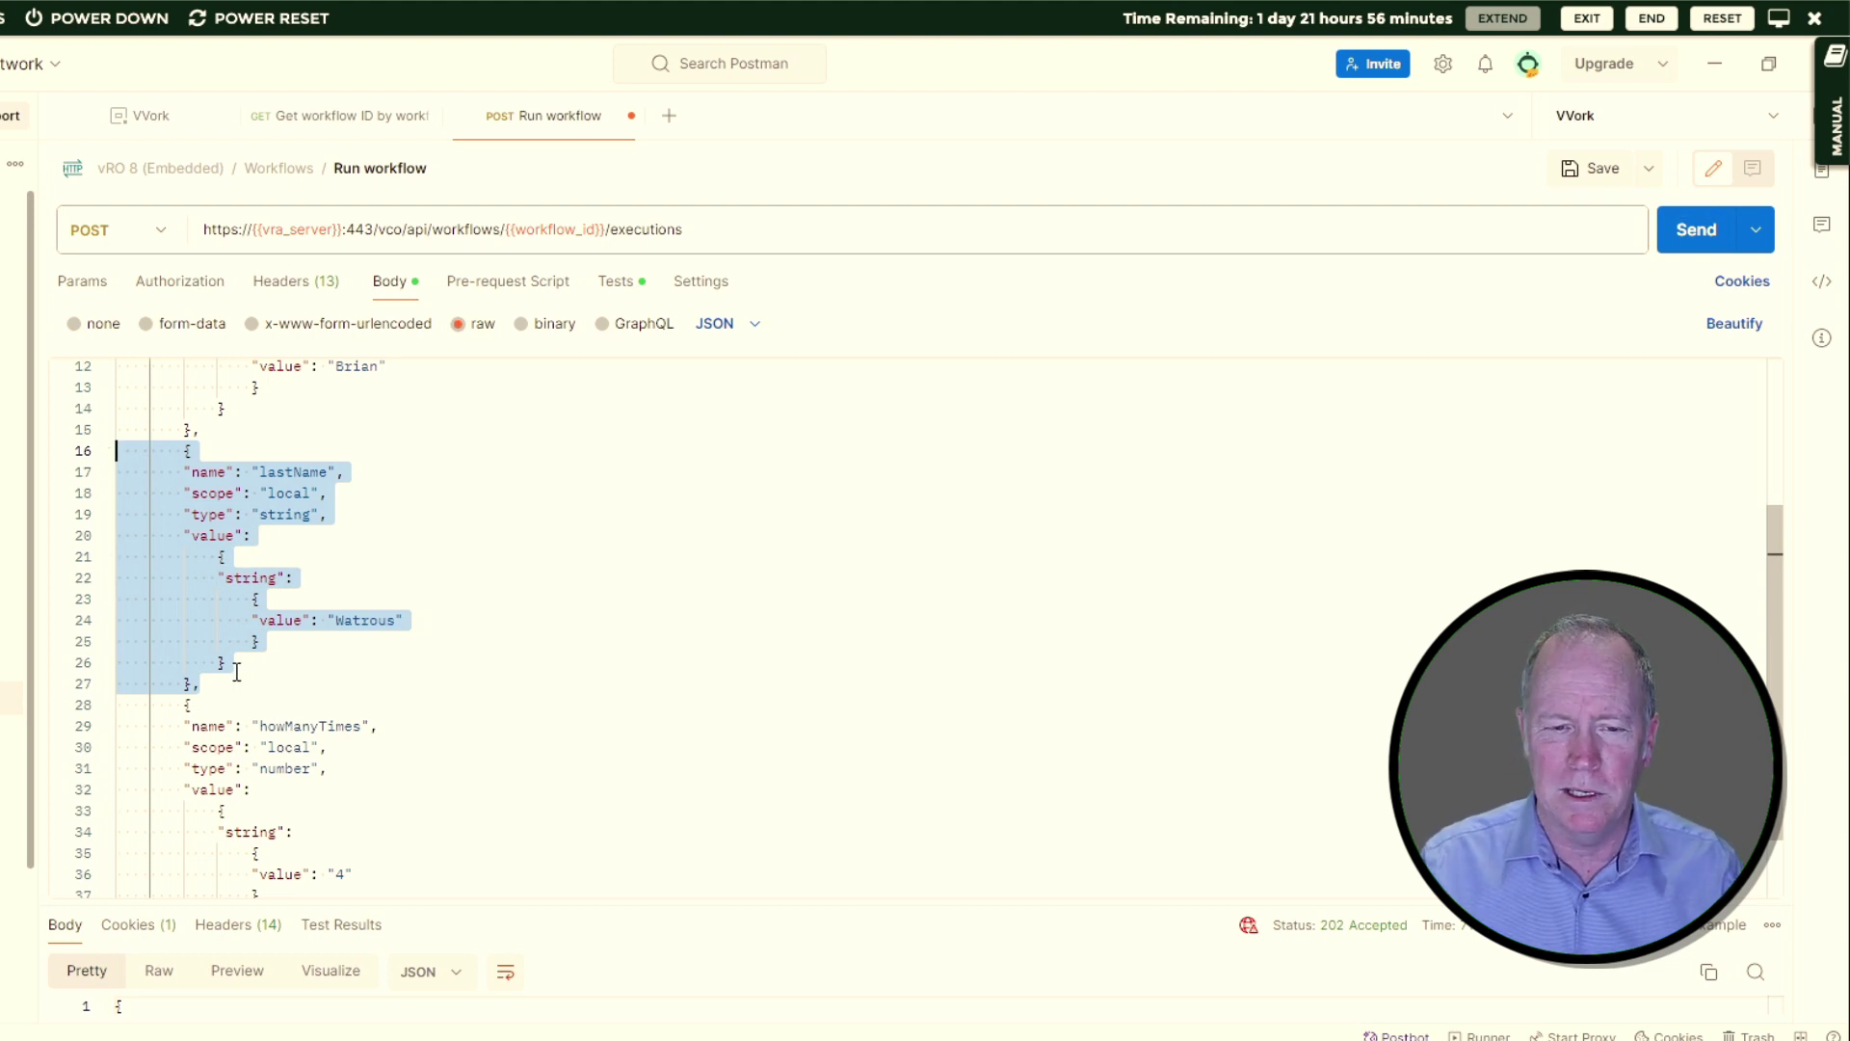
{"action": "left_click", "coordinate": [198, 683]}
{"action": "scroll", "coordinate": [218, 684], "scroll_direction": "down", "scroll_amount": 1}
{"action": "scroll", "coordinate": [217, 684], "scroll_direction": "down", "scroll_amount": 1}
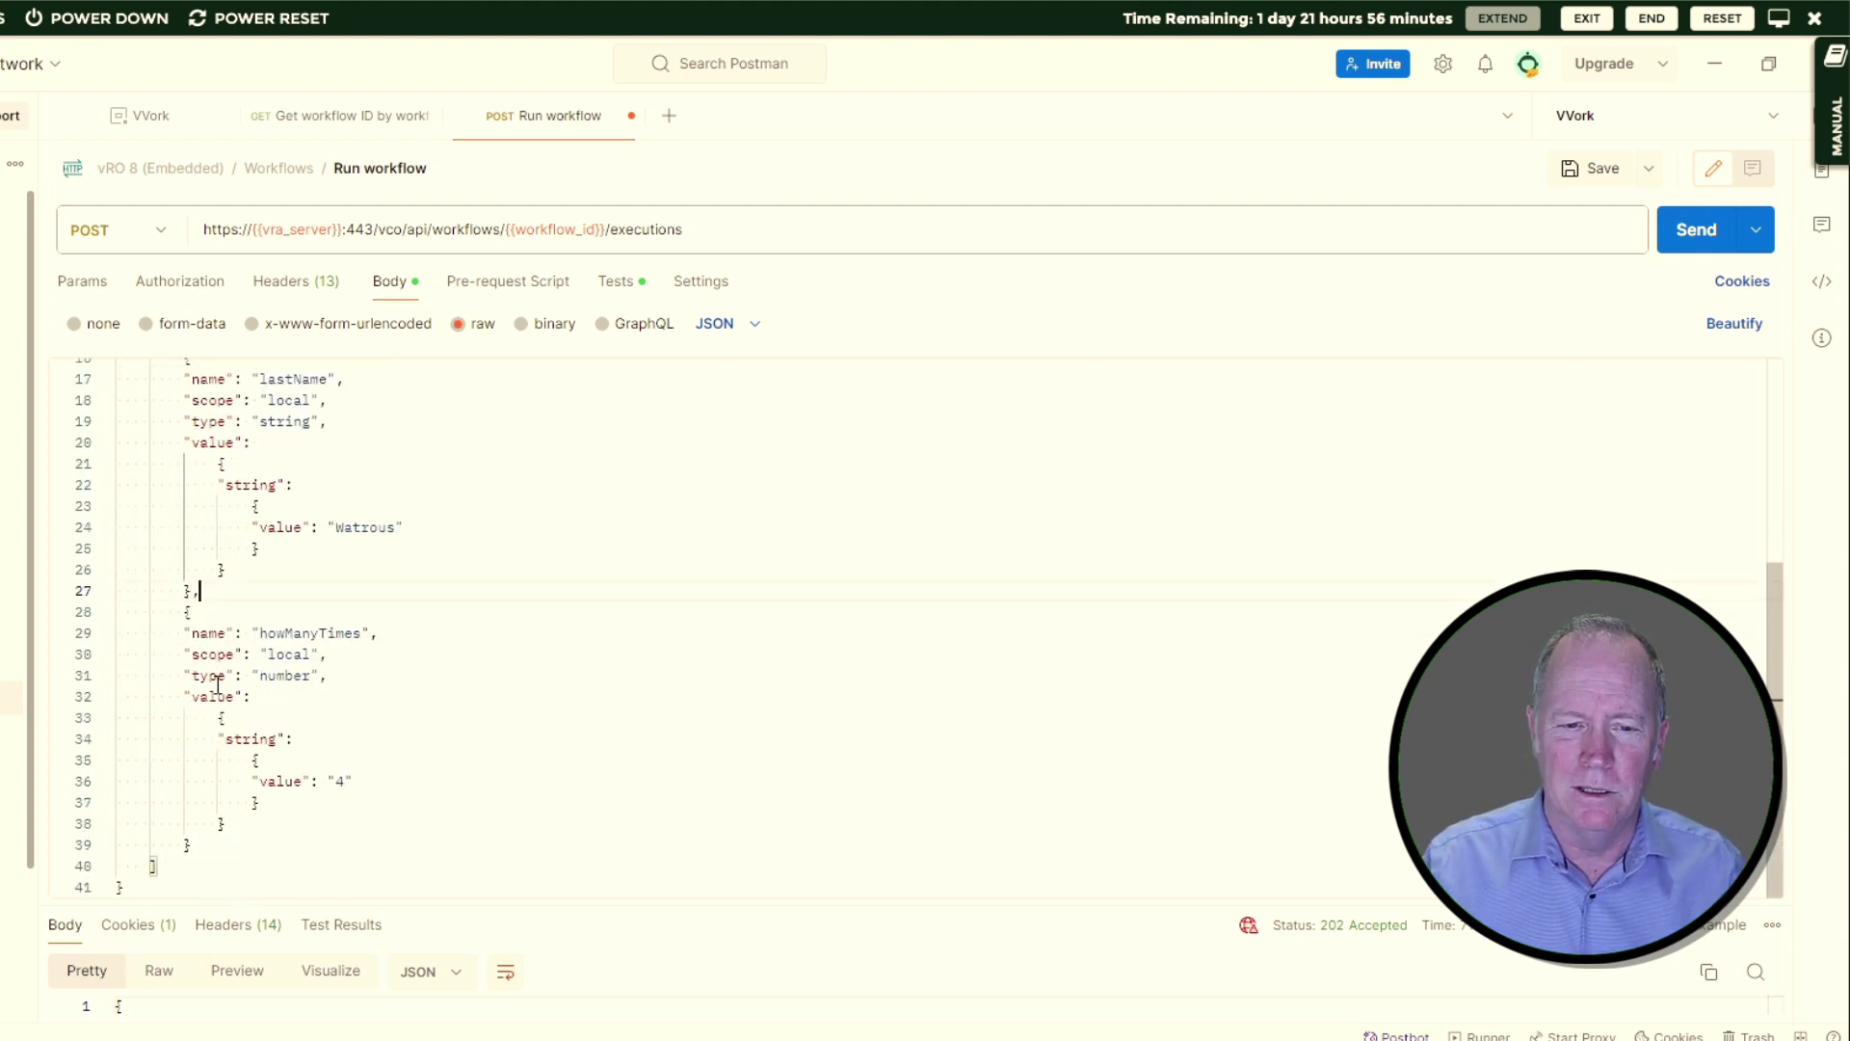
{"action": "left_click", "coordinate": [203, 845], "text": "shift"}
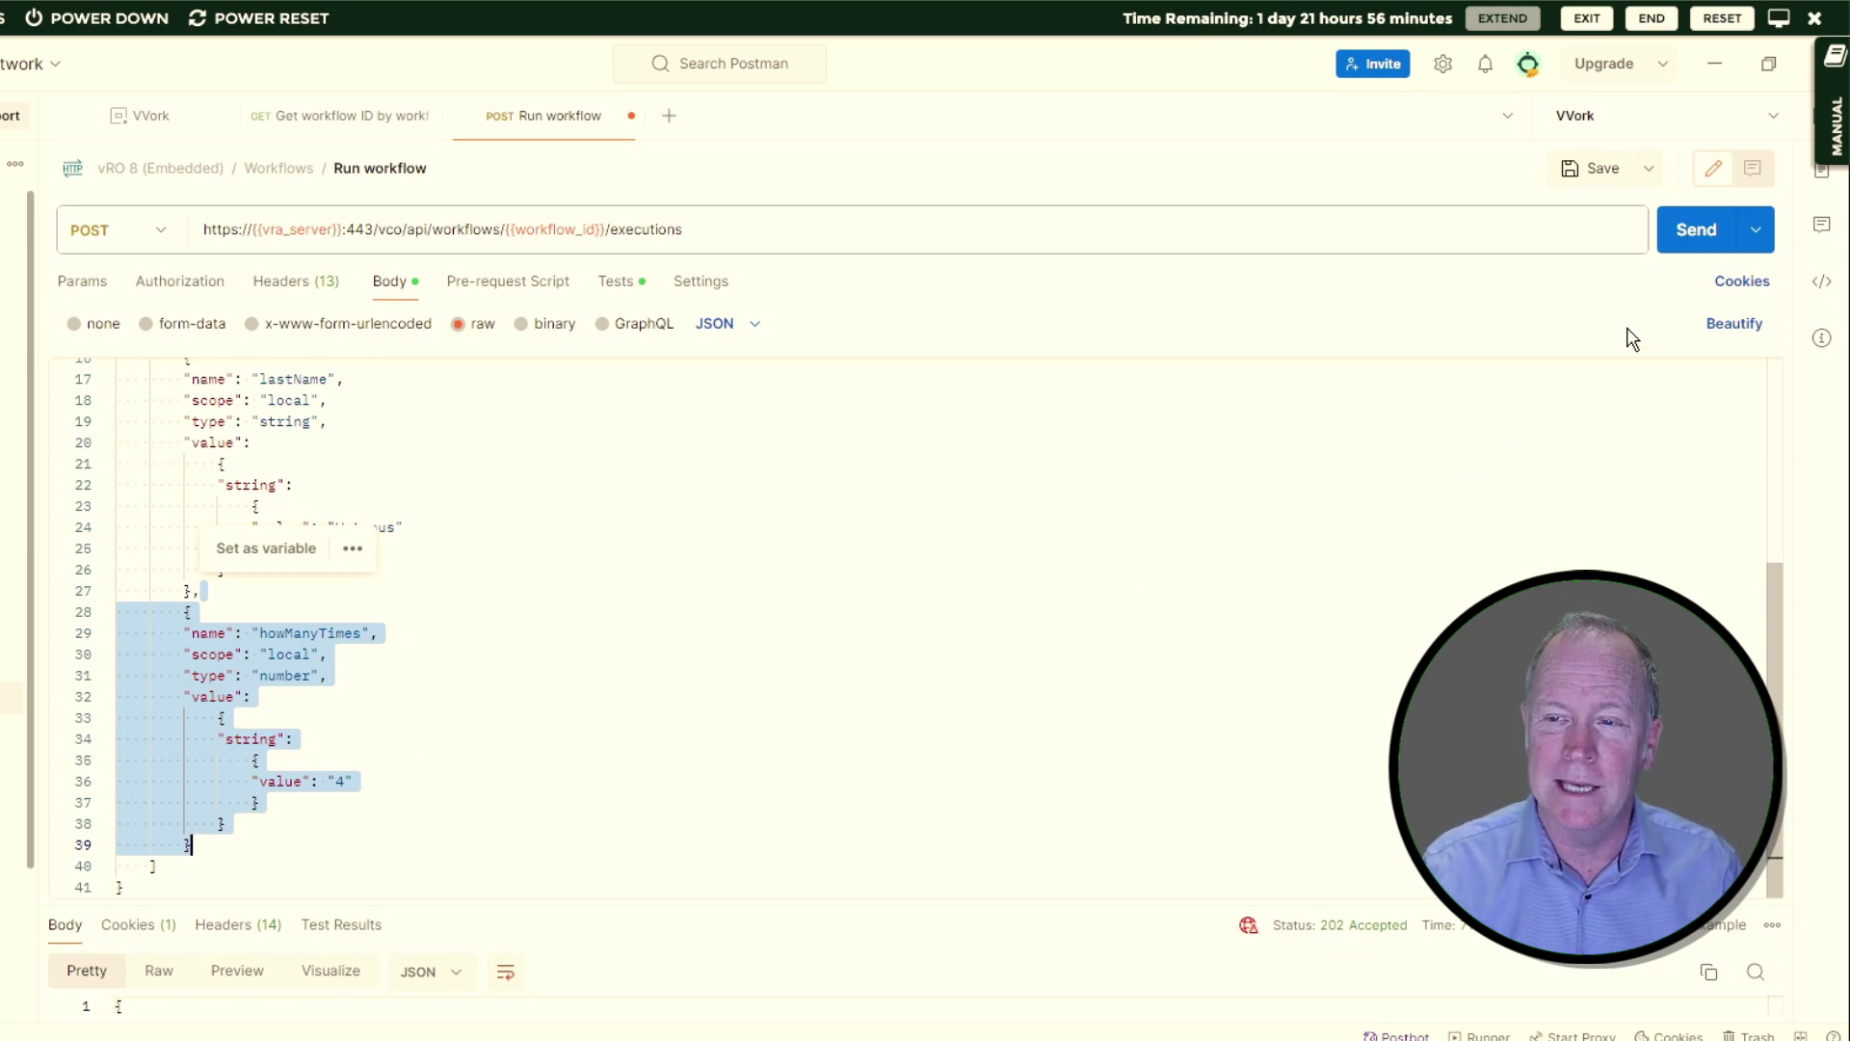
Step: Send the Run workflow request and enlarge the response area
{"action": "left_click", "coordinate": [1684, 239]}
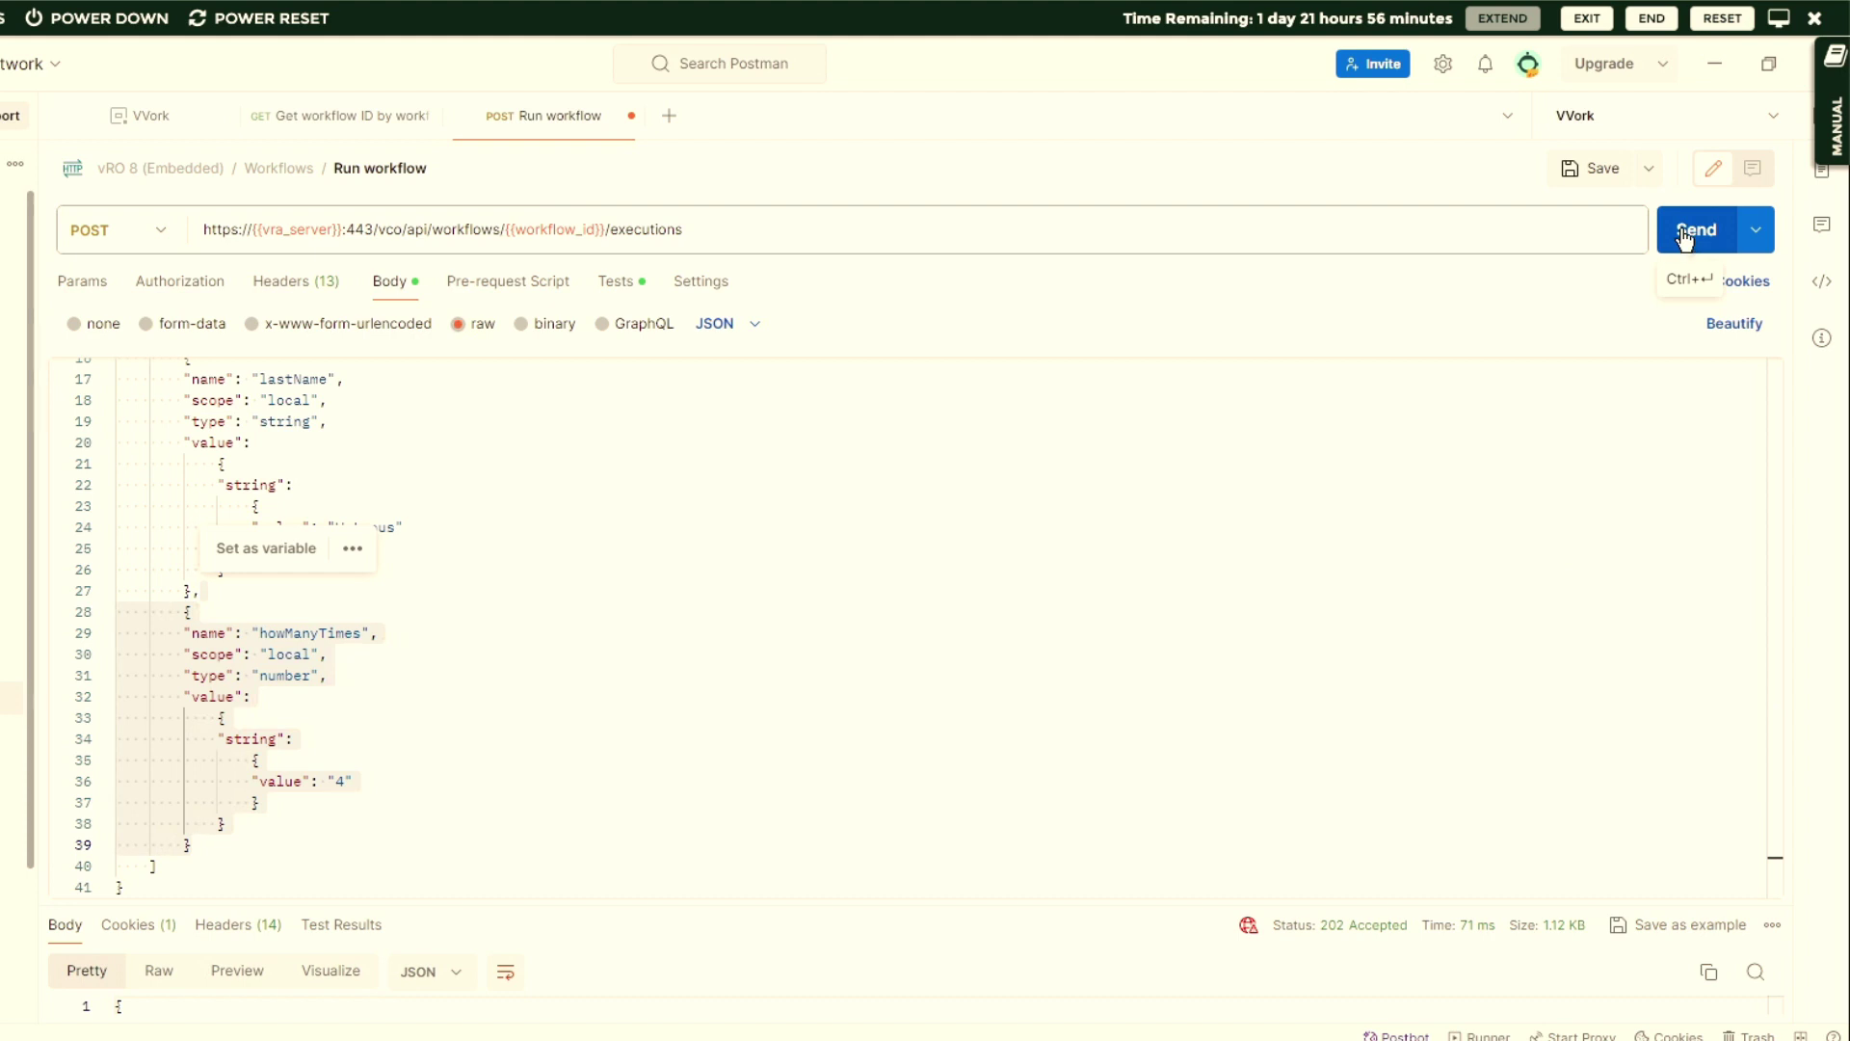
{"action": "left_click", "coordinate": [1684, 239]}
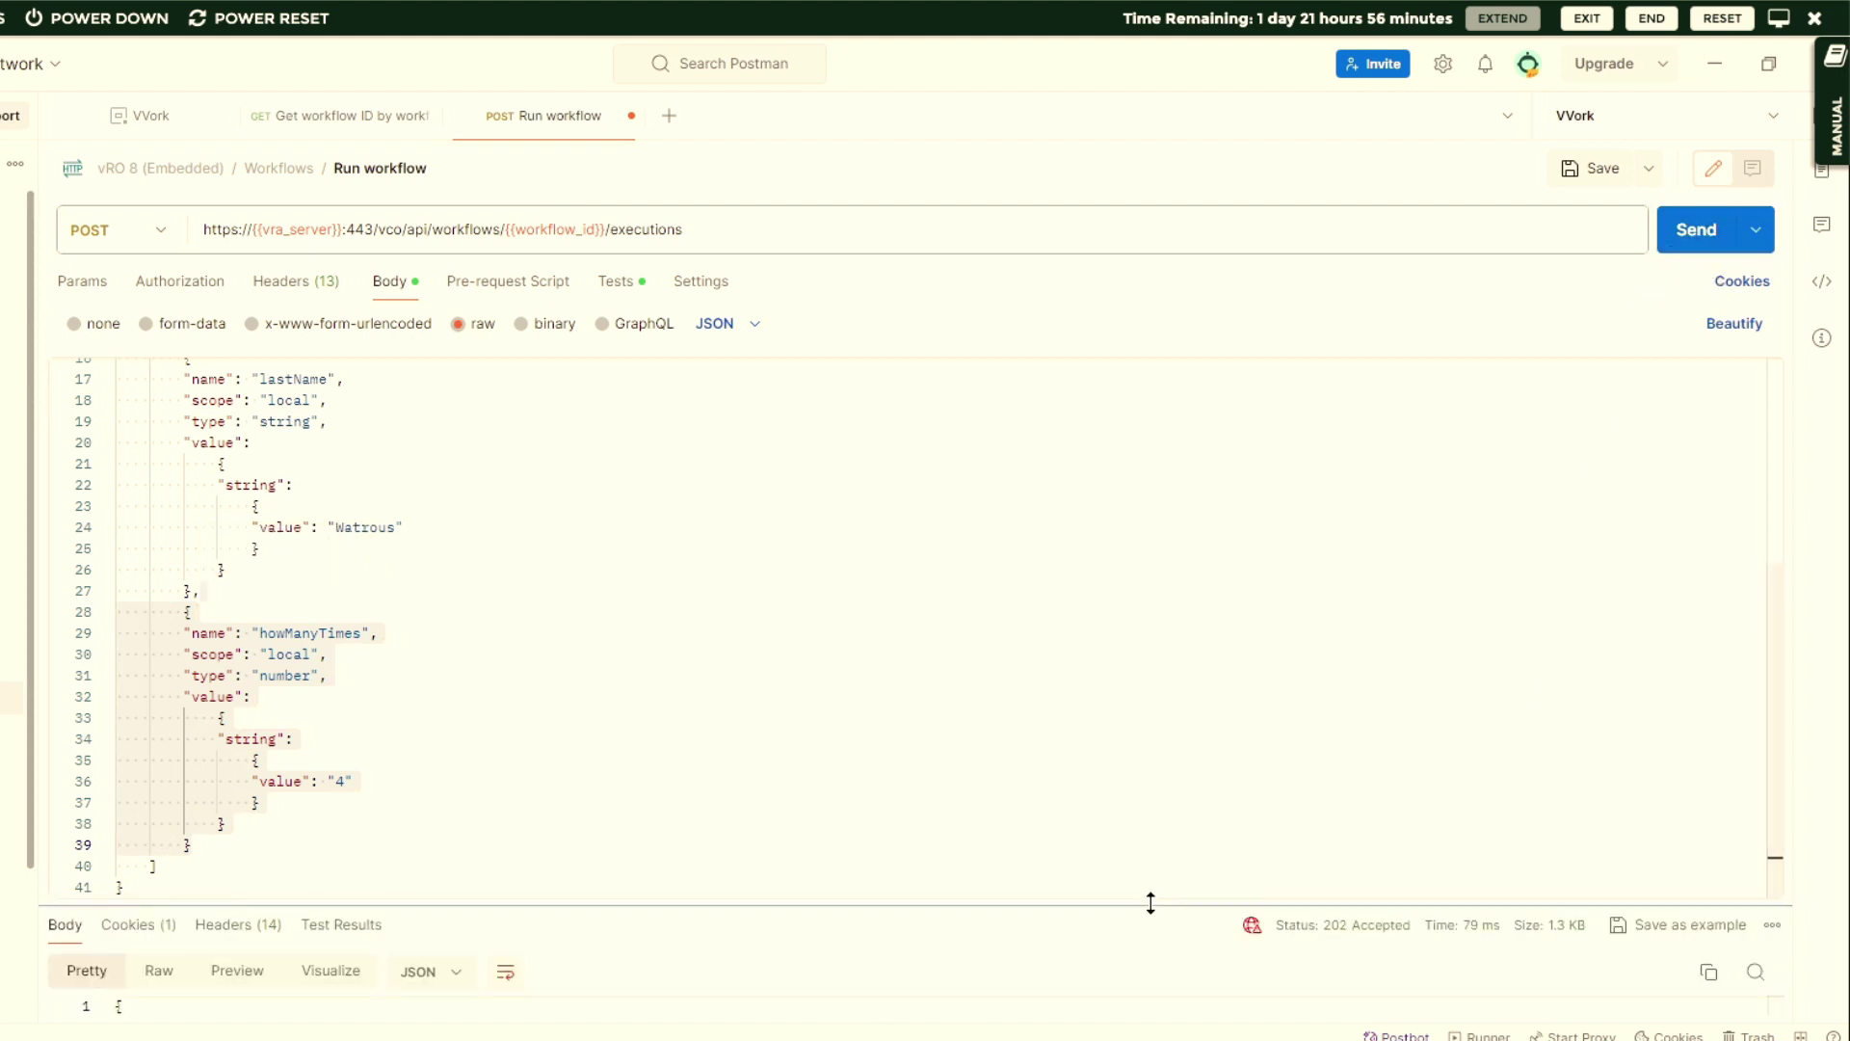
{"action": "left_click_drag", "start_coordinate": [1147, 900], "coordinate": [1125, 594]}
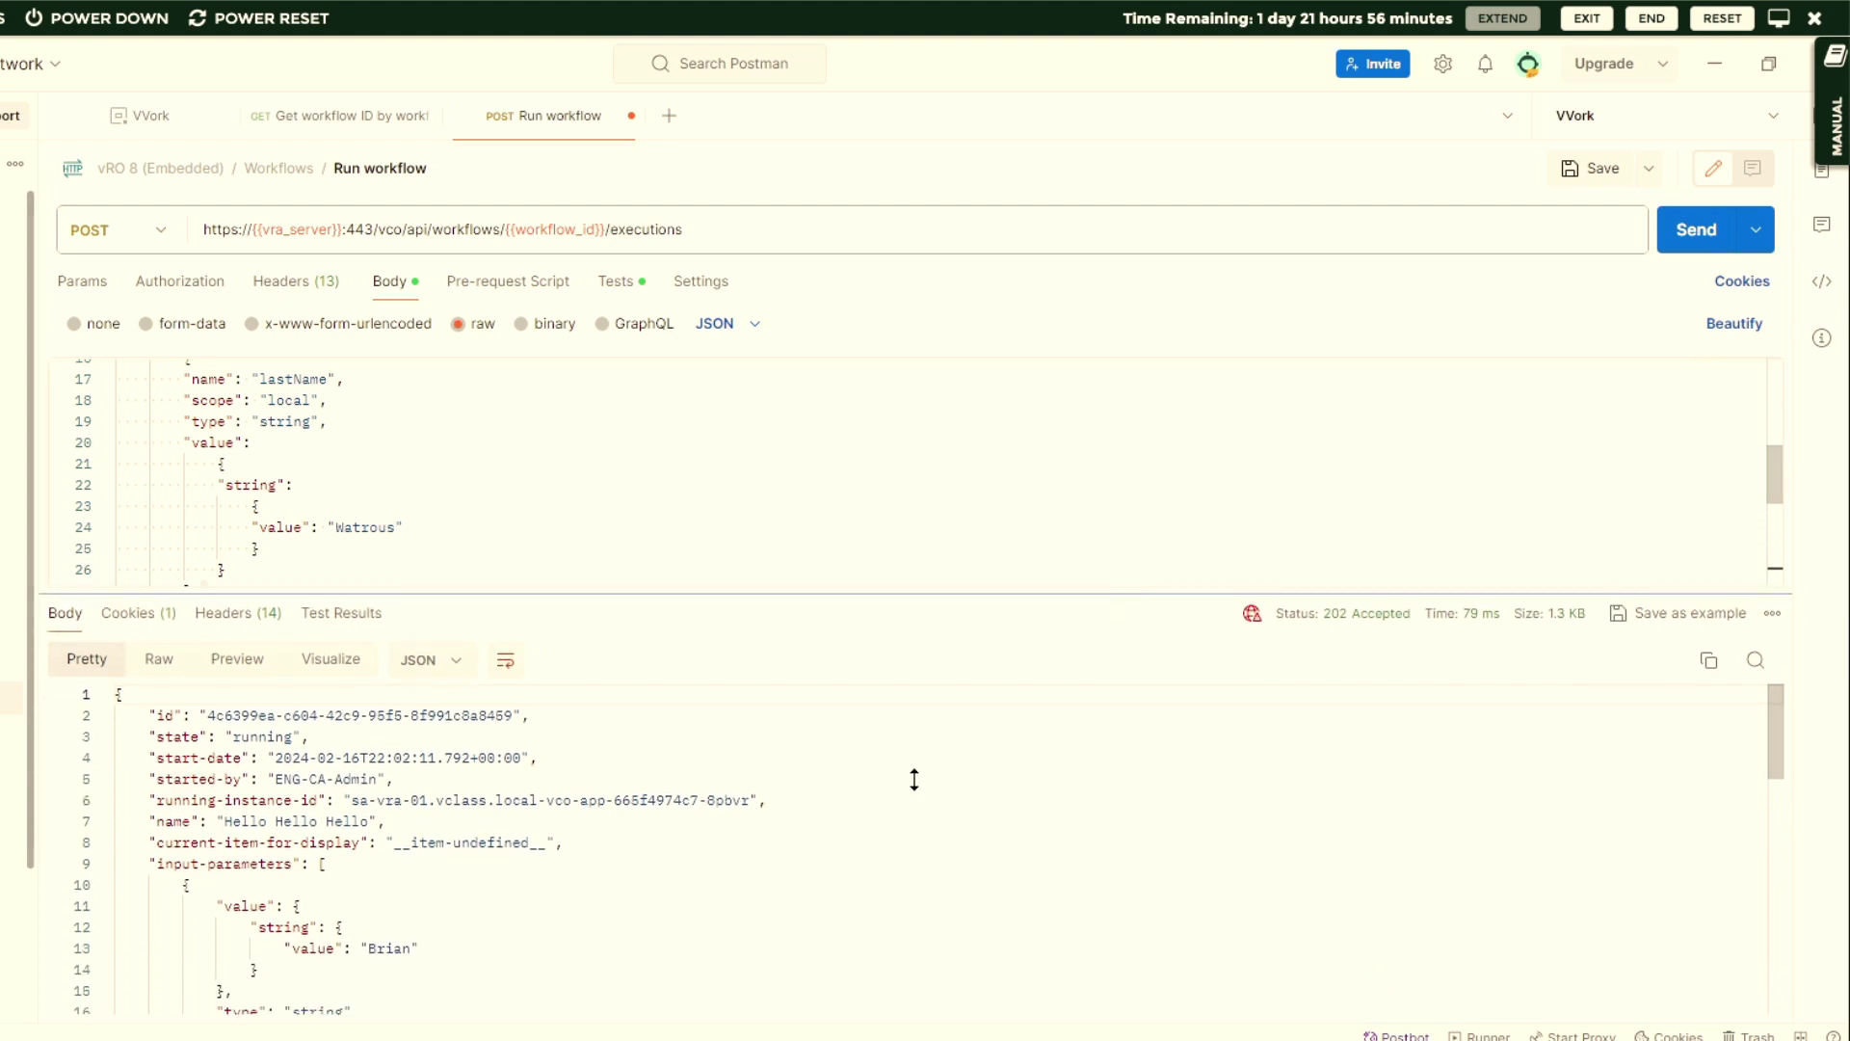
Step: Copy the whole response body and paste it into a new Notepad++ document
{"action": "left_click", "coordinate": [1707, 663]}
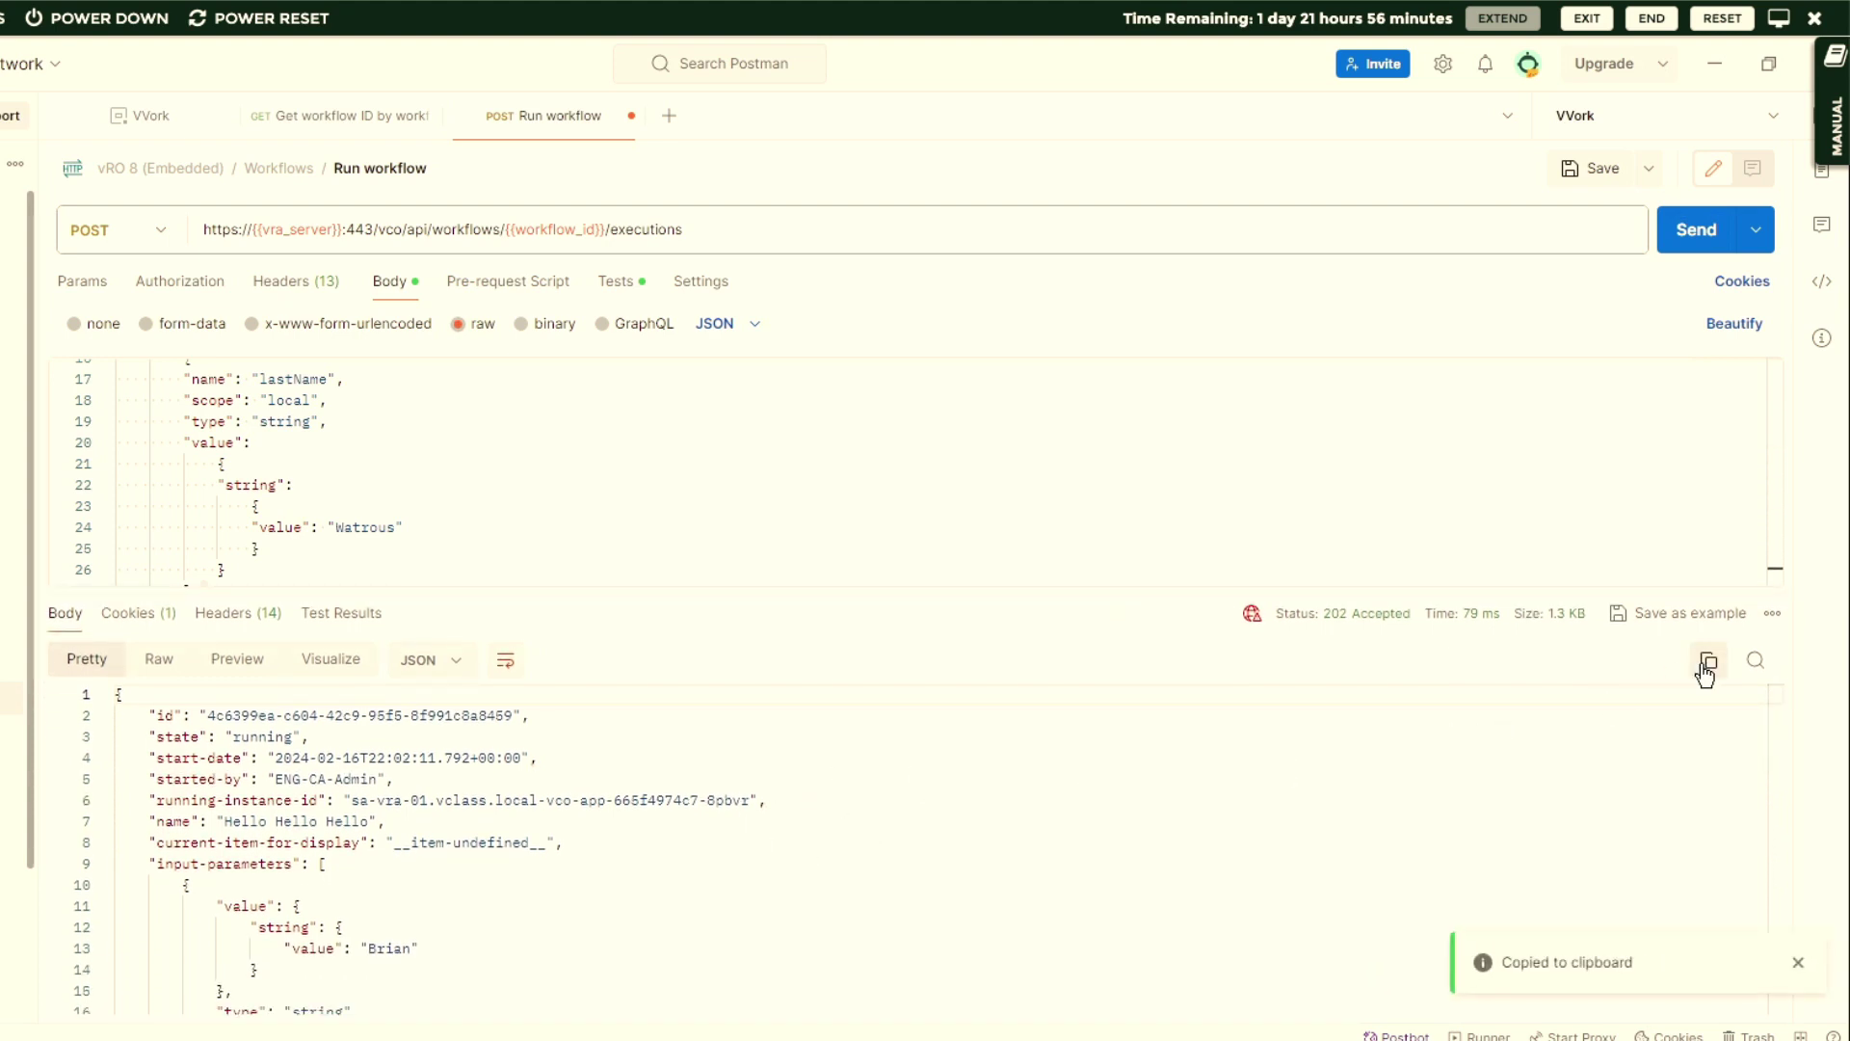
{"action": "left_click", "coordinate": [332, 1039]}
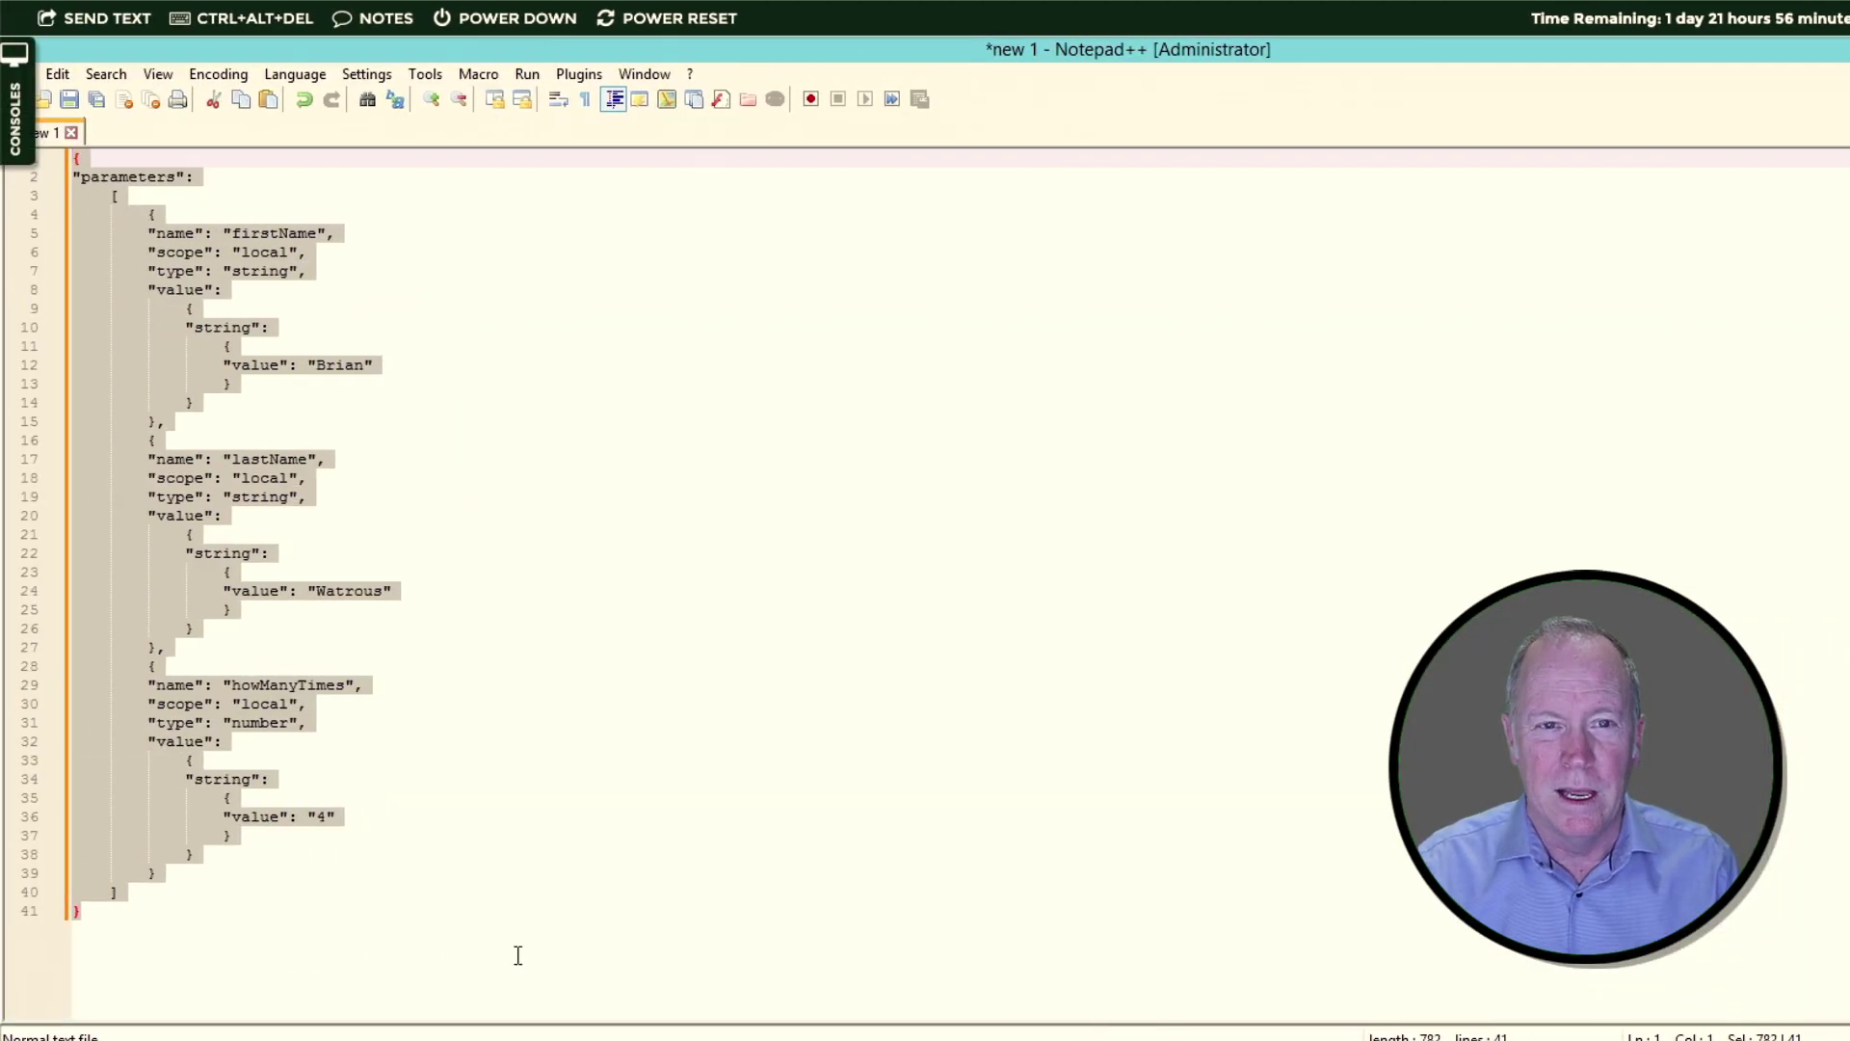
{"action": "key", "text": "ctrl+n"}
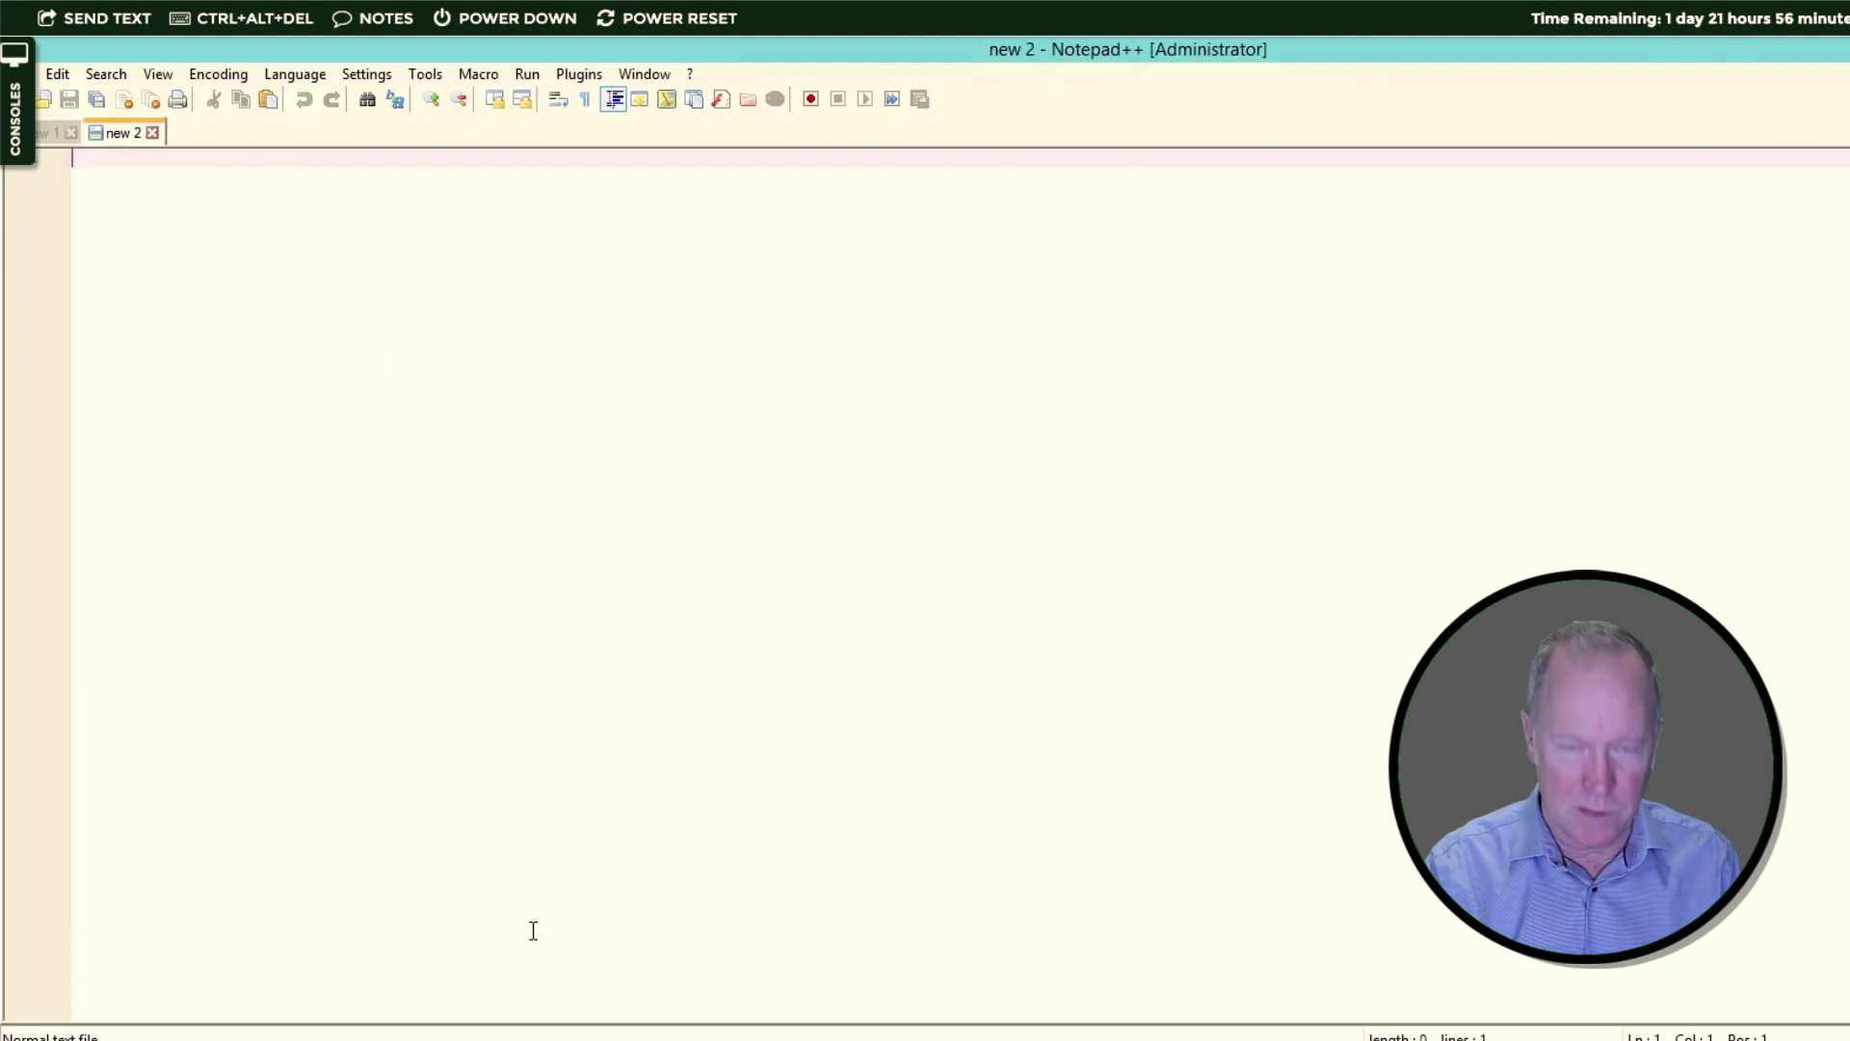
{"action": "key", "text": "ctrl+v"}
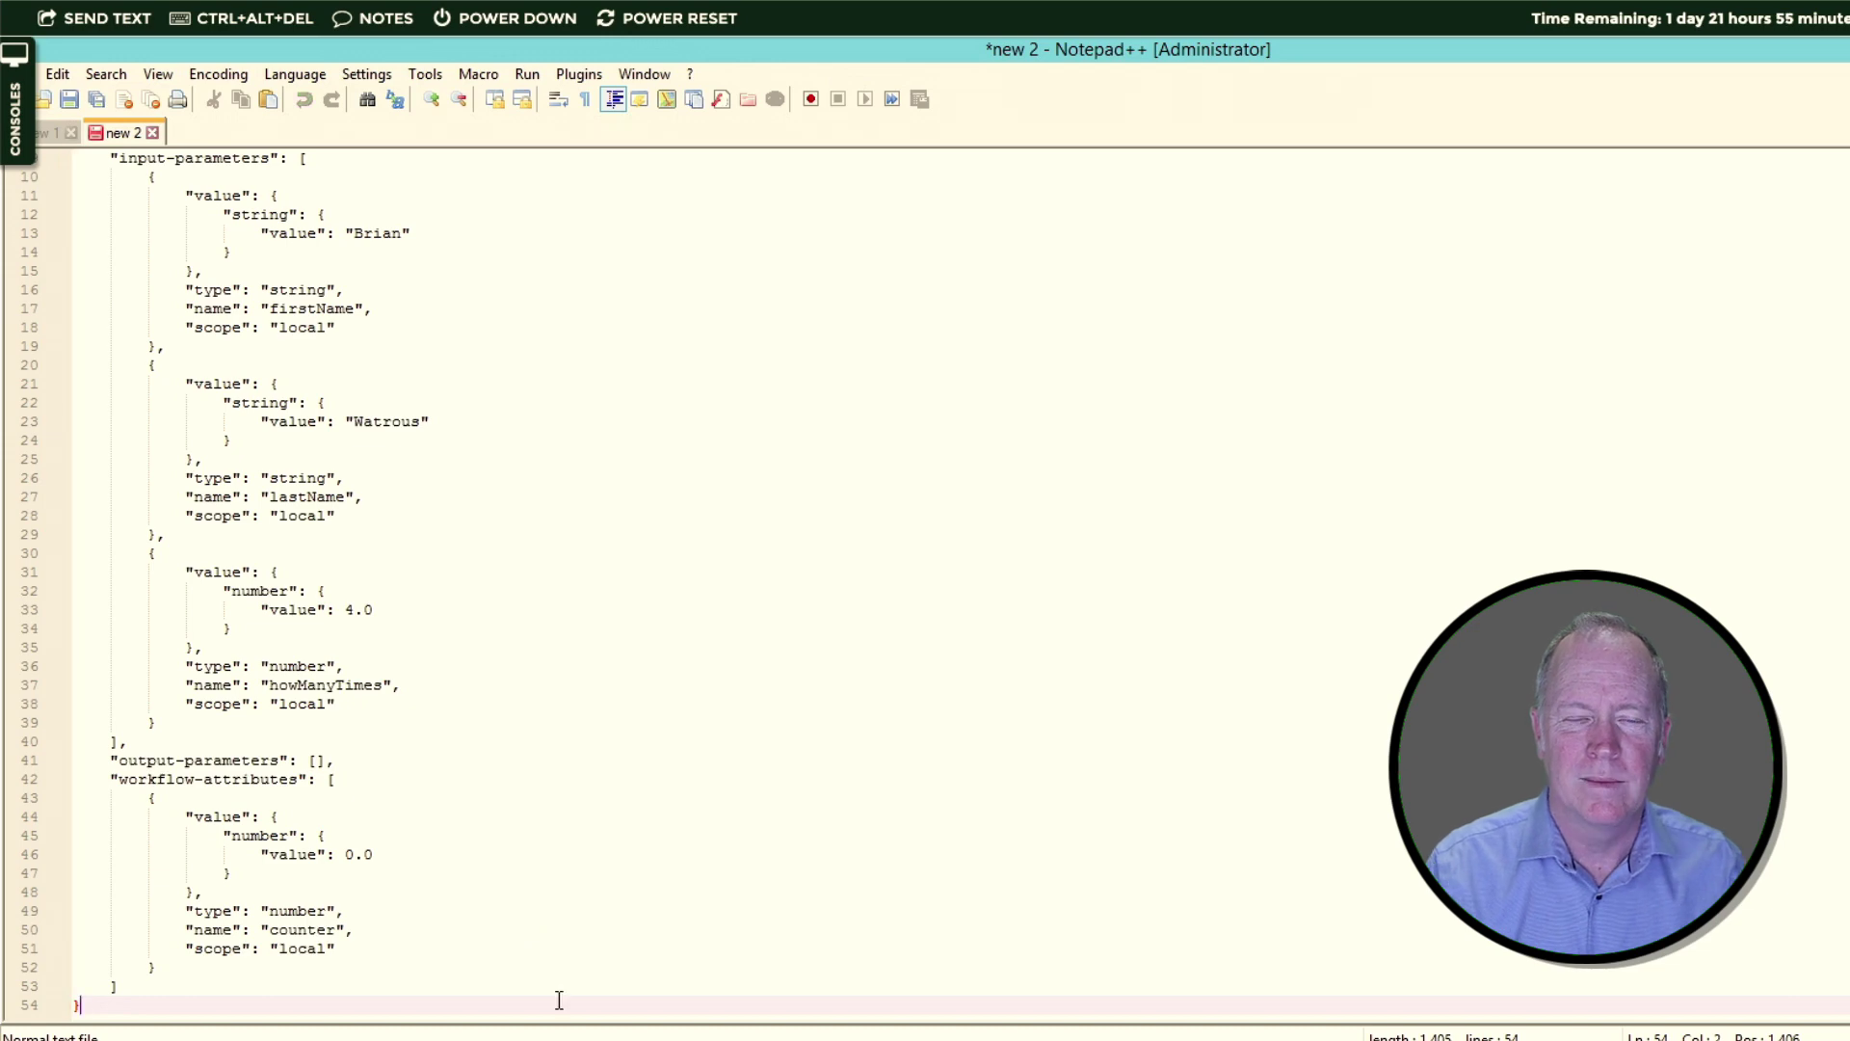
Step: Pretty-print the pasted JSON response in the new 2 document with JsonTools
{"action": "left_click", "coordinate": [579, 75]}
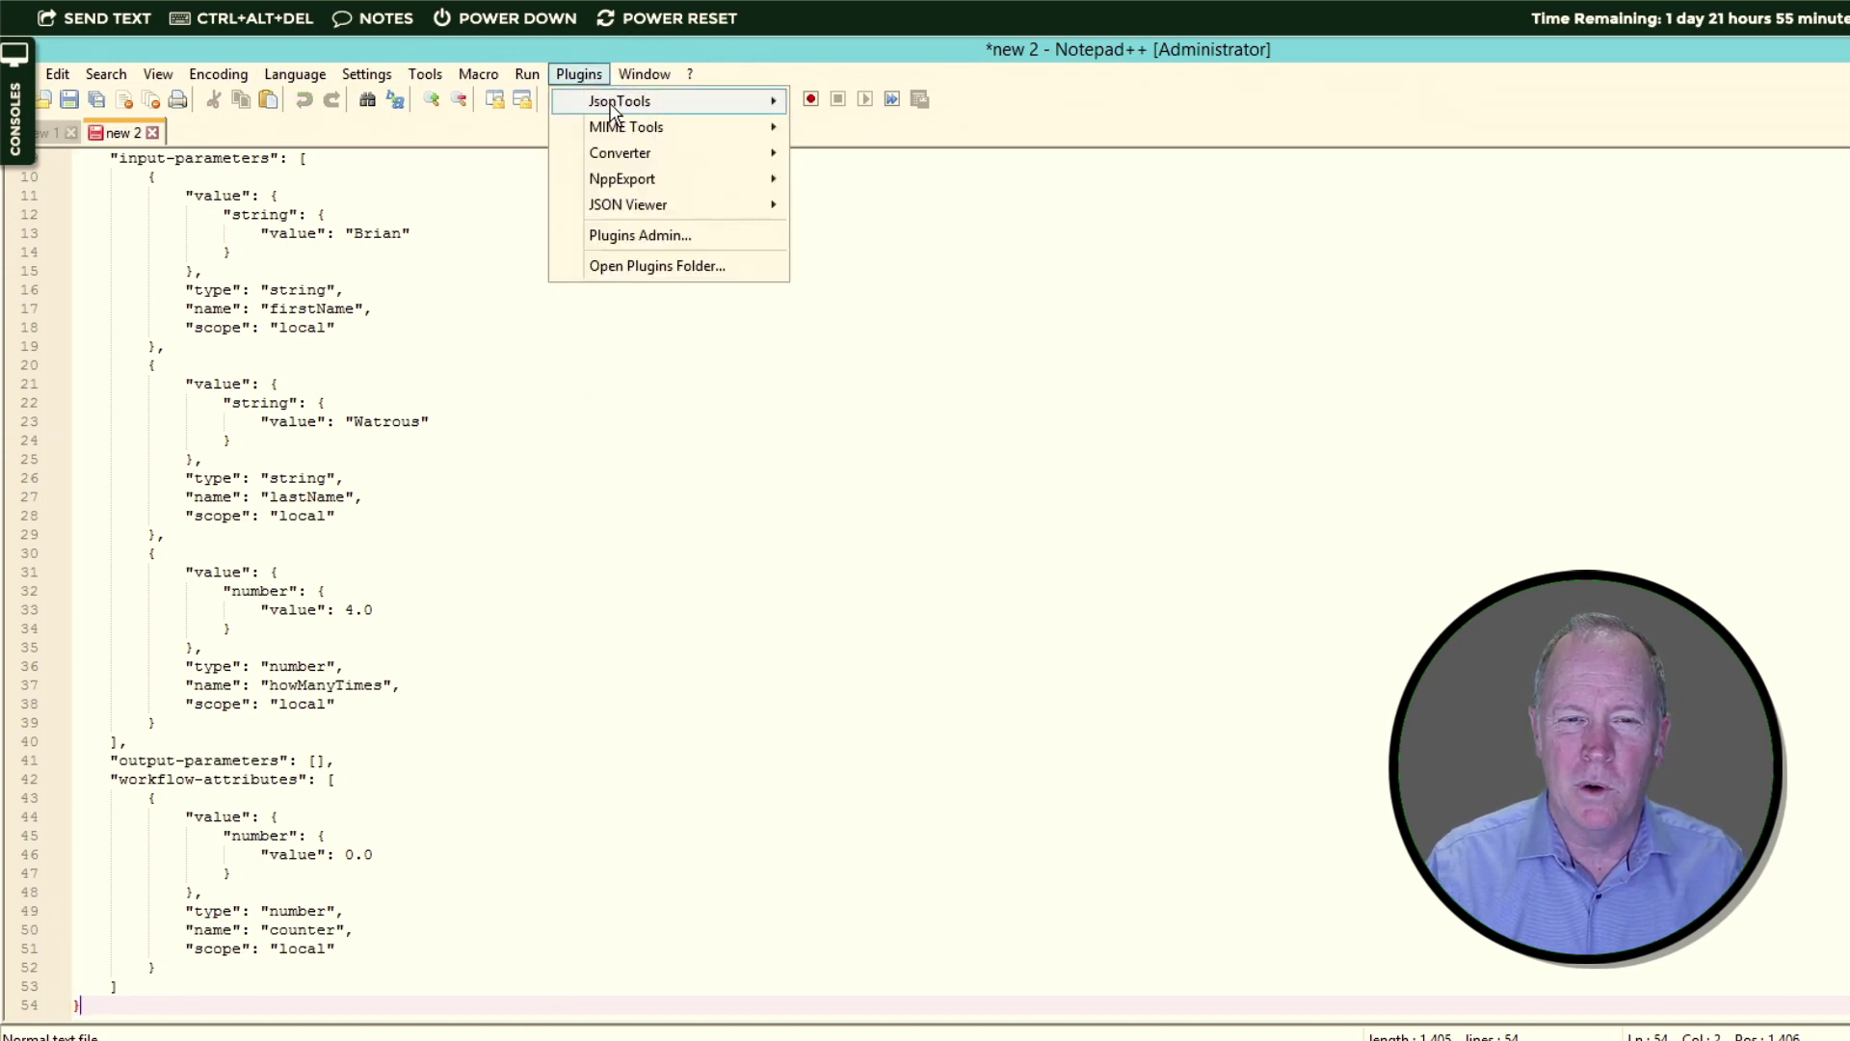
{"action": "mouse_move", "coordinate": [638, 109]}
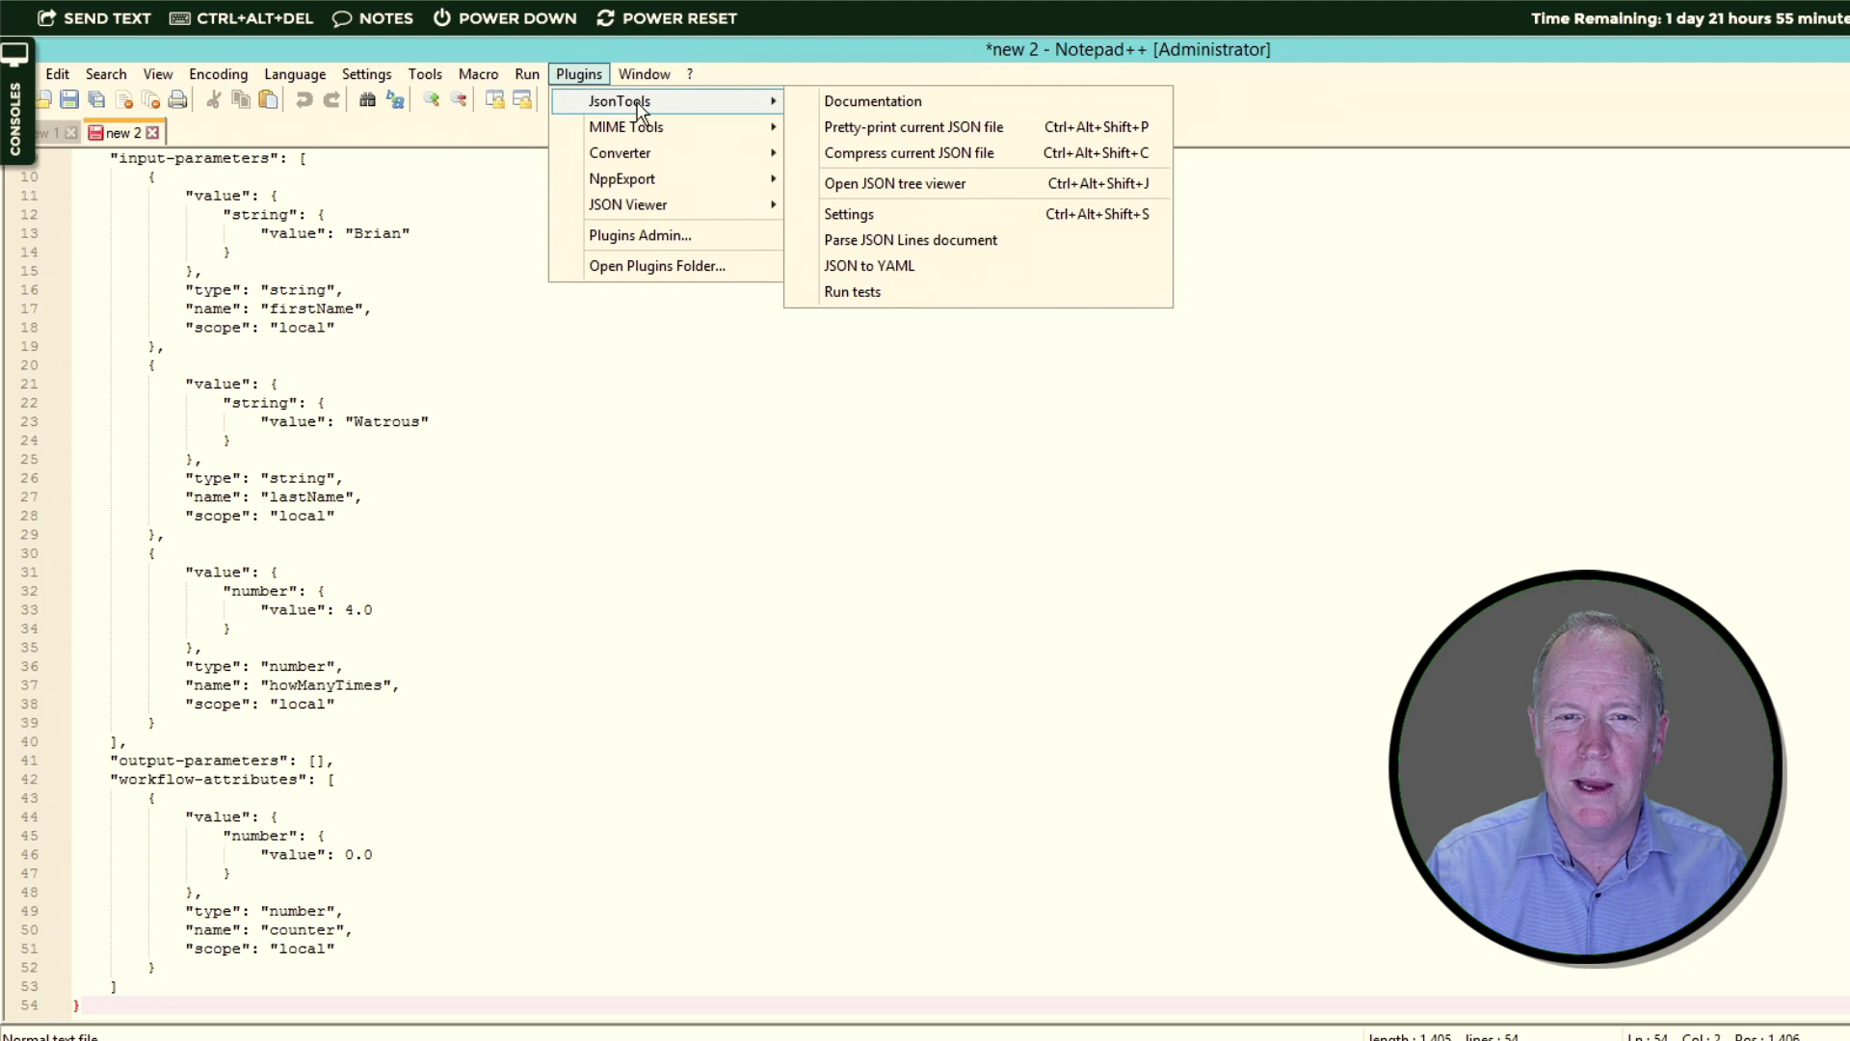
{"action": "left_click", "coordinate": [828, 132]}
Step: Open the JsonTools JSON tree viewer for the response, widen its pane and expand the root JSON node
{"action": "left_click", "coordinate": [579, 75]}
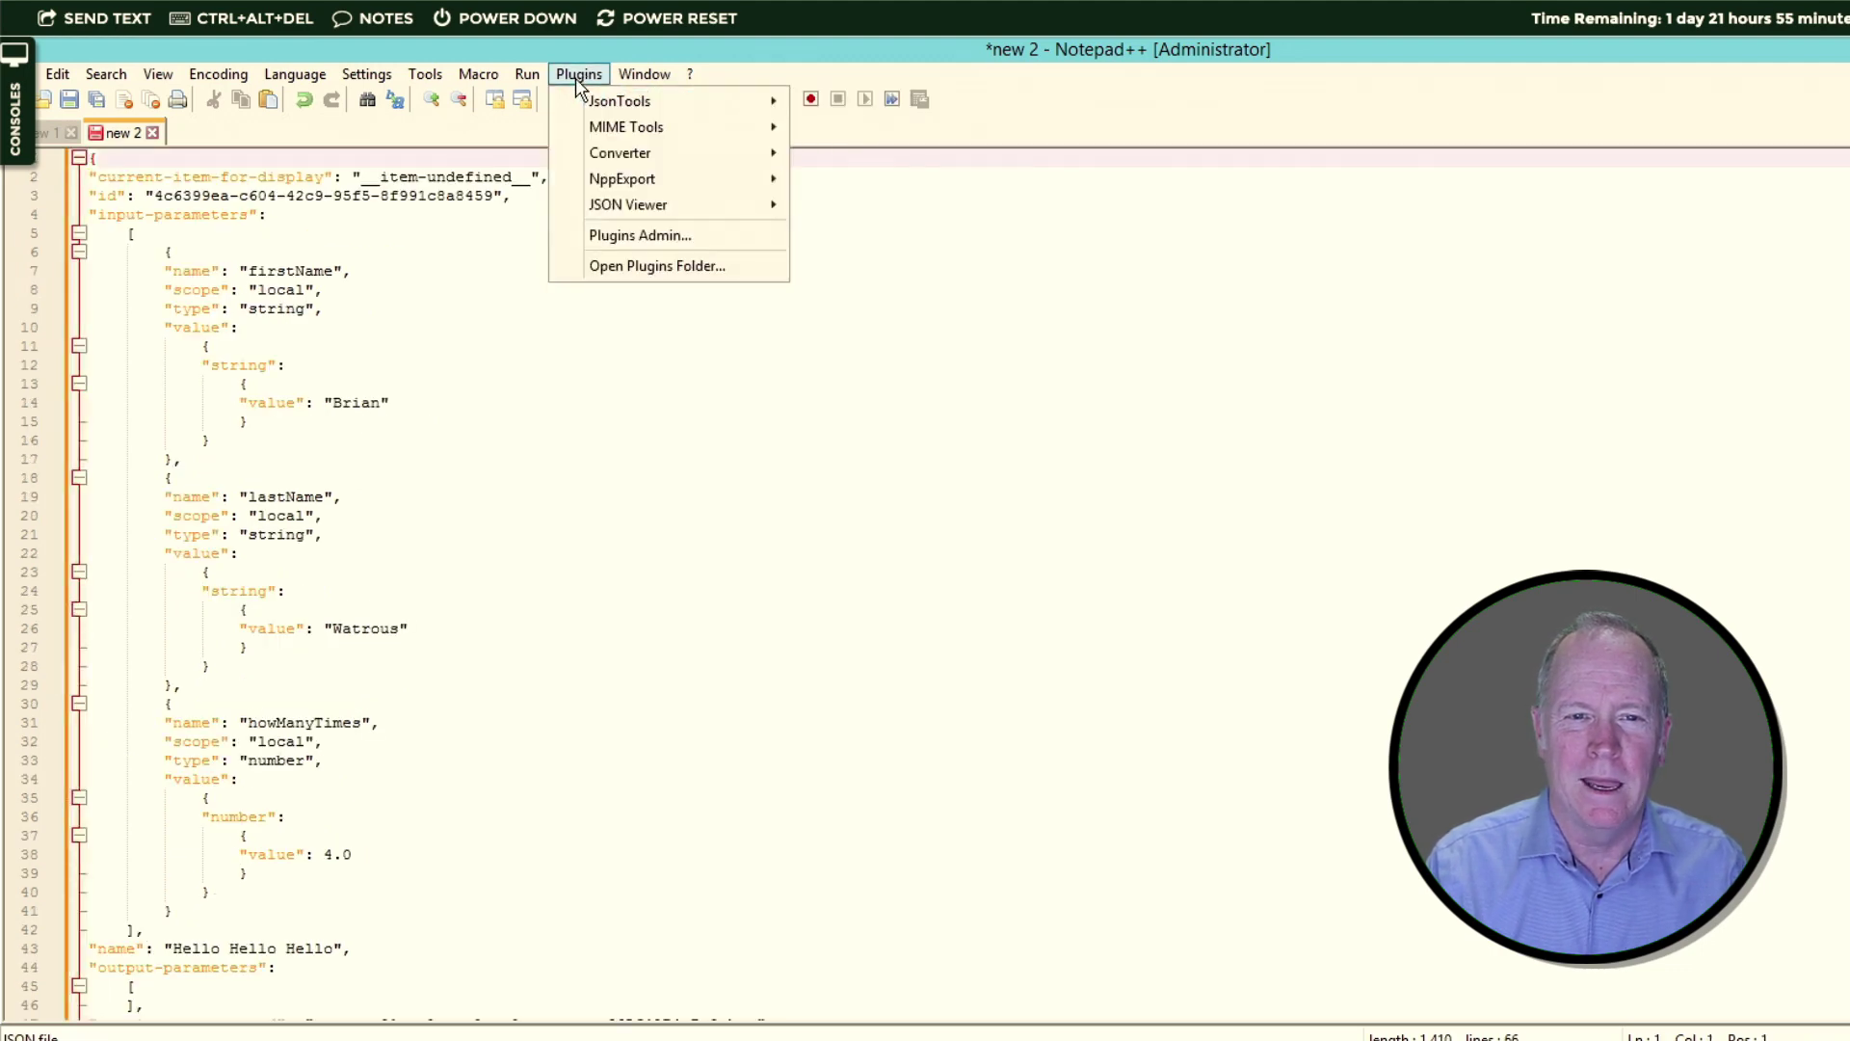
{"action": "mouse_move", "coordinate": [597, 108]}
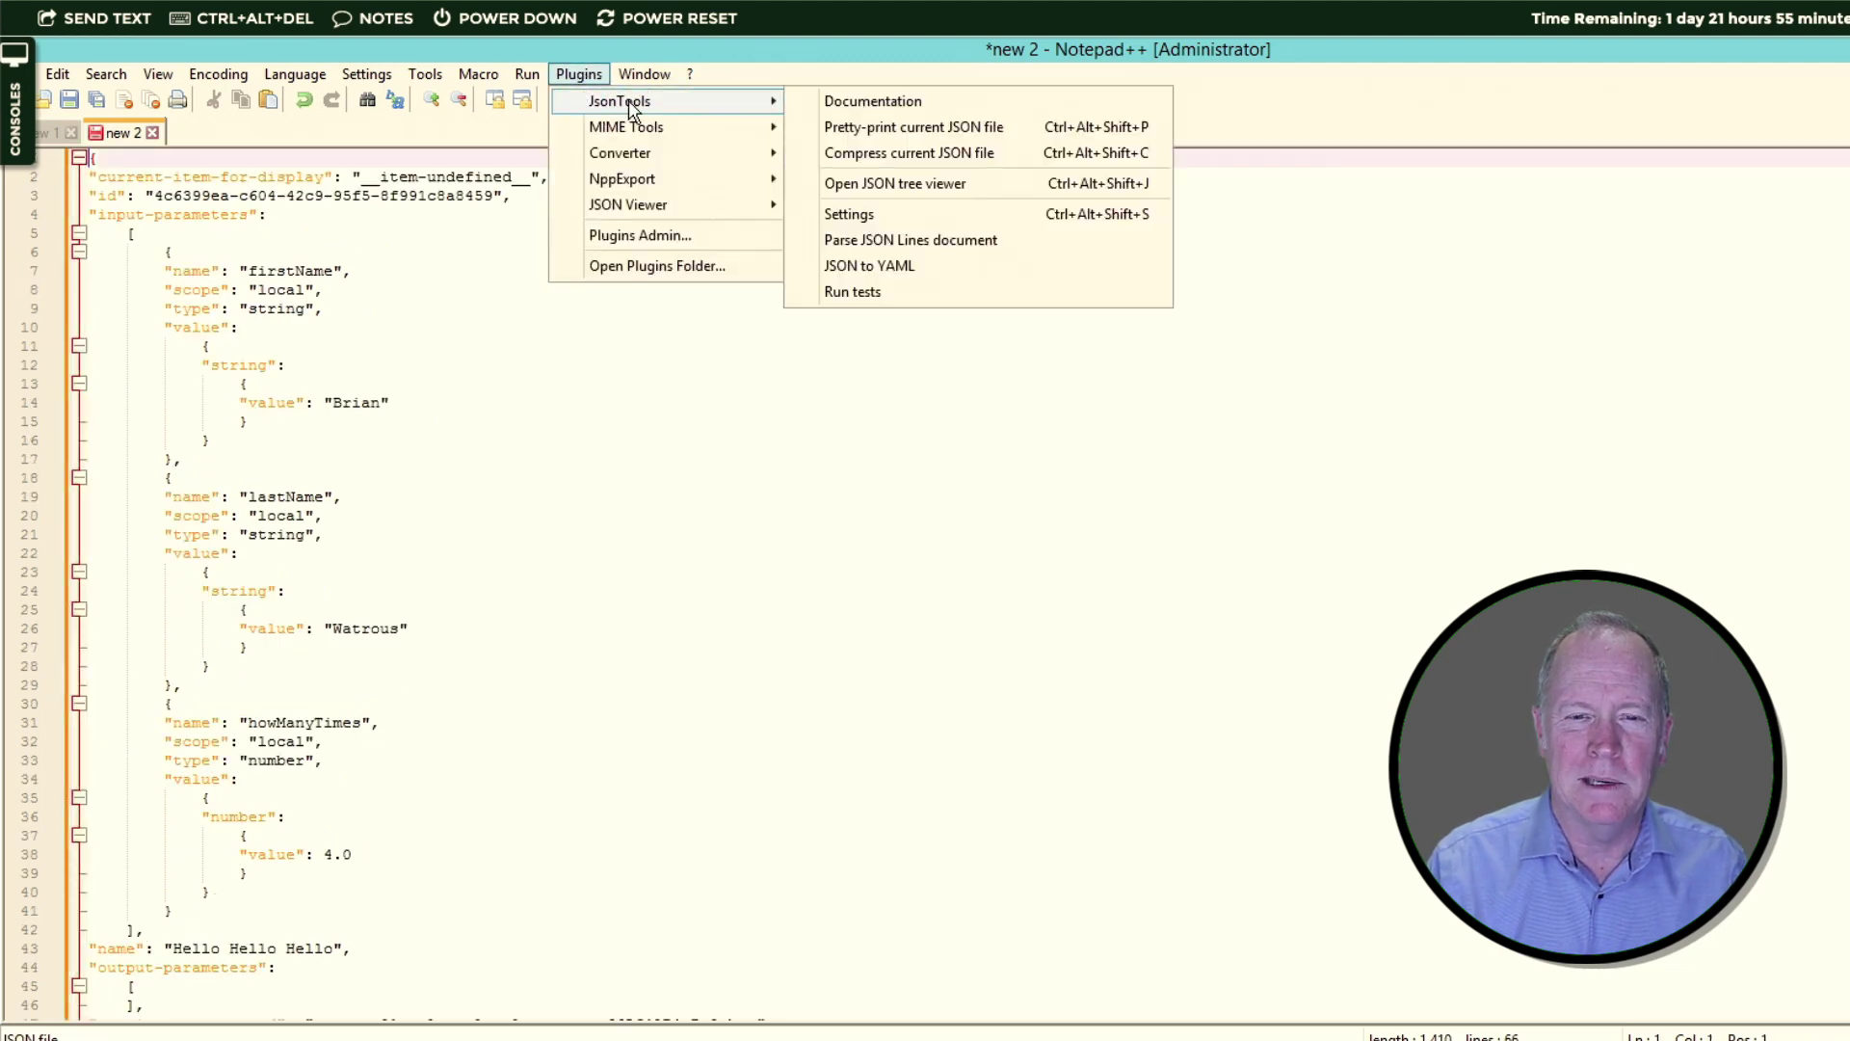
{"action": "left_click", "coordinate": [861, 185]}
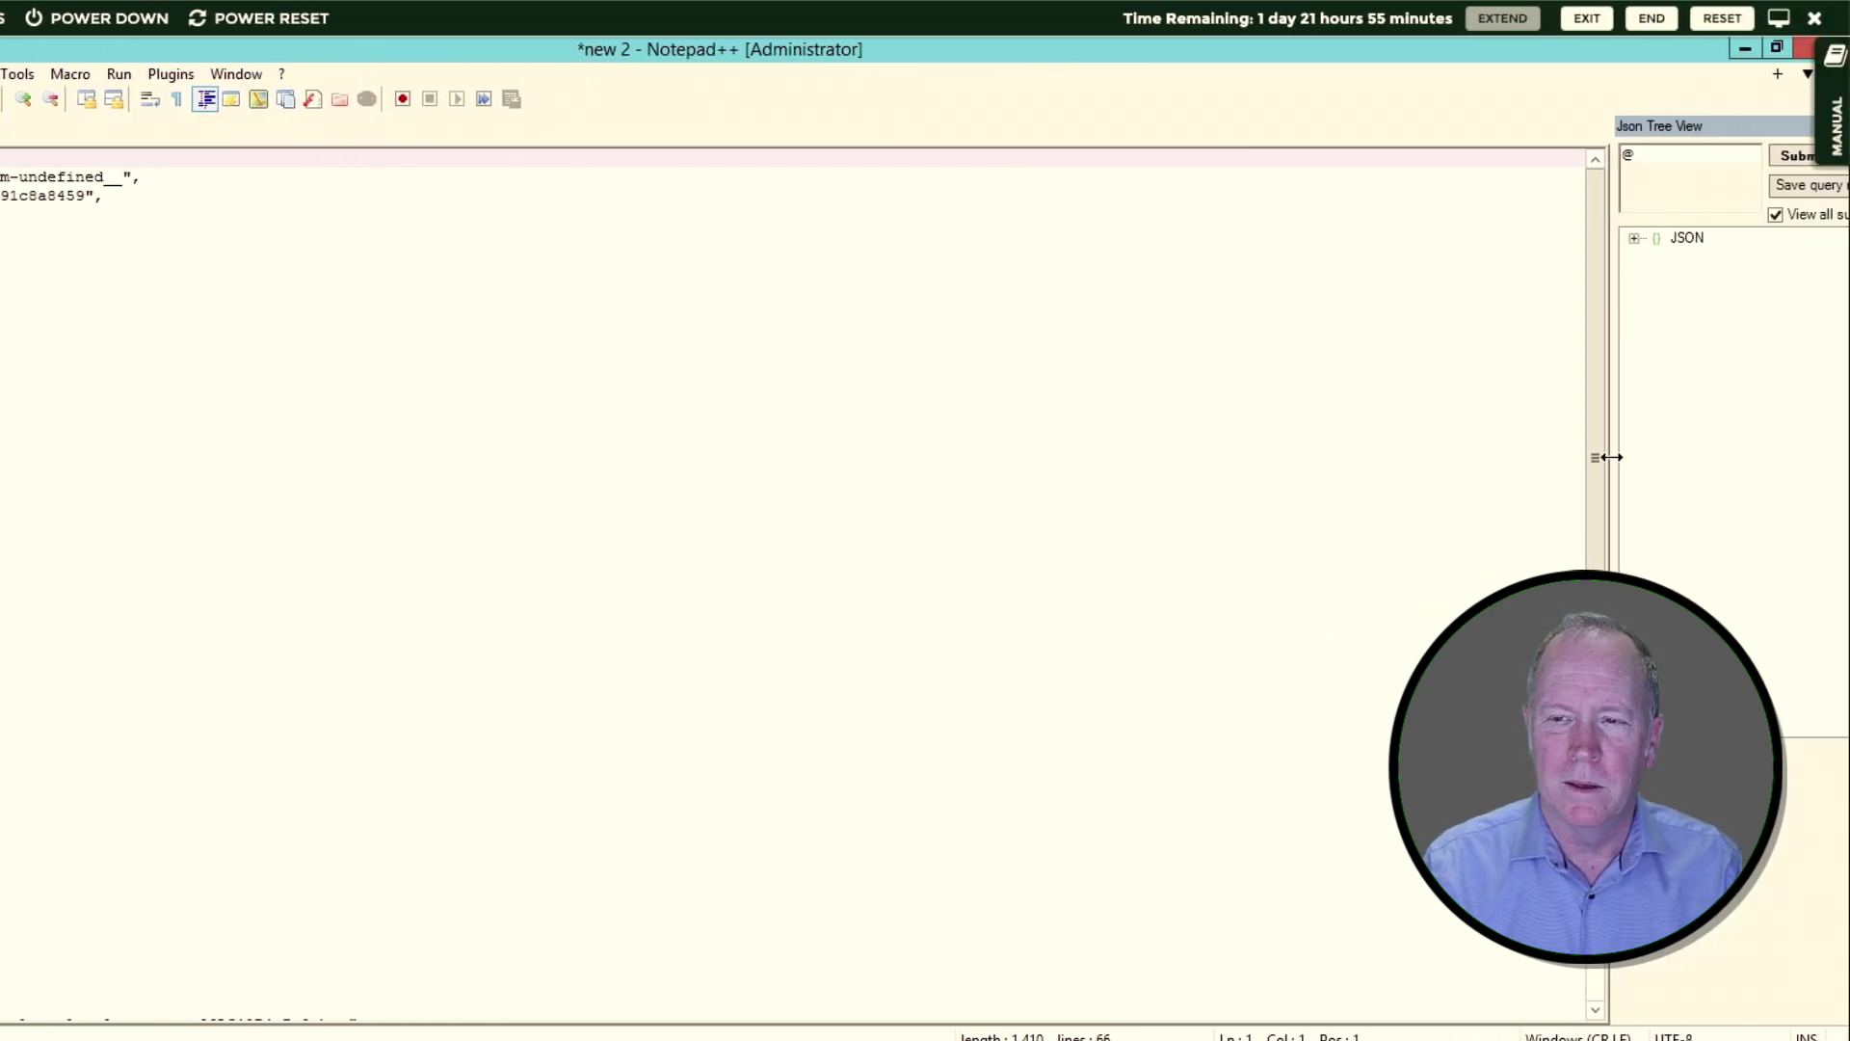
{"action": "left_click_drag", "start_coordinate": [1611, 456], "coordinate": [1311, 458]}
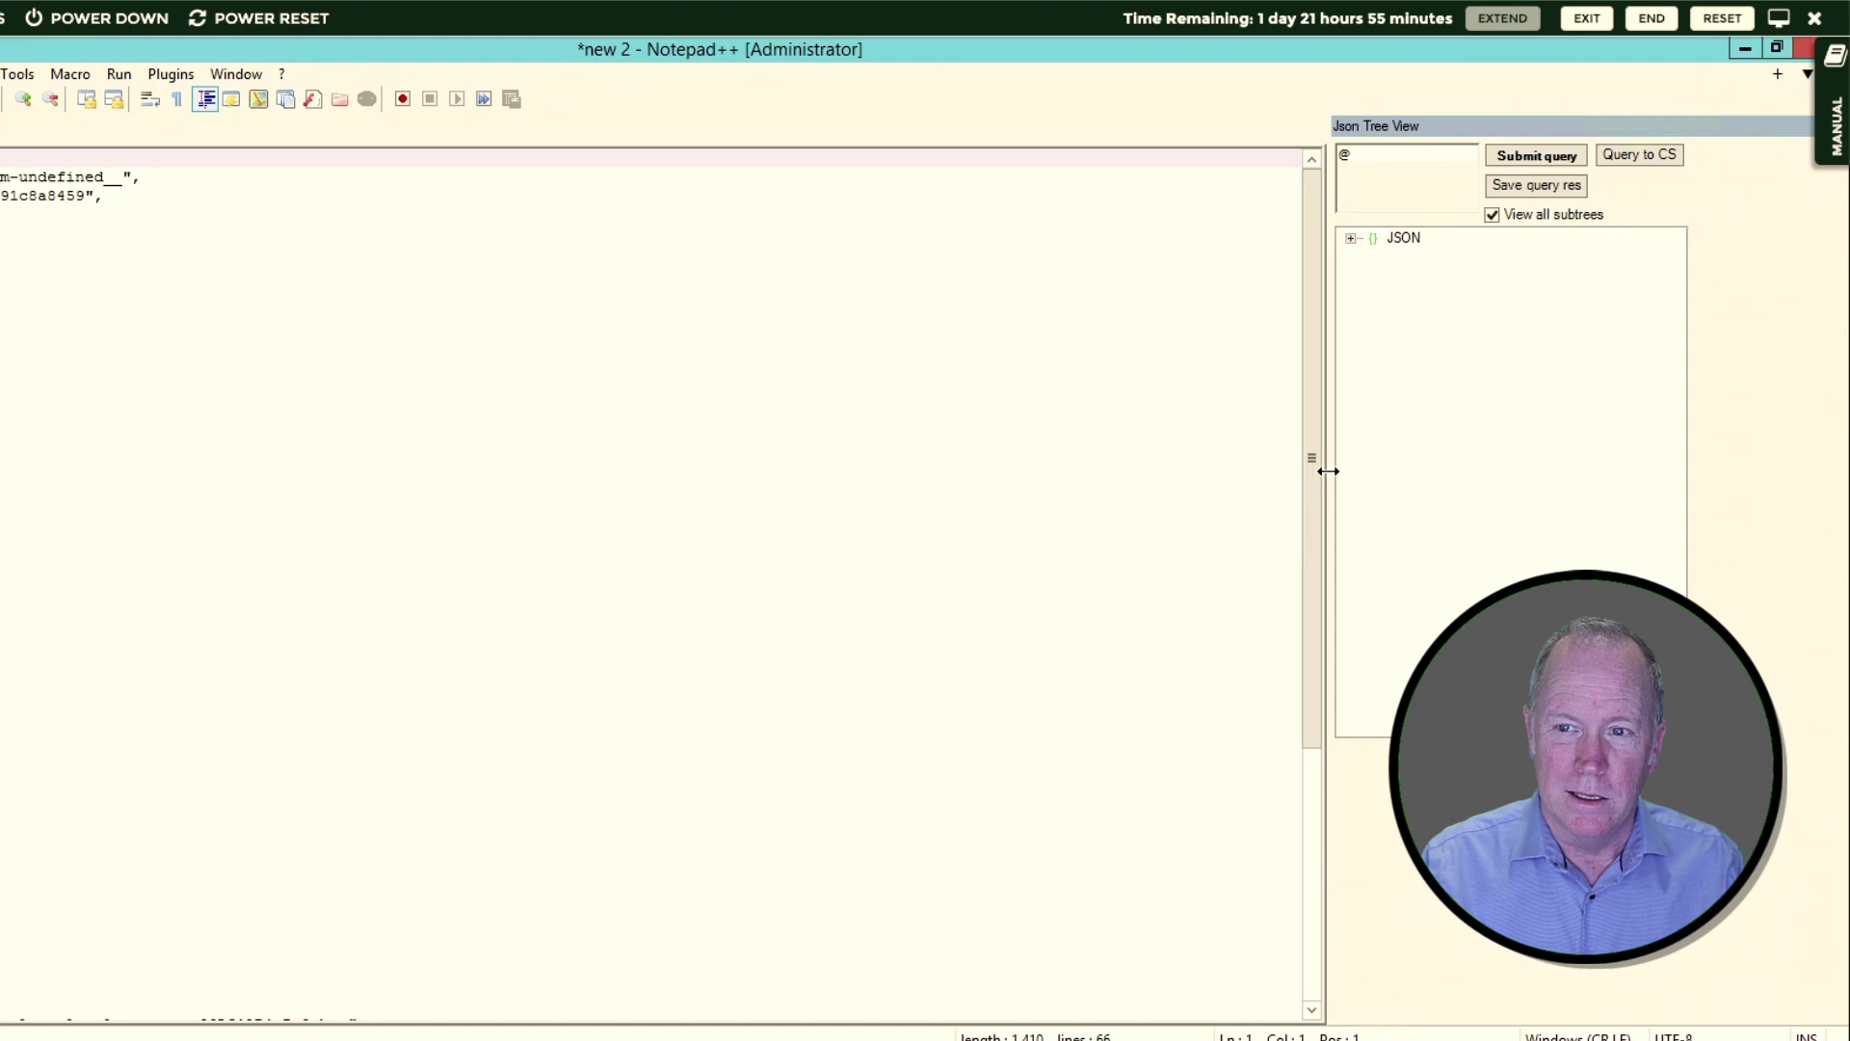
{"action": "left_click", "coordinate": [1350, 239]}
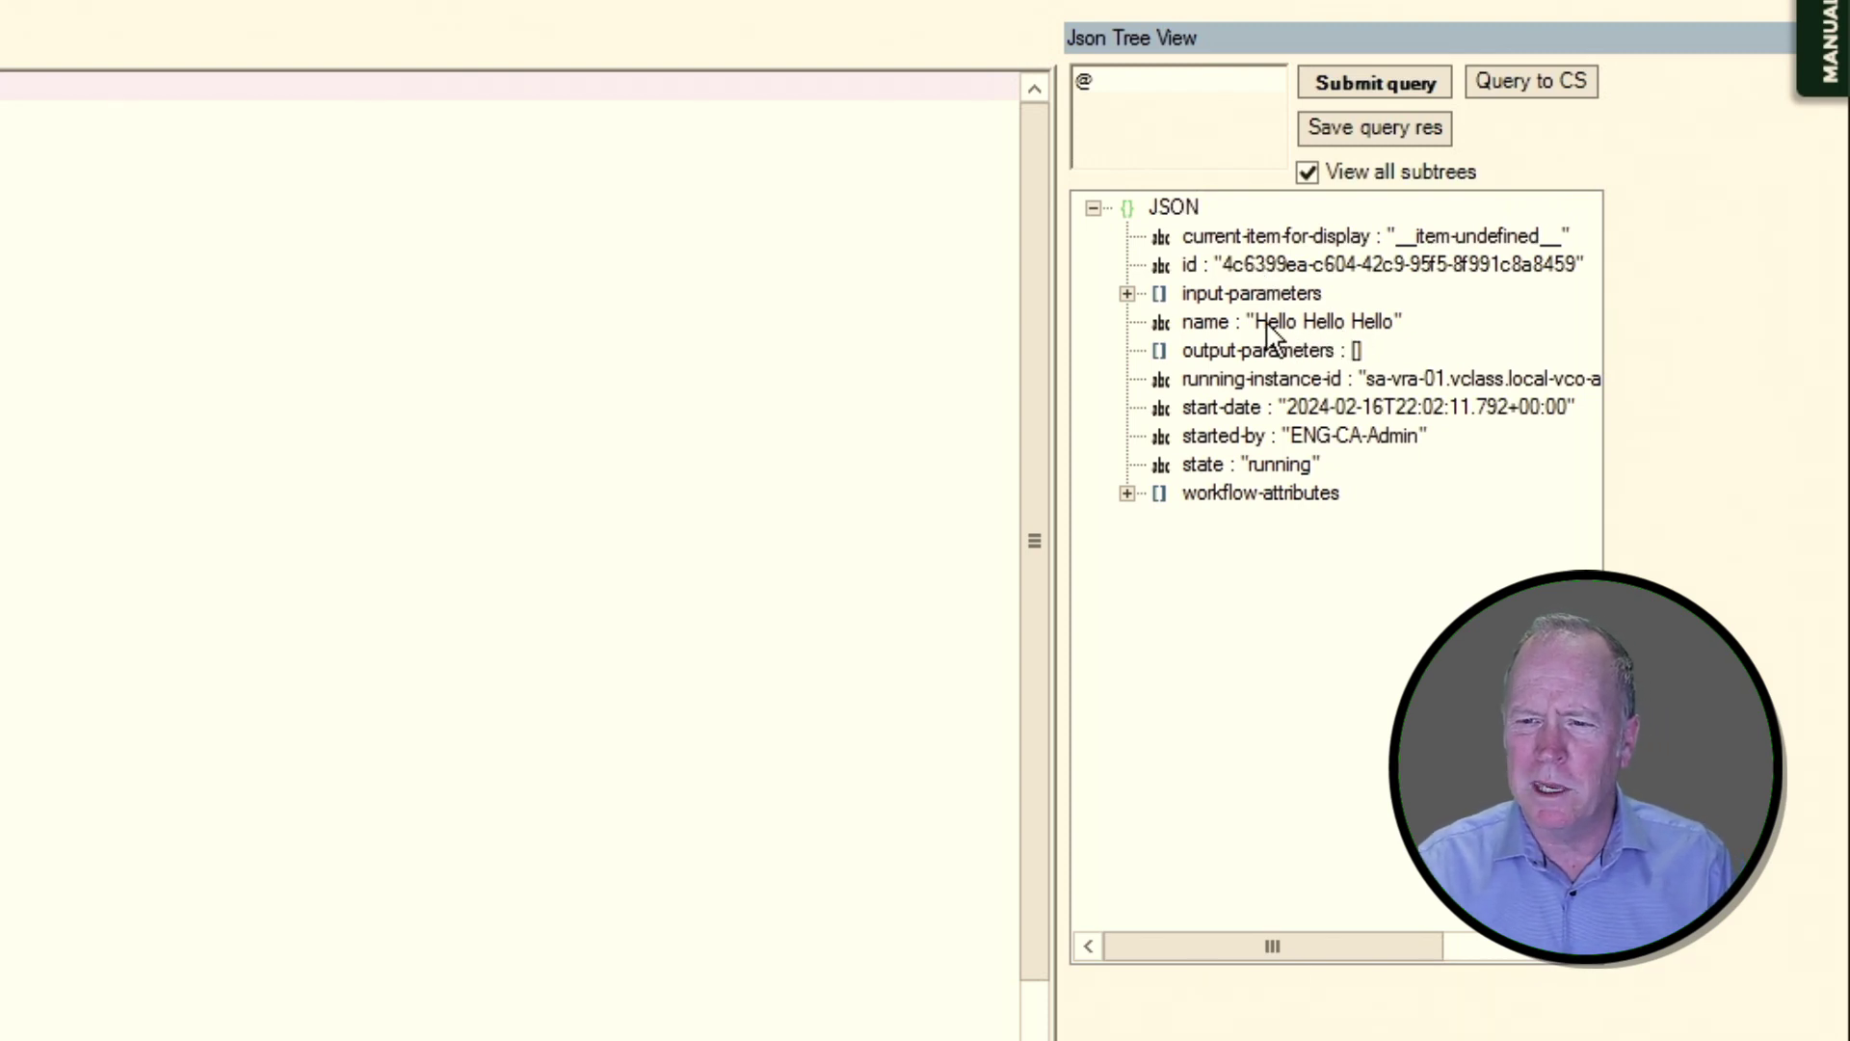
Step: Expand input-parameters and its entries 0, 1 and 2 in the tree, drilling into the number value of howManyTimes
{"action": "left_click", "coordinate": [1127, 294]}
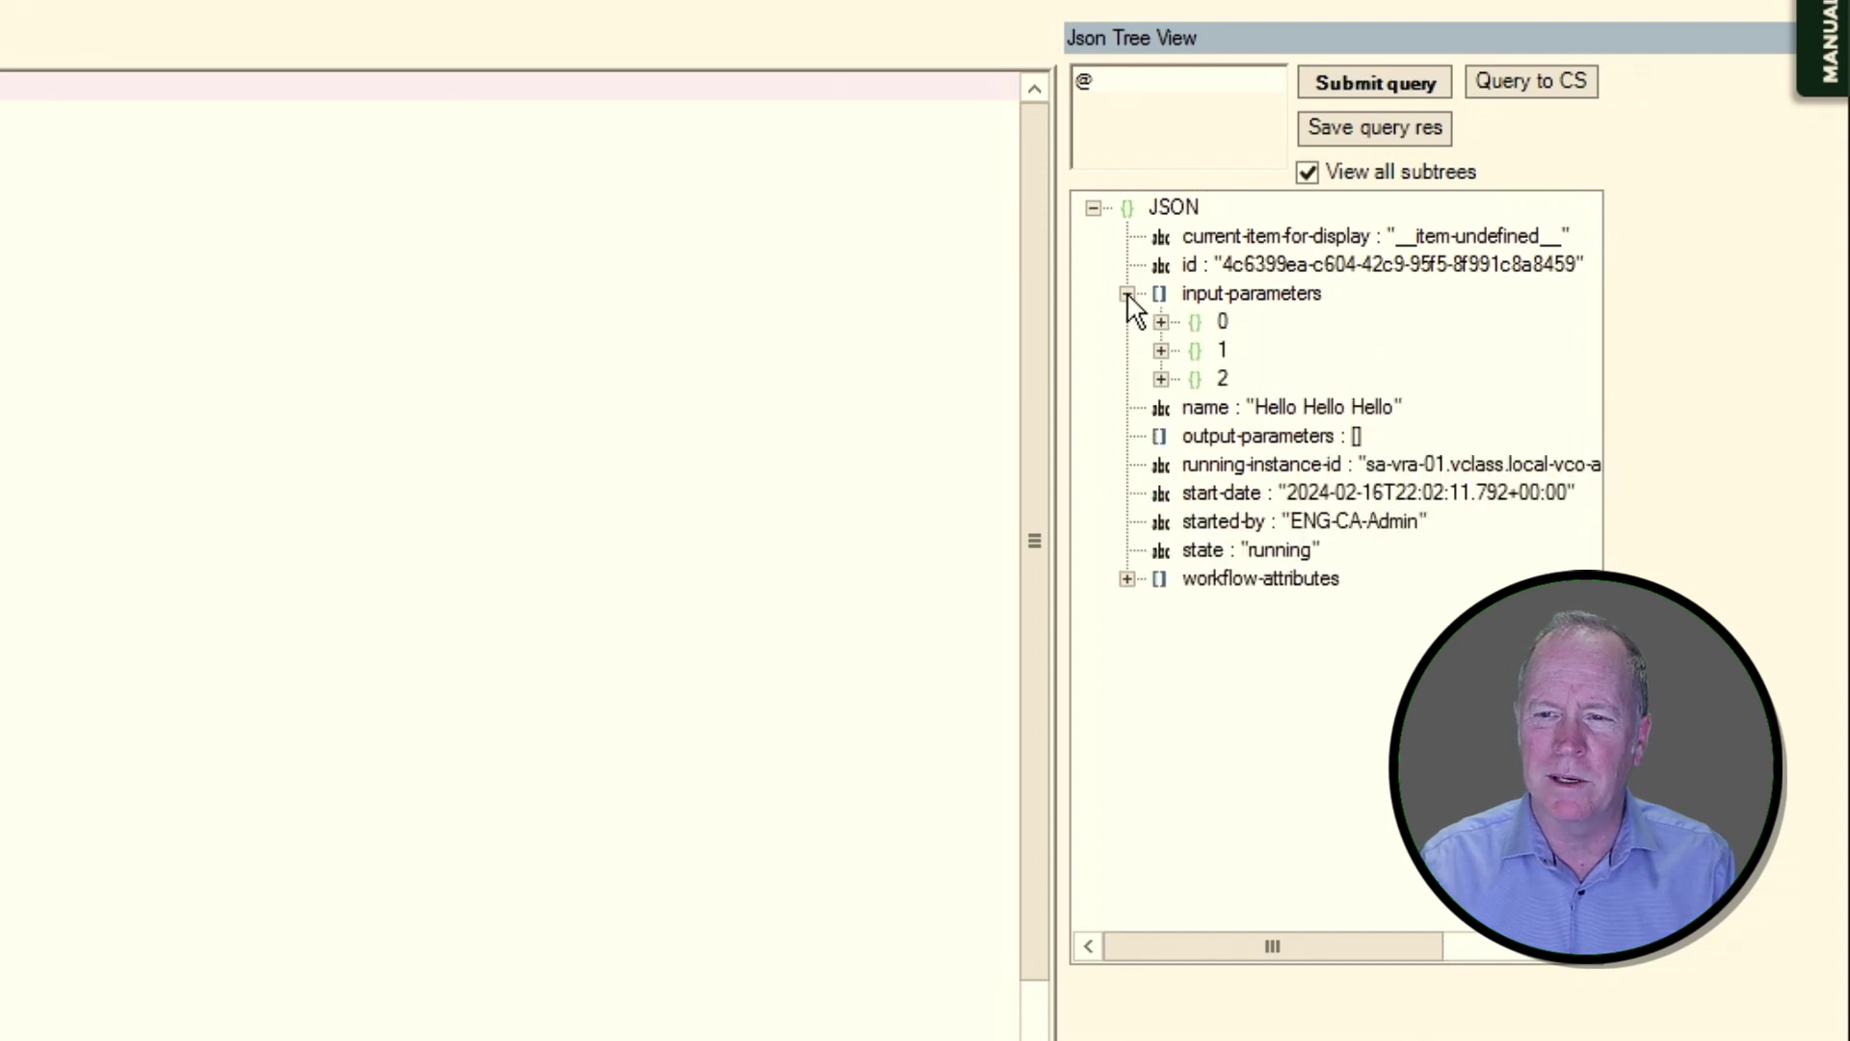
{"action": "left_click", "coordinate": [1162, 378]}
{"action": "left_click", "coordinate": [1161, 350]}
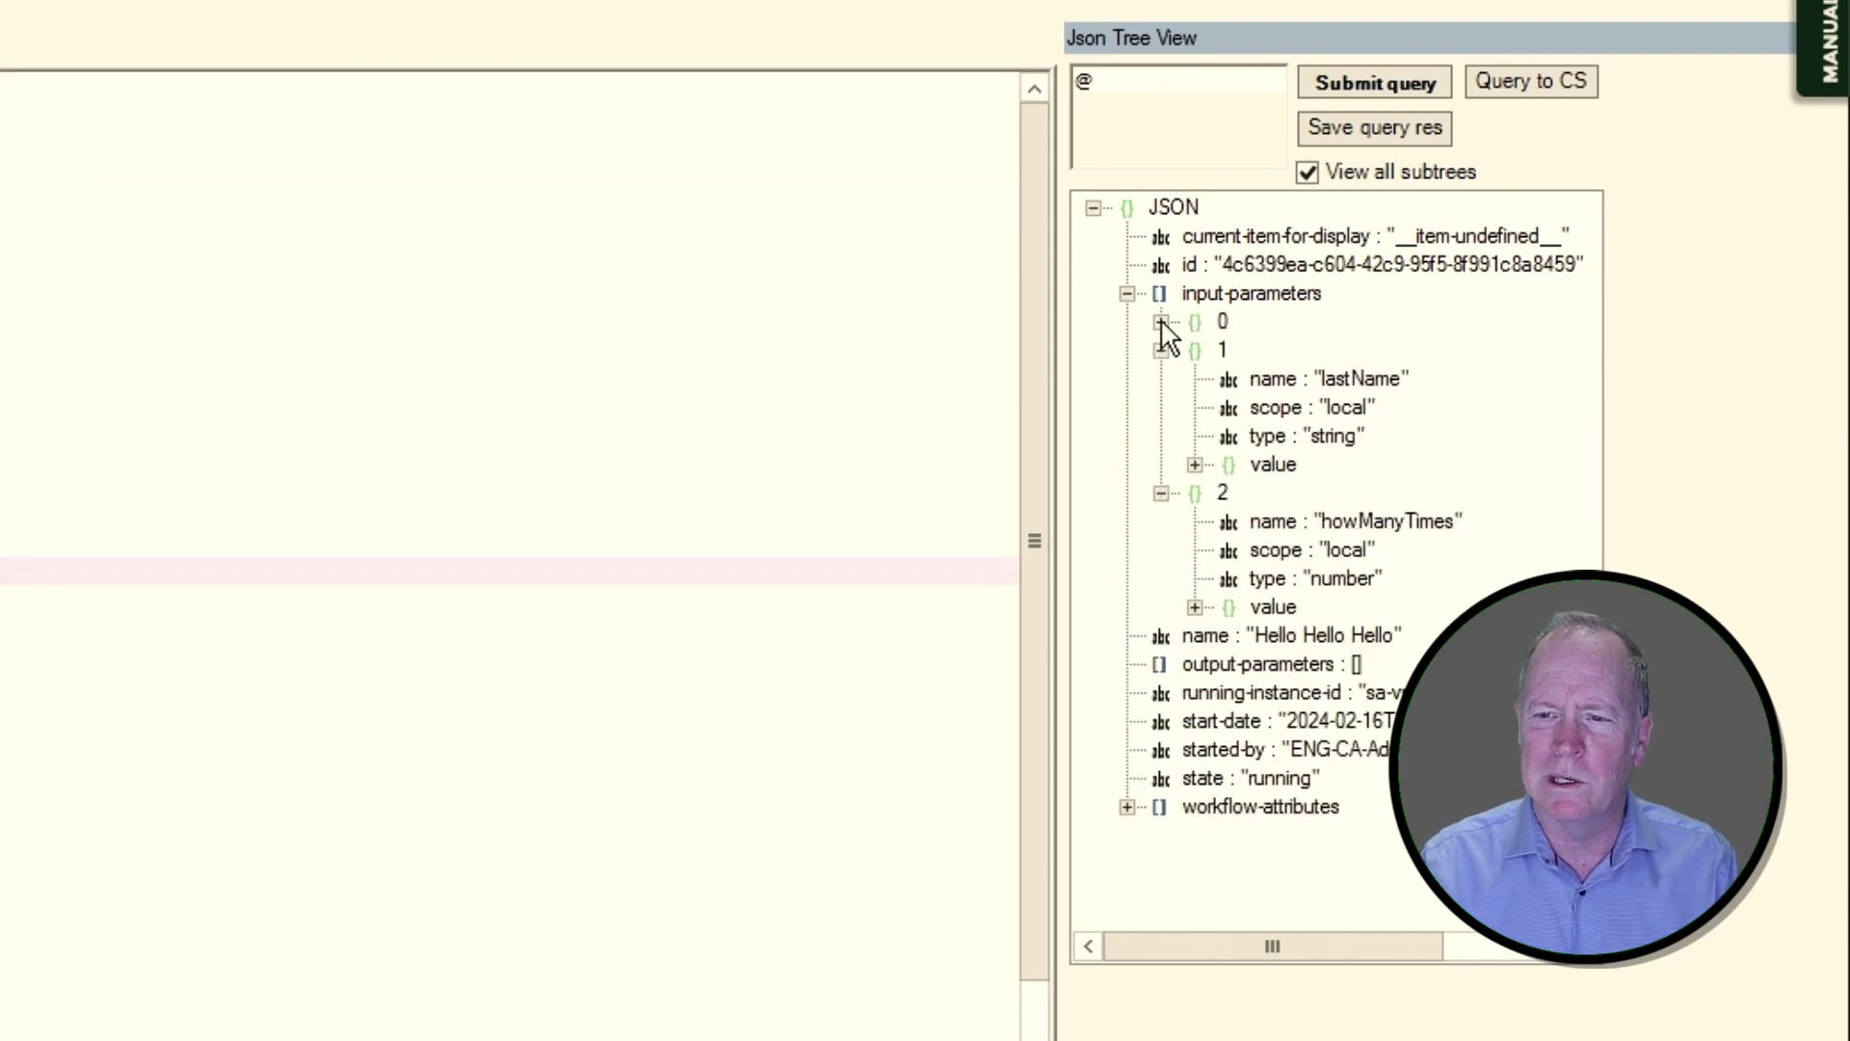
{"action": "left_click", "coordinate": [1161, 321]}
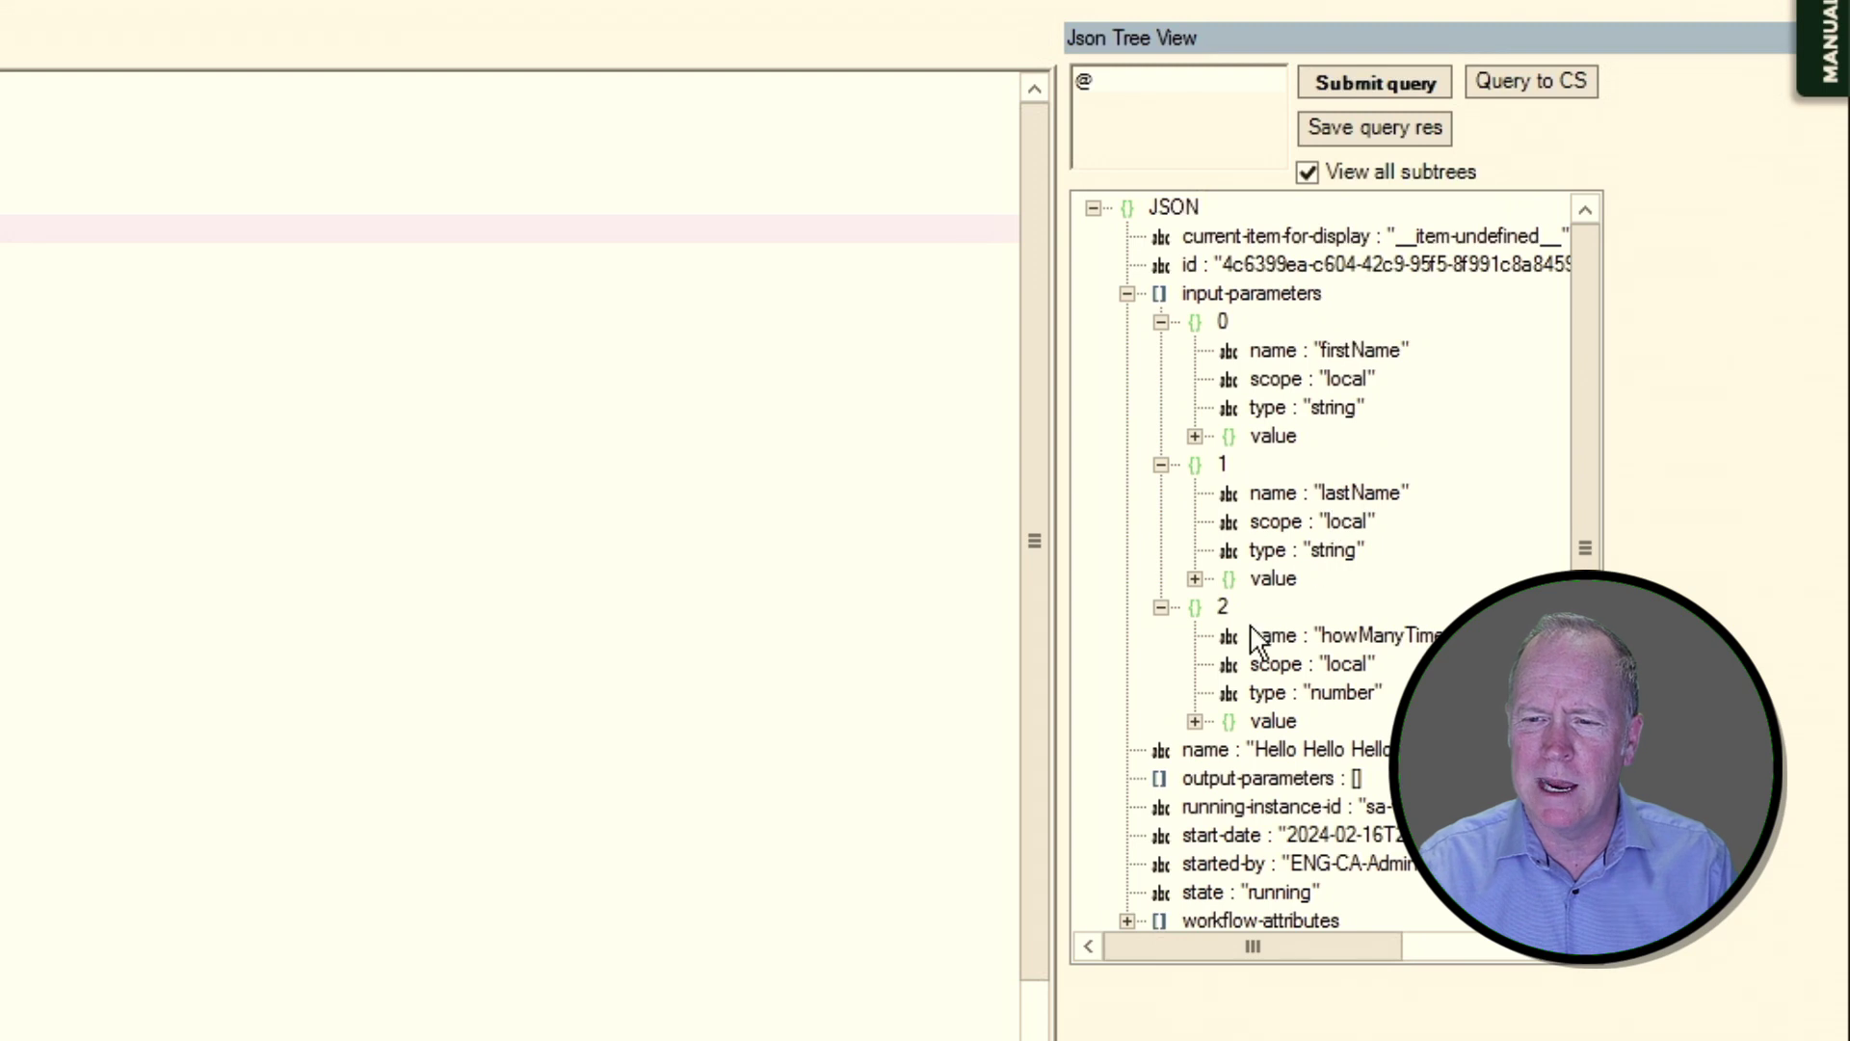
{"action": "left_click", "coordinate": [1195, 721]}
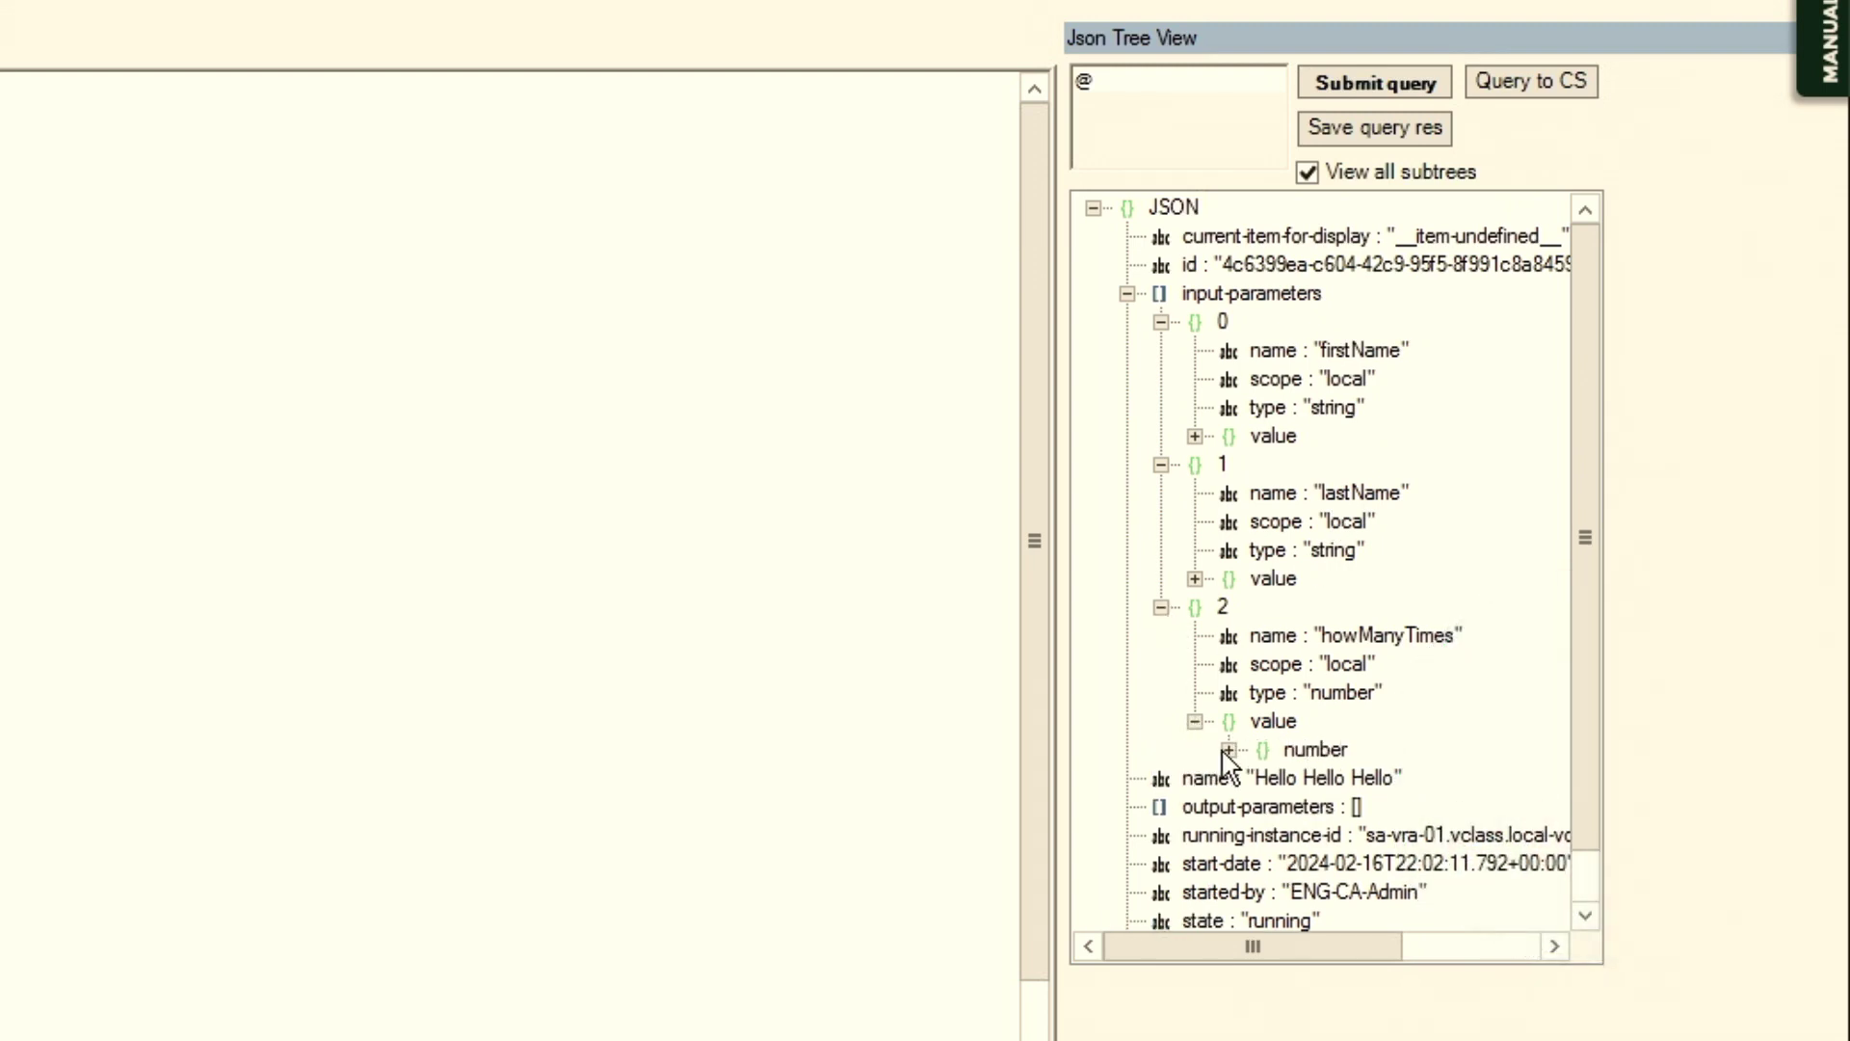
{"action": "left_click", "coordinate": [1229, 749]}
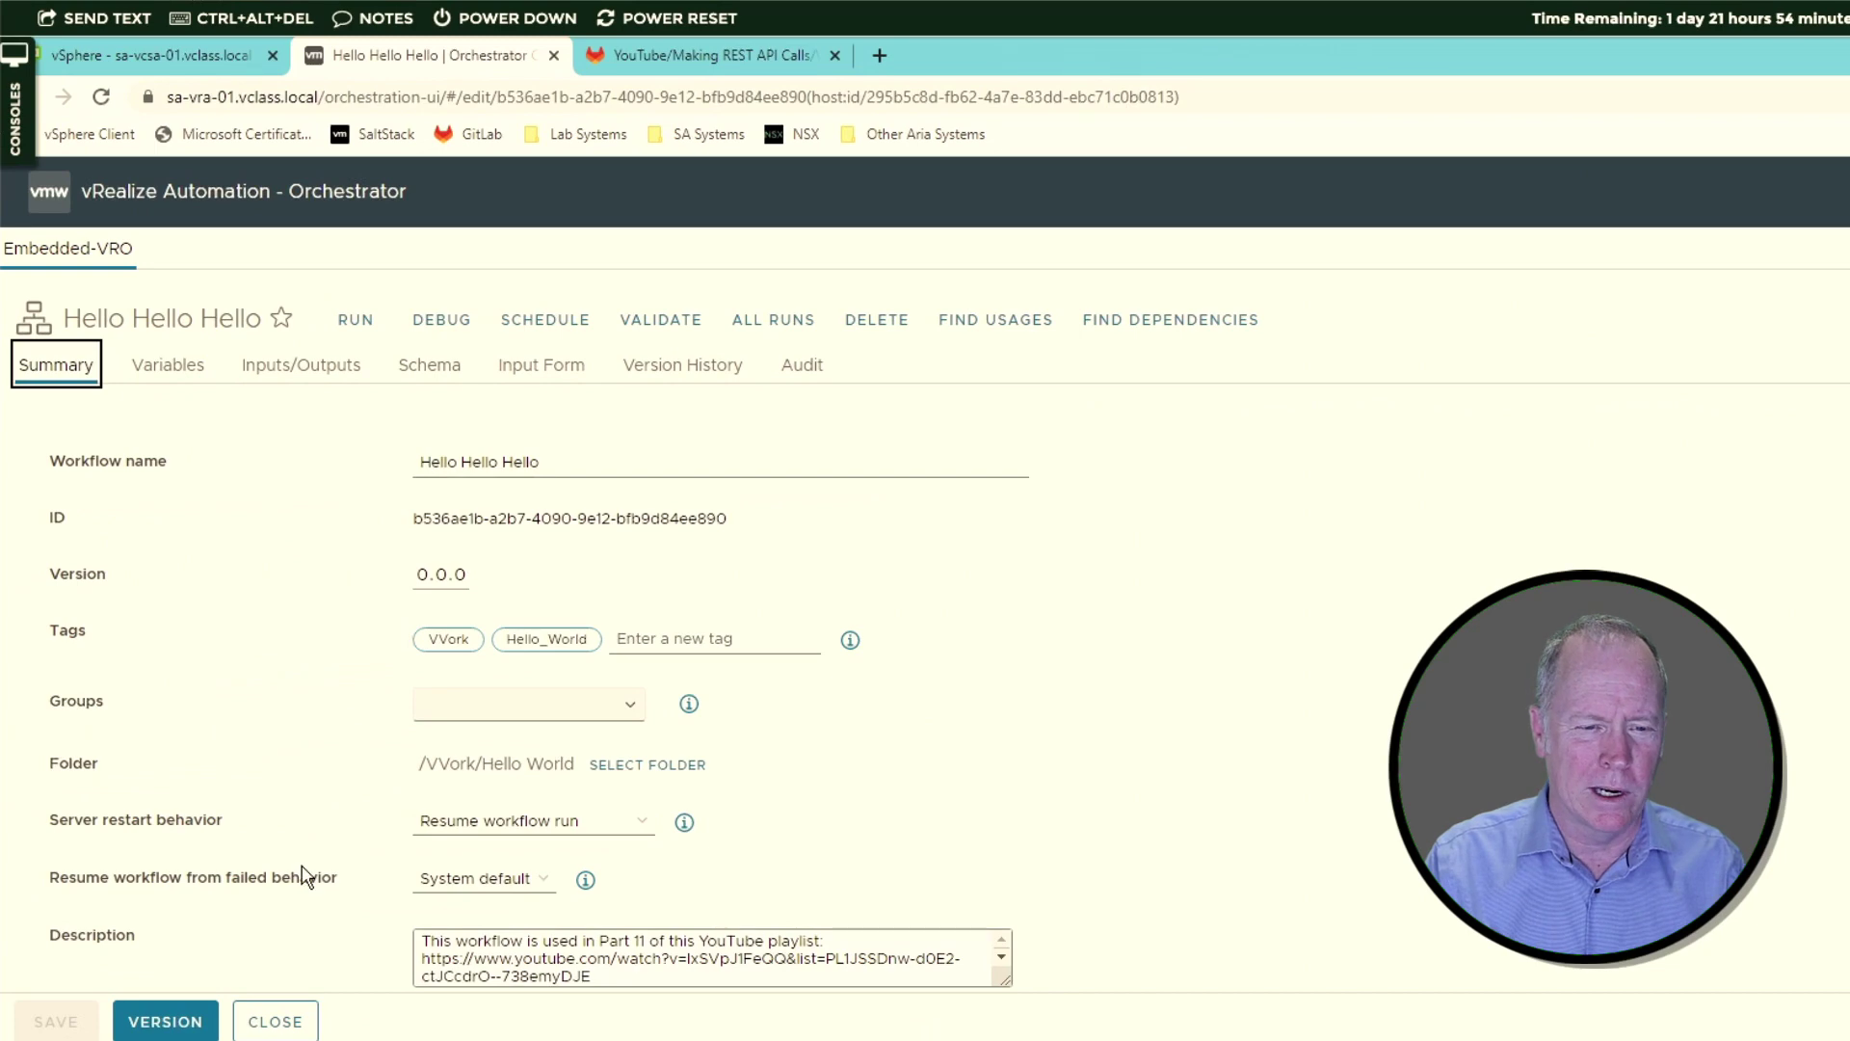
Step: In Orchestrator, close the Hello Hello Hello workflow, open its most recent workflow run and examine the logs in an enlarged pane
{"action": "left_click", "coordinate": [286, 1027]}
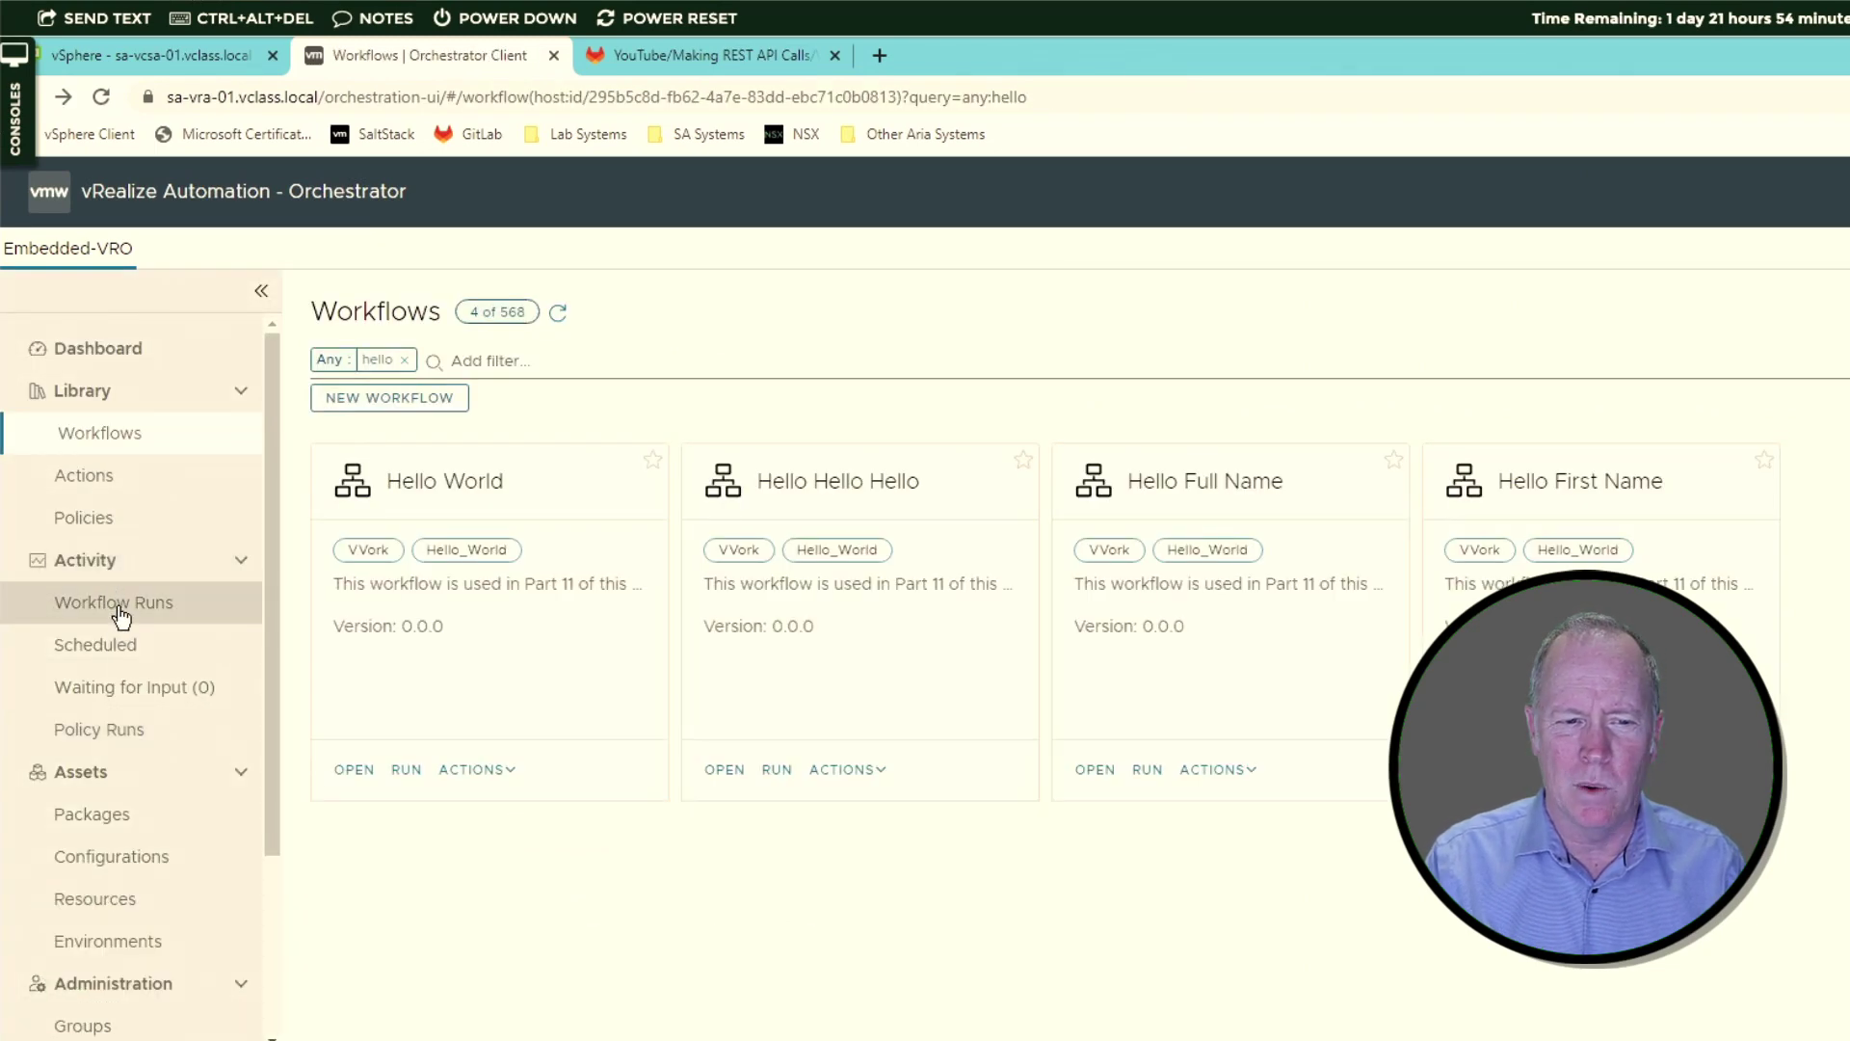
{"action": "left_click", "coordinate": [119, 607]}
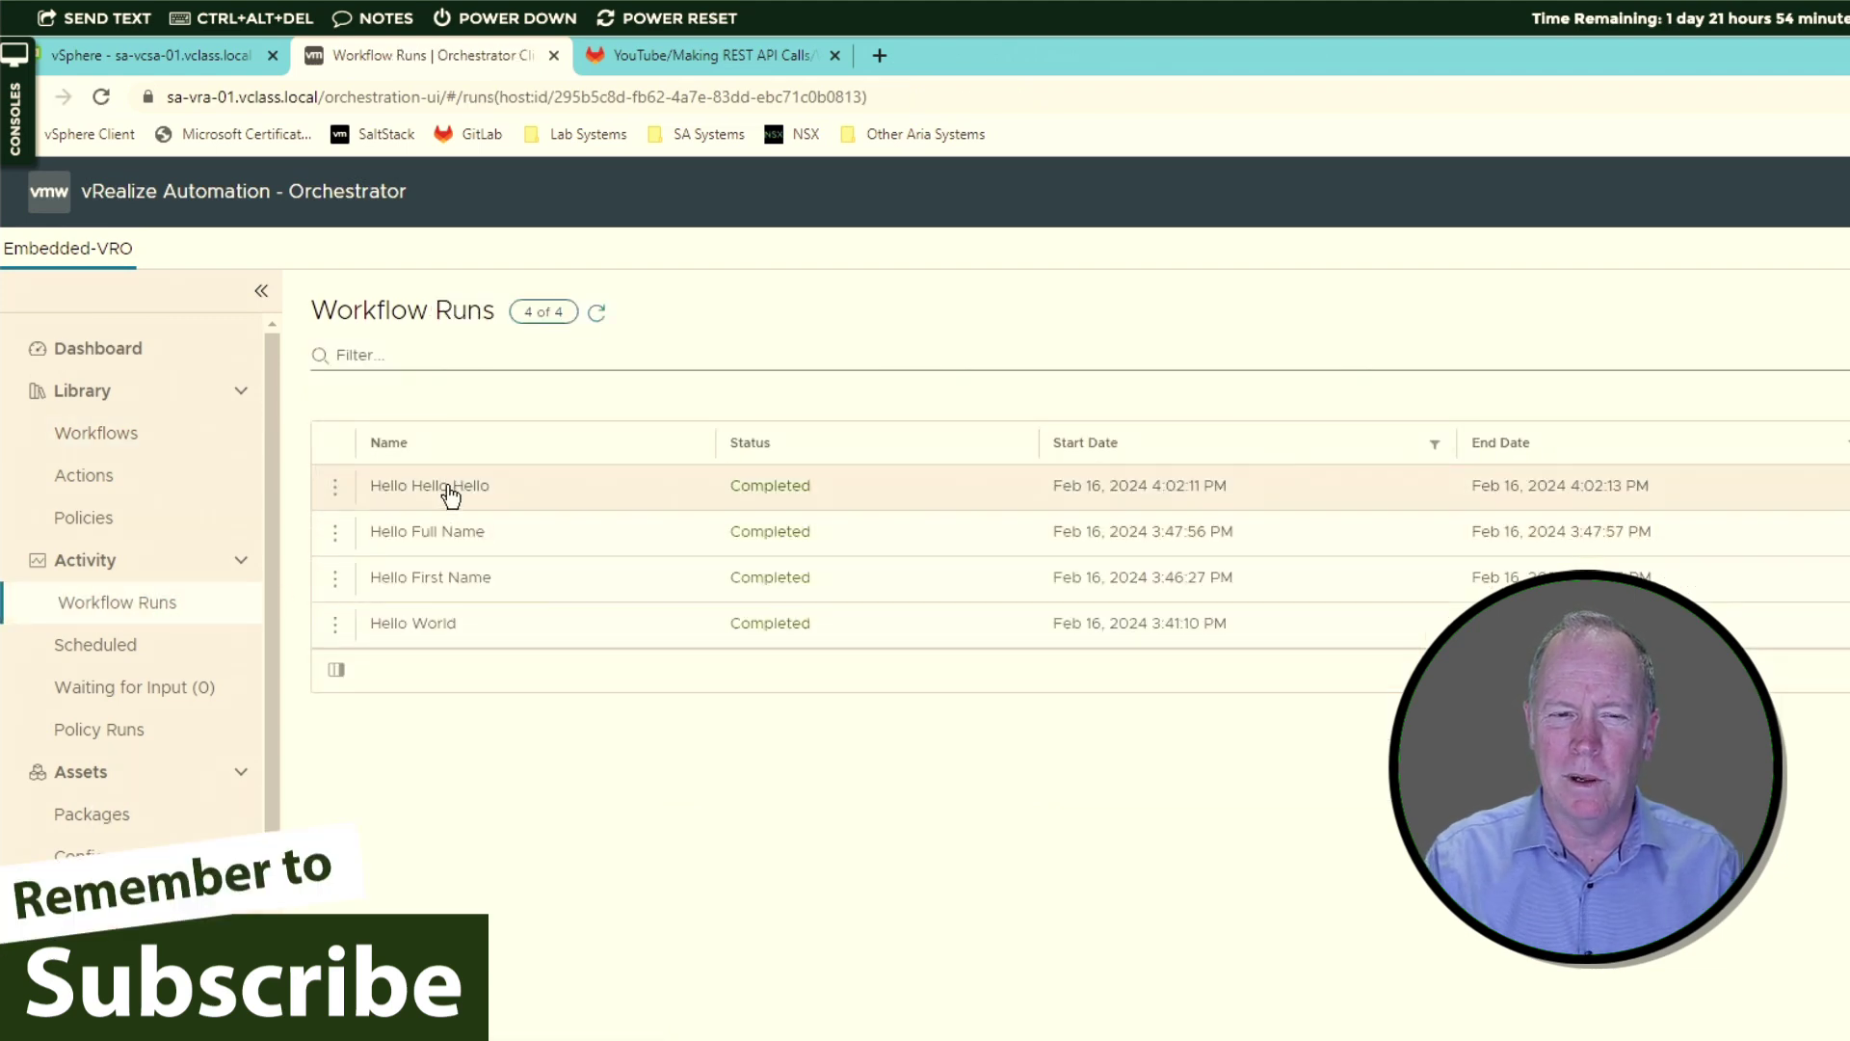
{"action": "left_click", "coordinate": [450, 489]}
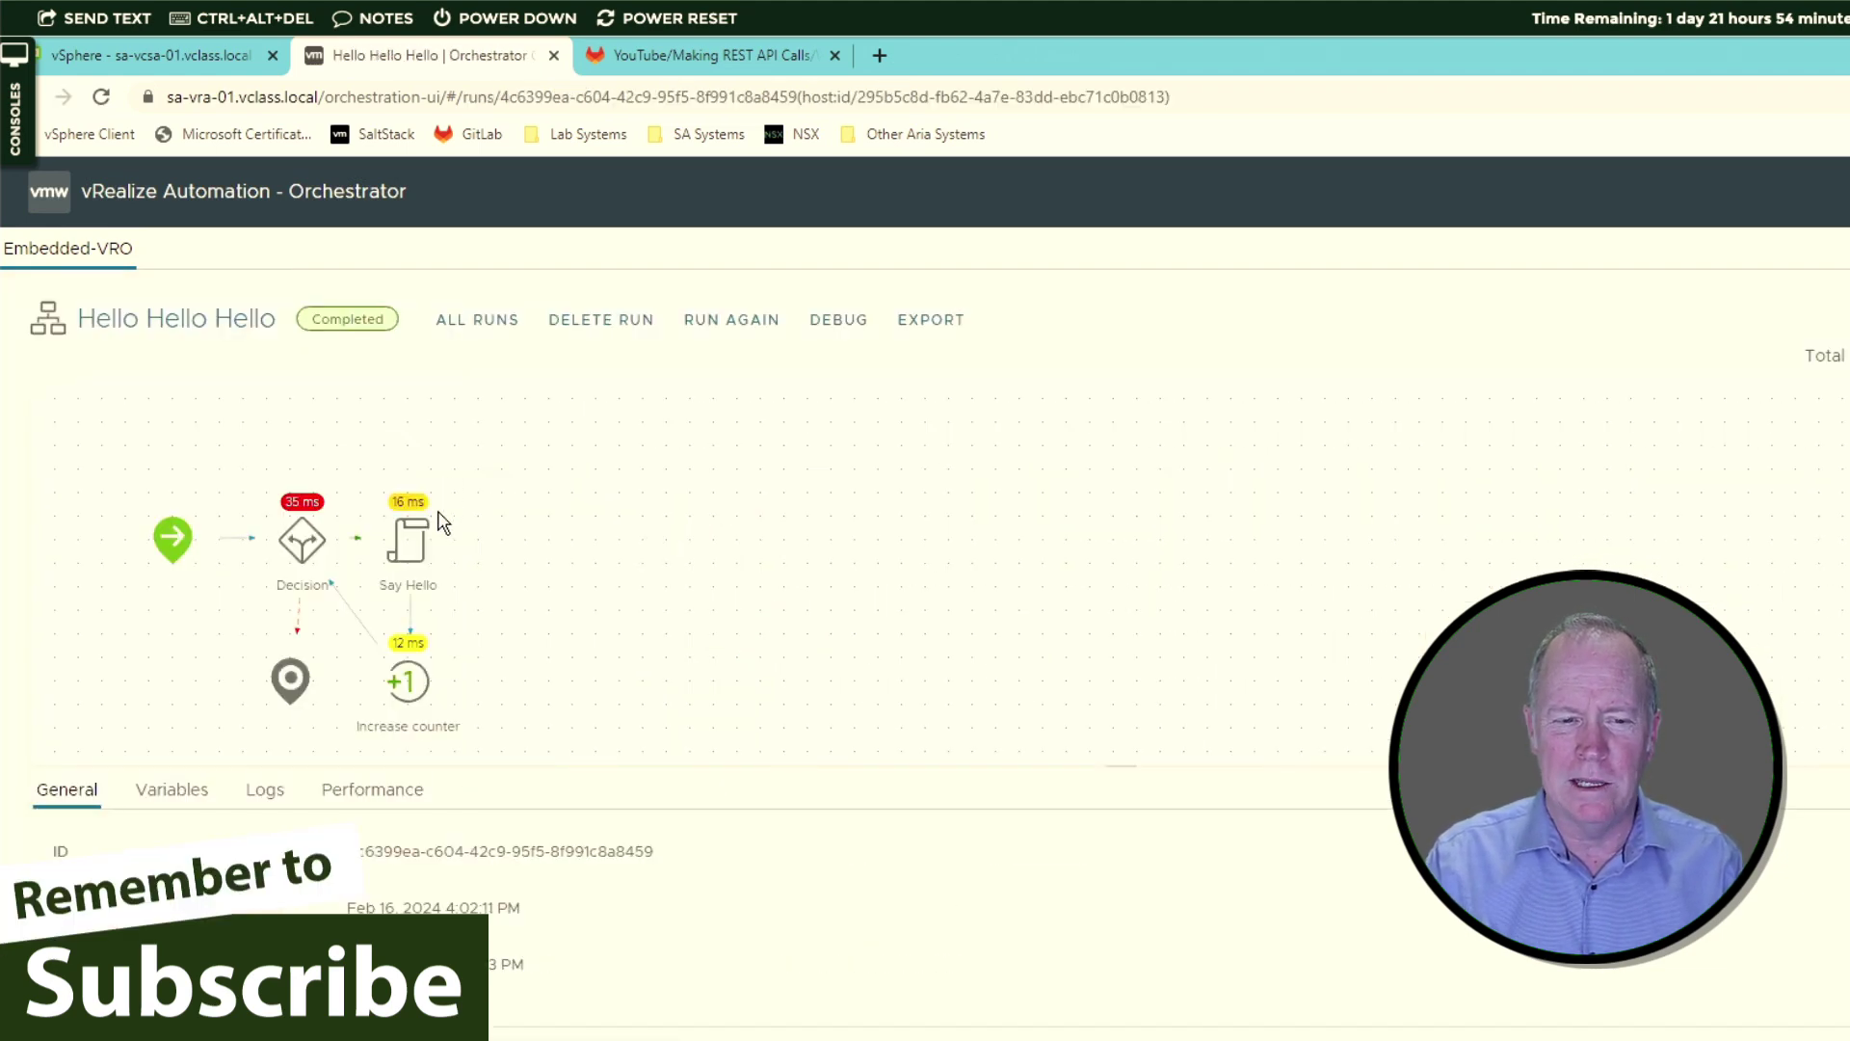
{"action": "left_click", "coordinate": [268, 795]}
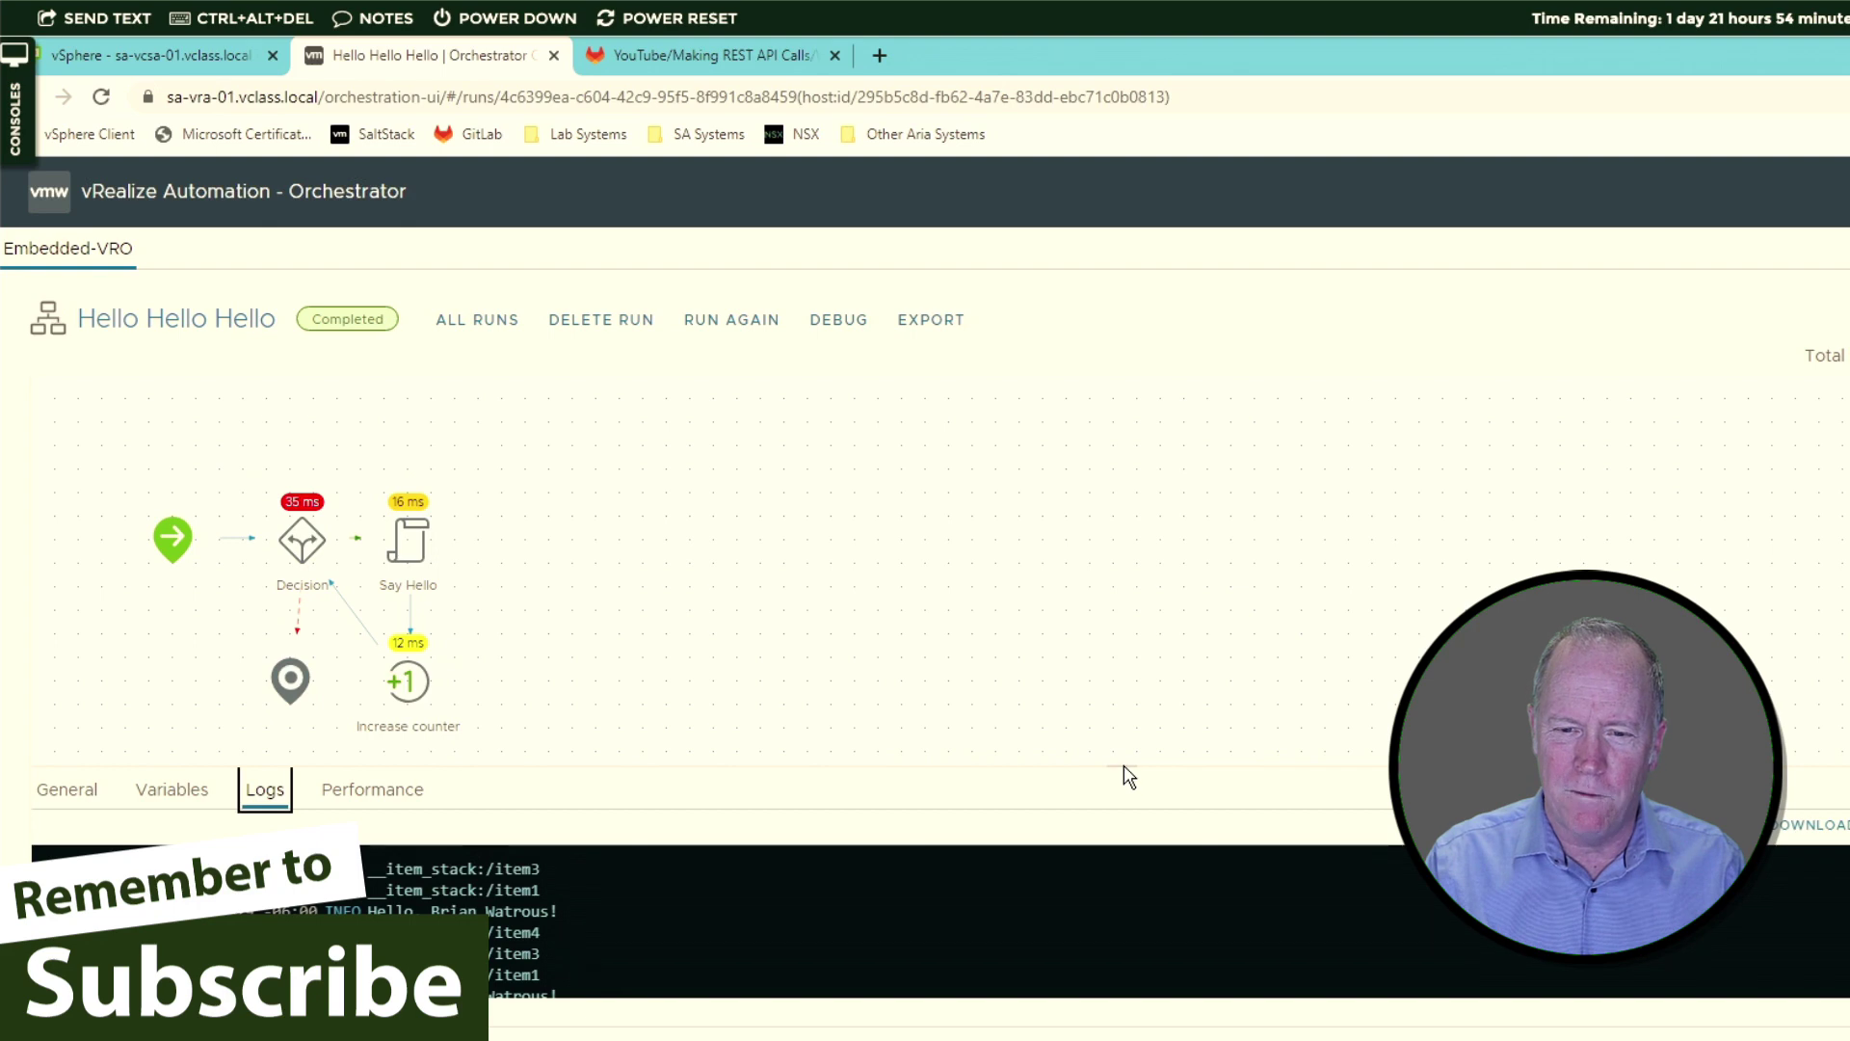
{"action": "left_click_drag", "start_coordinate": [1123, 764], "coordinate": [1086, 393]}
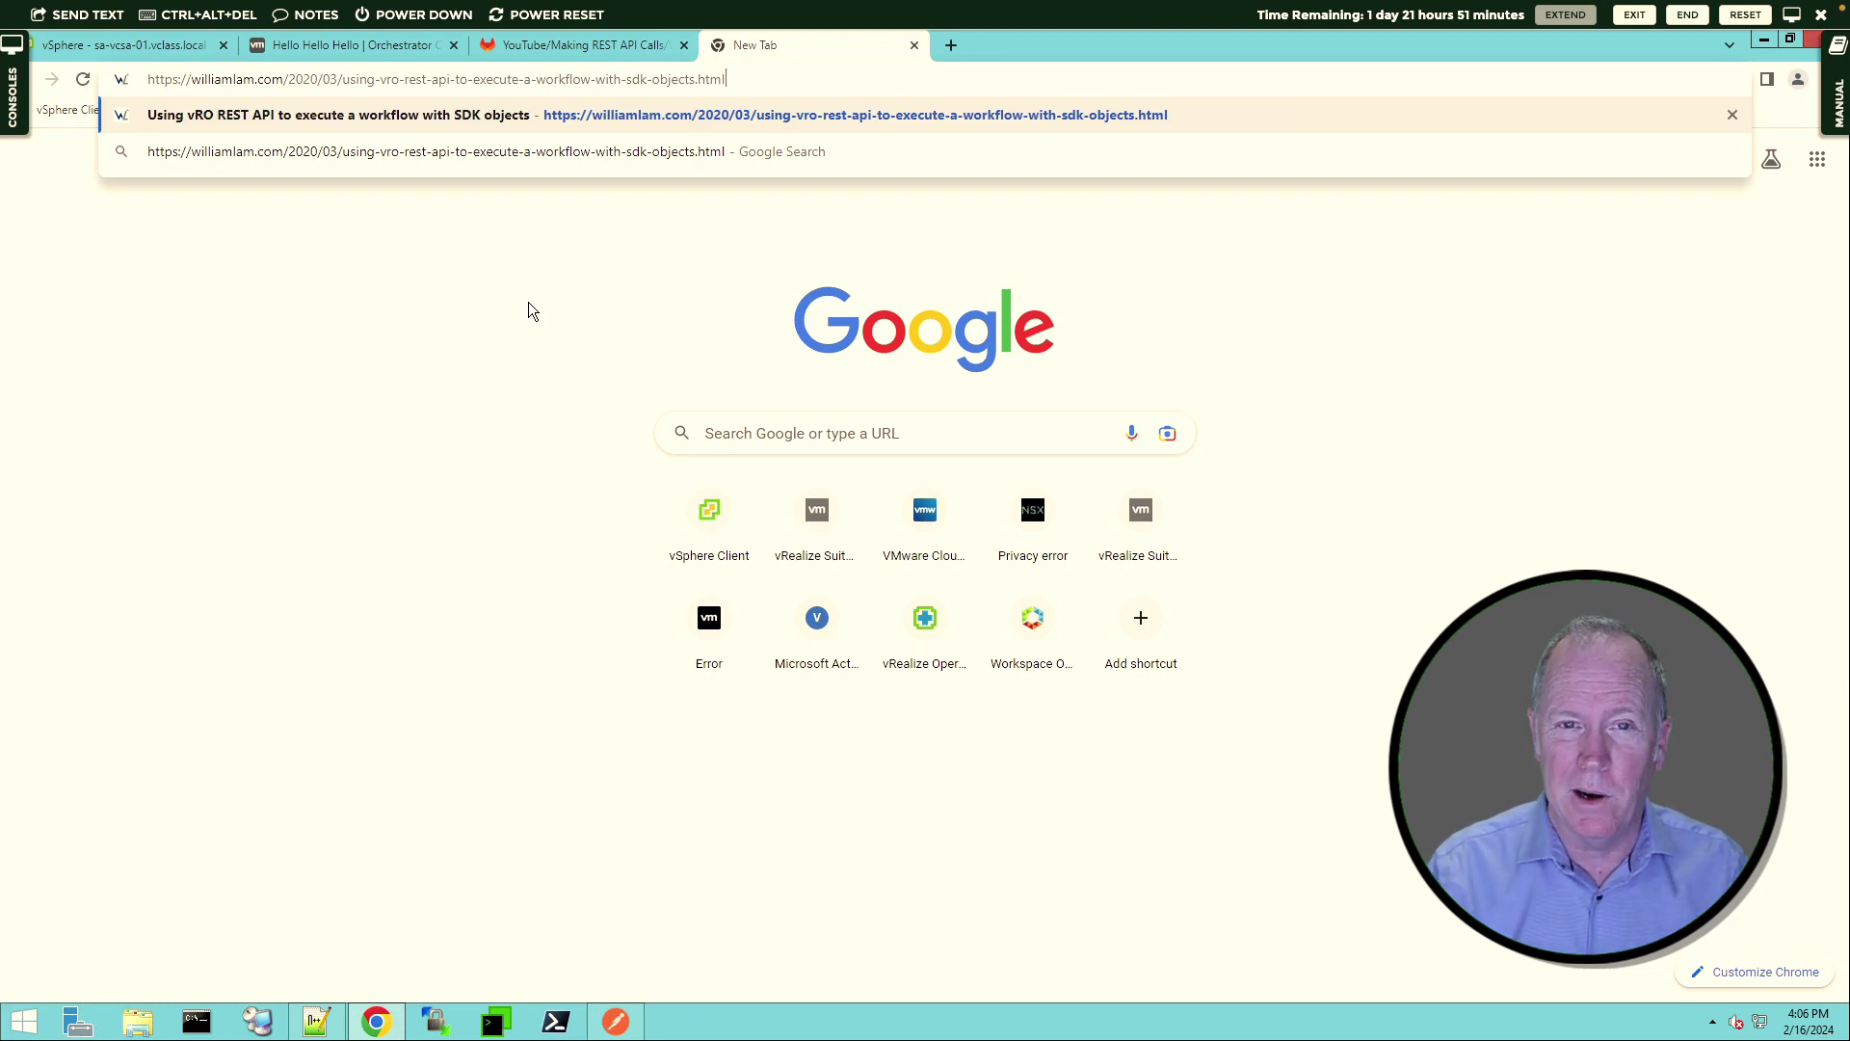
Step: Open the blog article "Using vRO REST API to execute a workflow with SDK objects" in a new browser tab
{"action": "key", "text": "Return"}
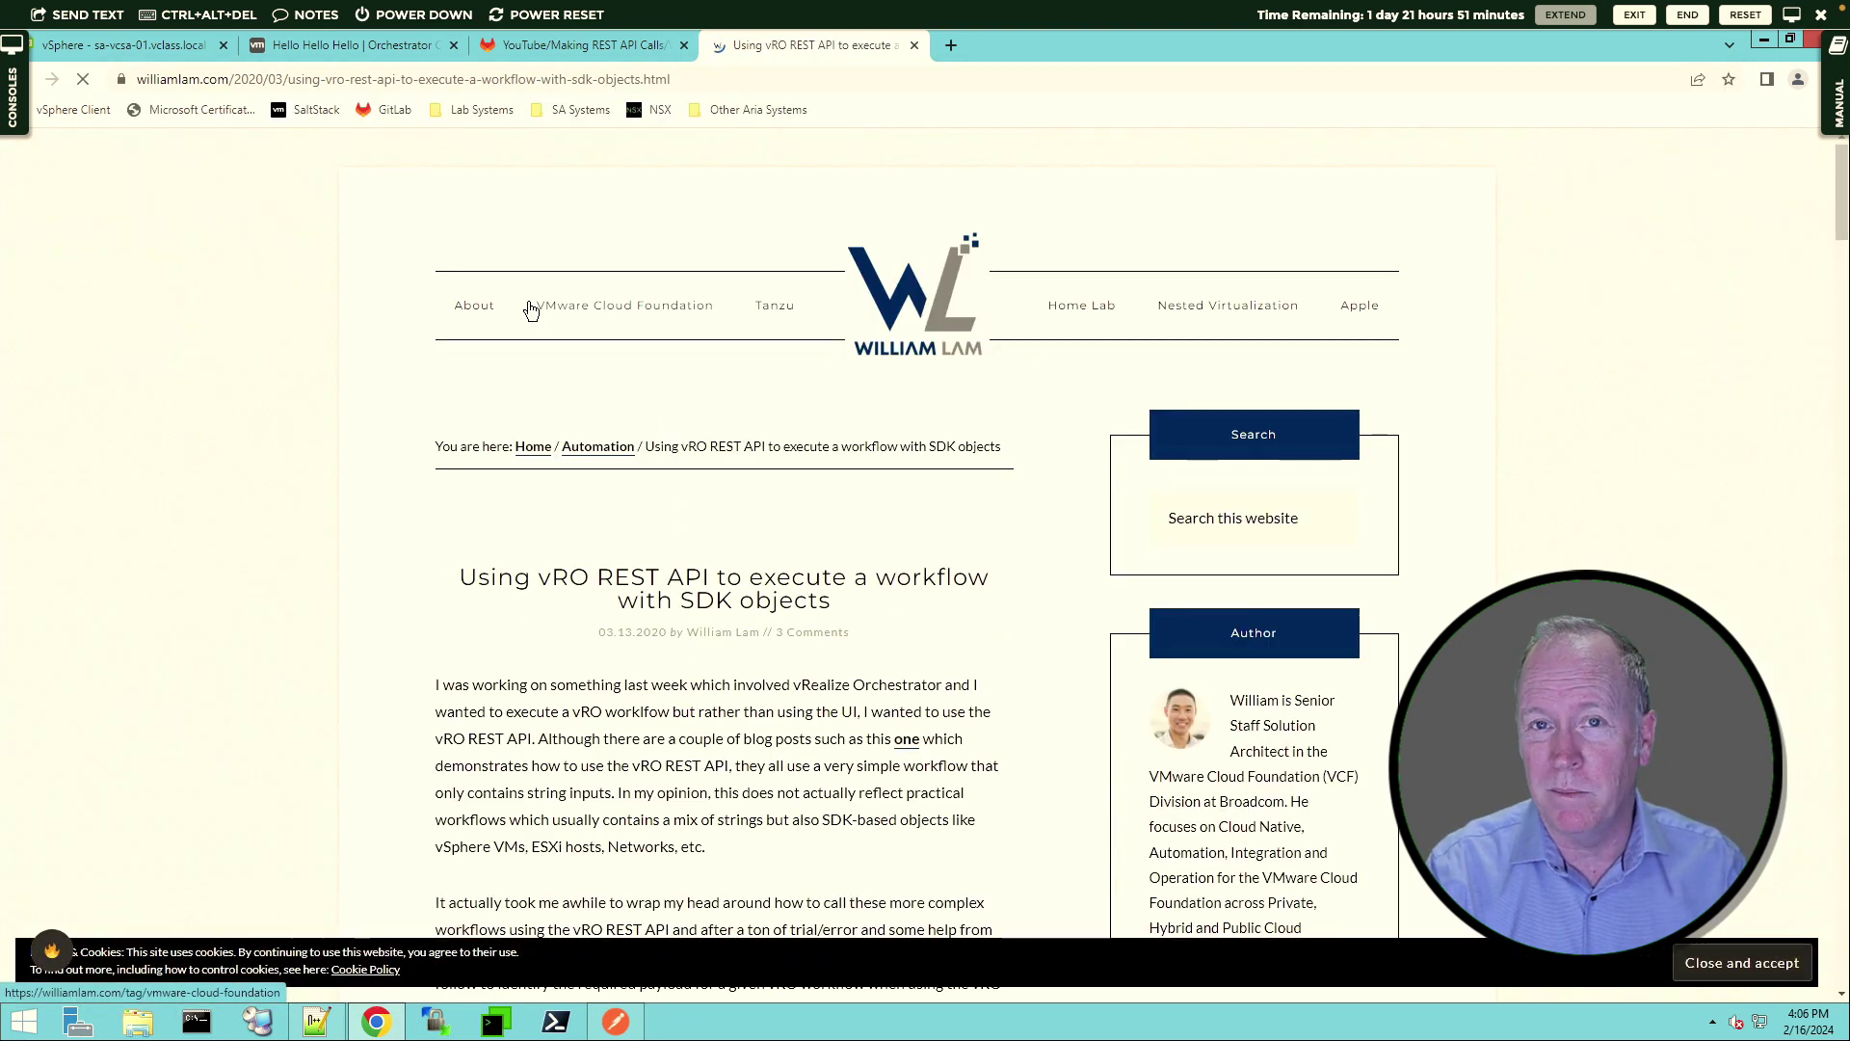